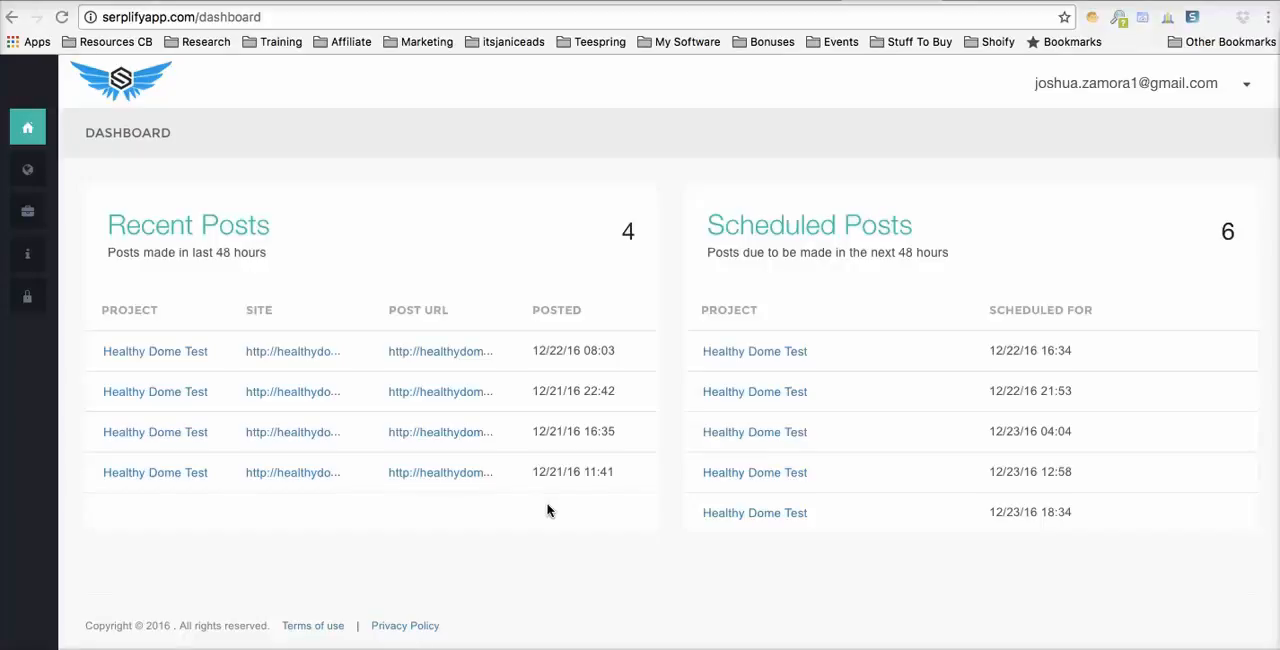
# - Open the list of managed sites and review the WordPress sites already added
pyautogui.click(531, 529)
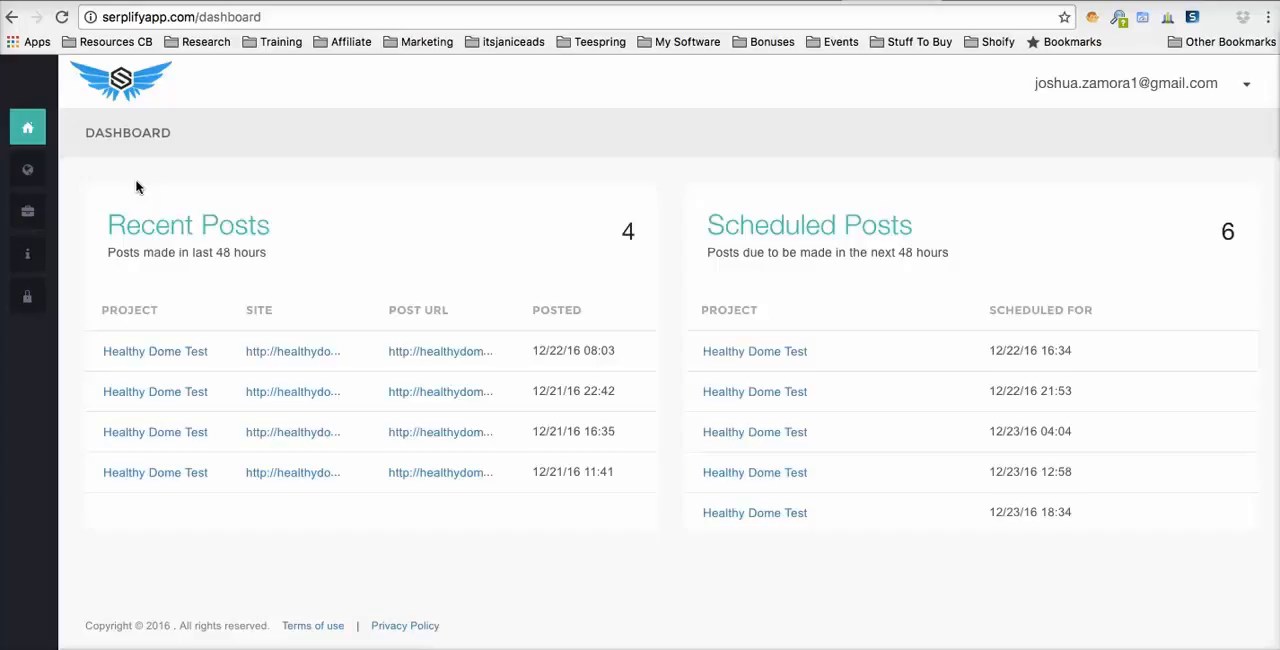
pyautogui.click(40, 172)
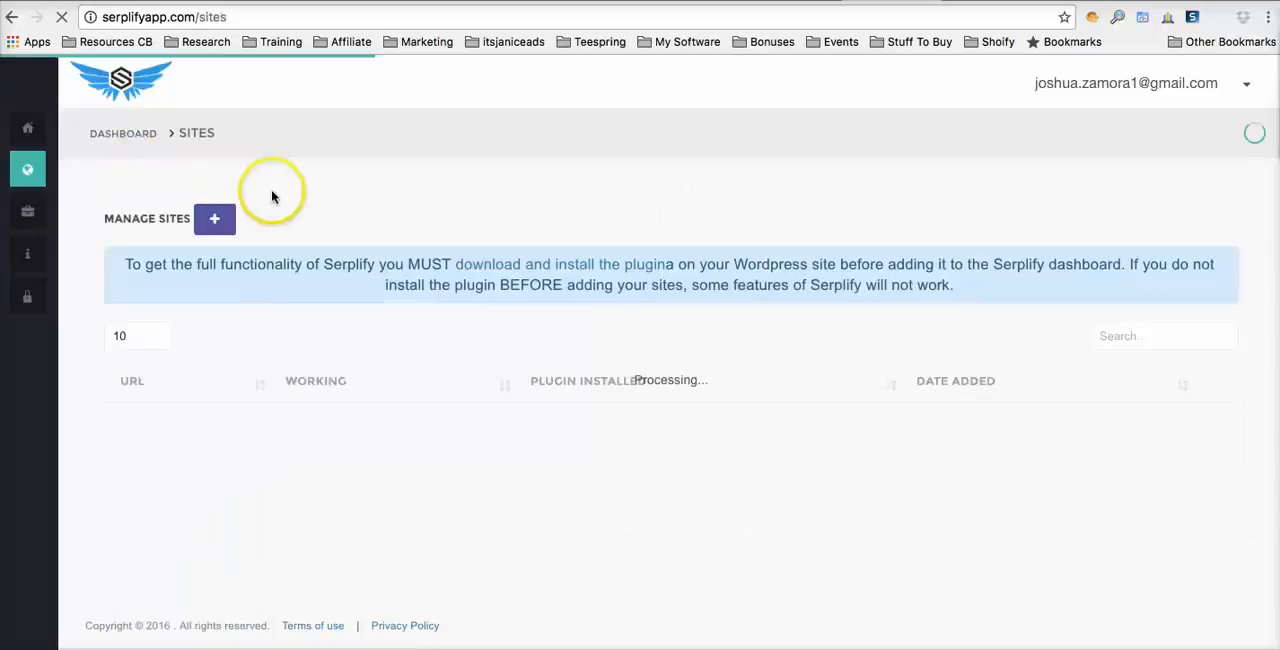
pyautogui.scroll(-1, 373, 220)
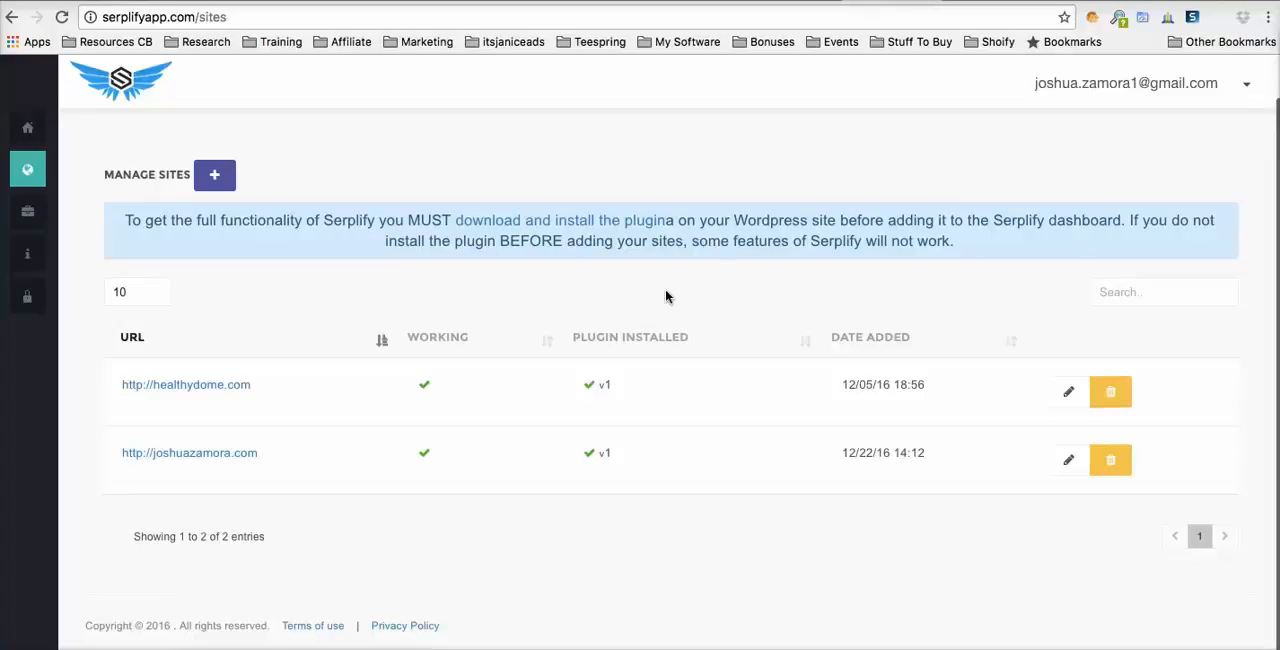
# - Start a new project and name it Test
pyautogui.click(40, 216)
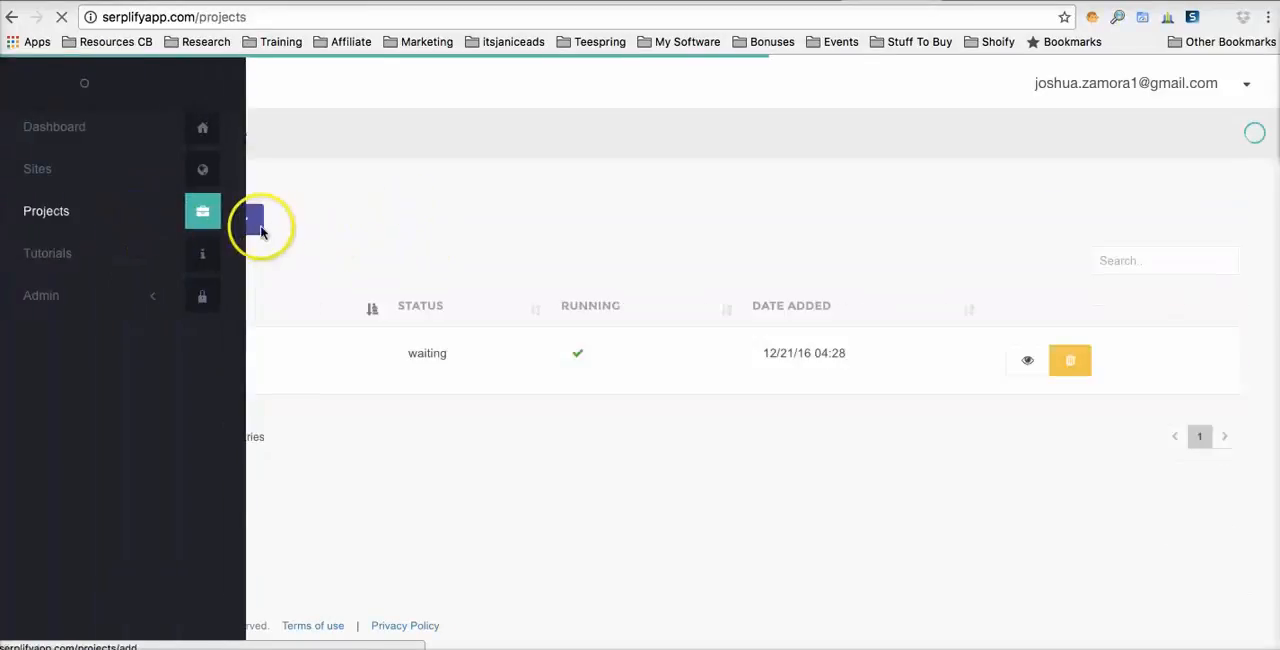
pyautogui.click(243, 220)
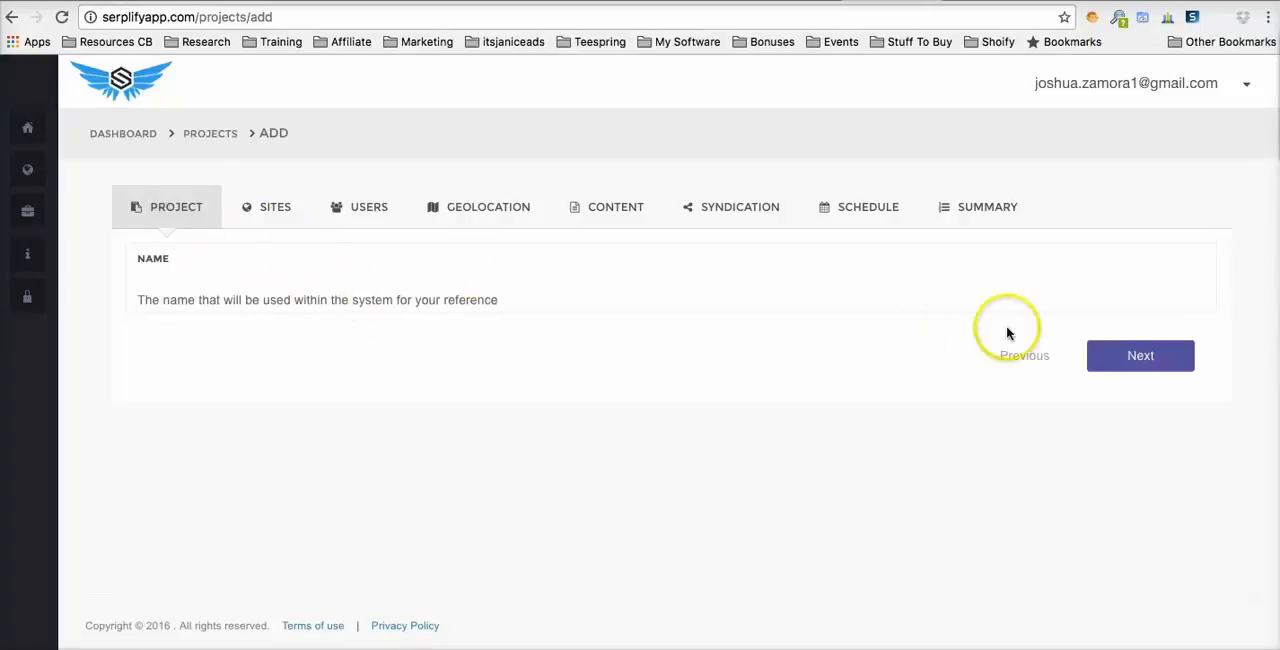
pyautogui.click(1150, 356)
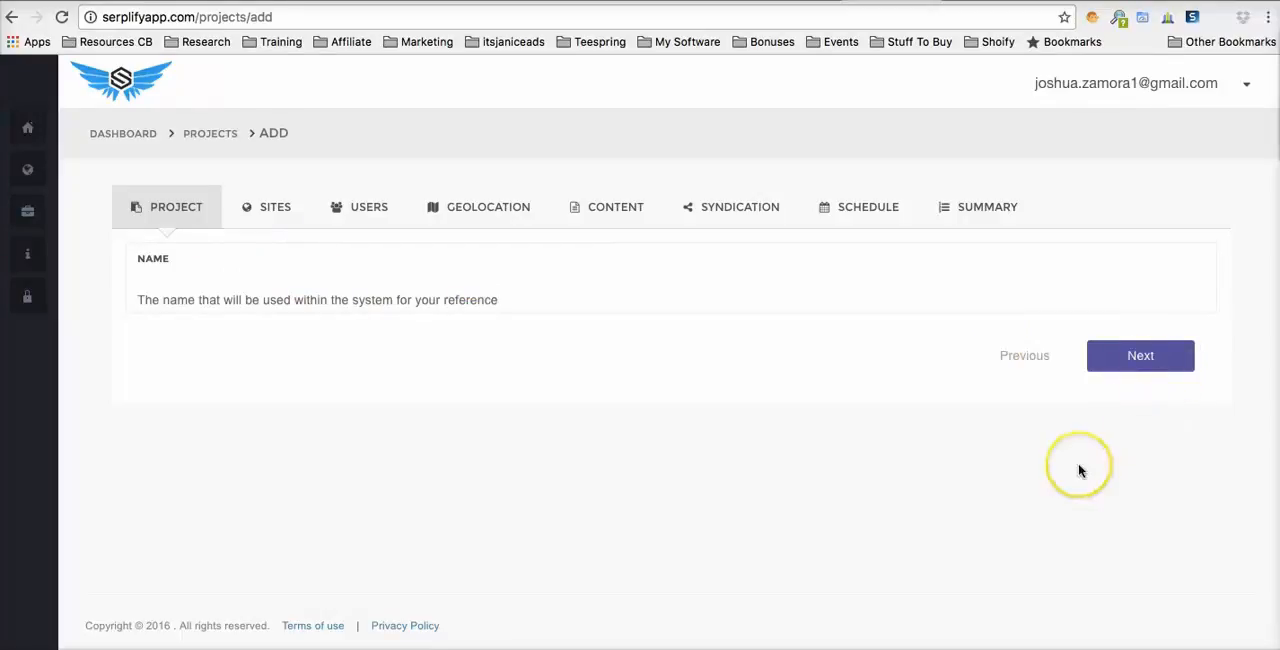
pyautogui.click(325, 277)
pyautogui.write('Test')
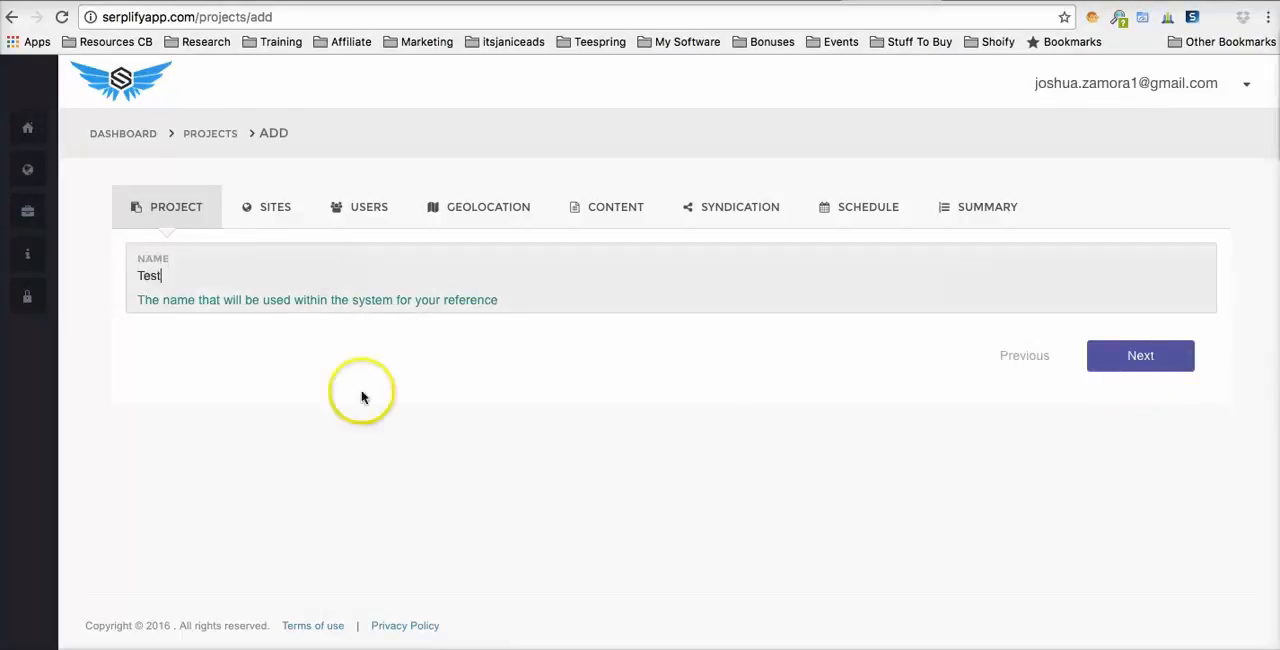
pyautogui.click(390, 464)
# - Continue to the project's site selection and choose the second listed WordPress site as the posting target
pyautogui.click(1124, 365)
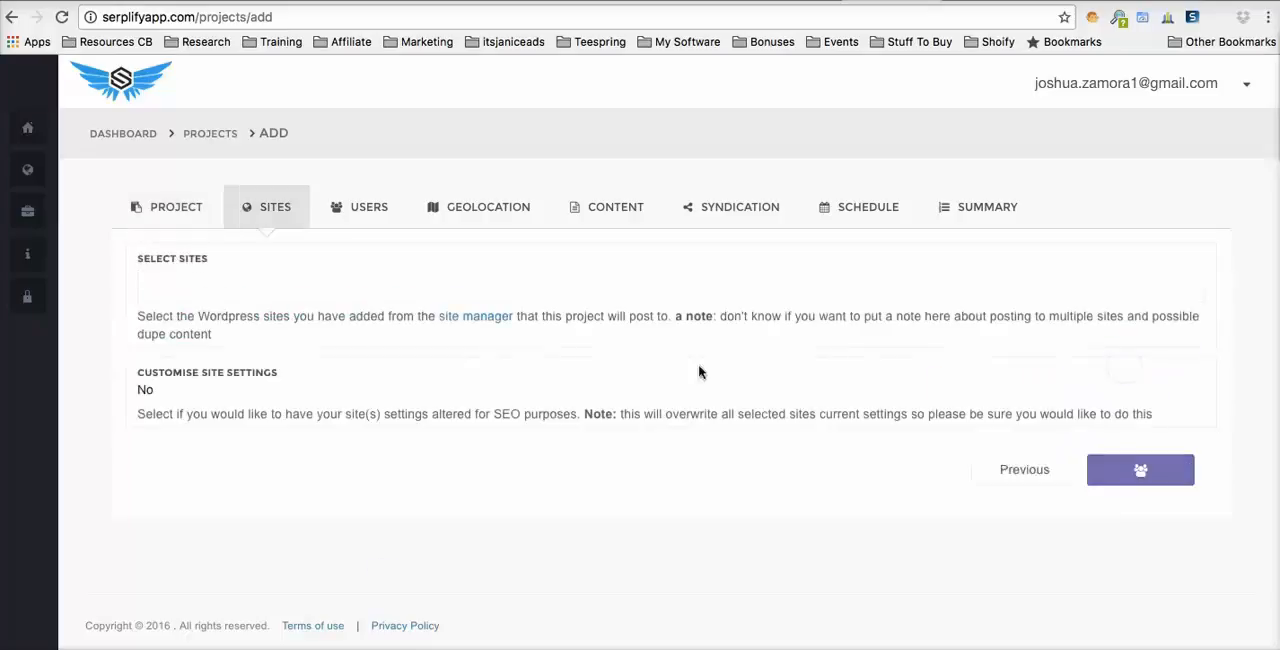
pyautogui.click(223, 283)
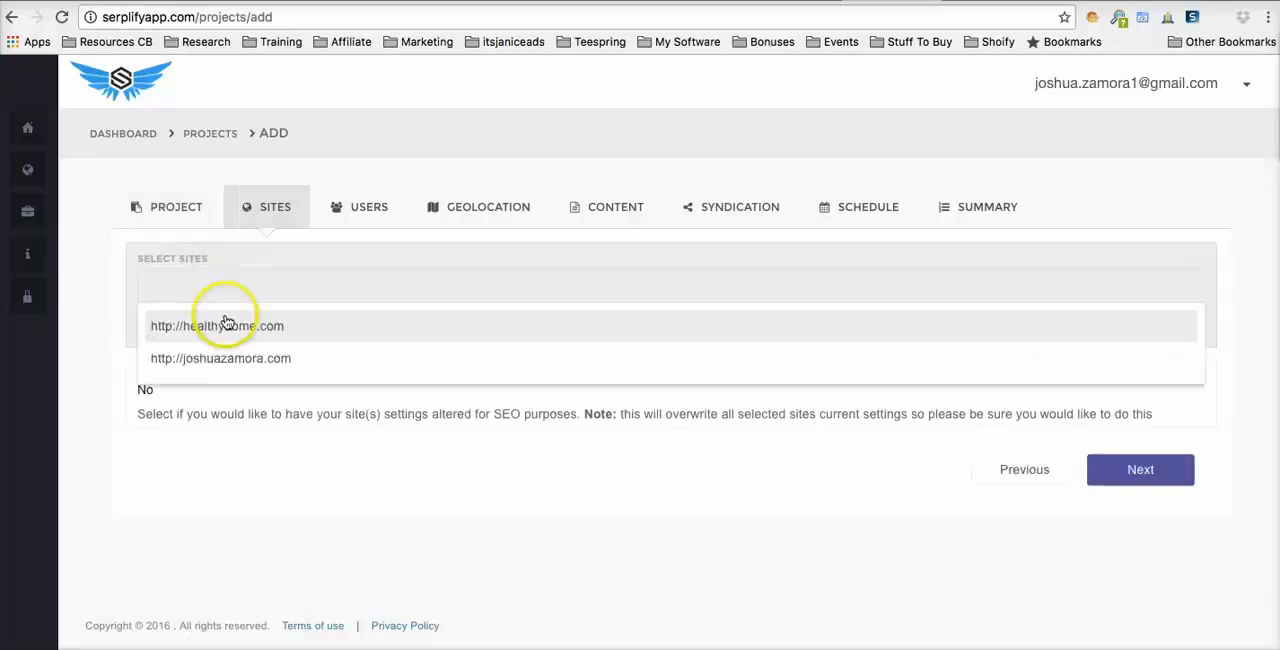
pyautogui.click(212, 358)
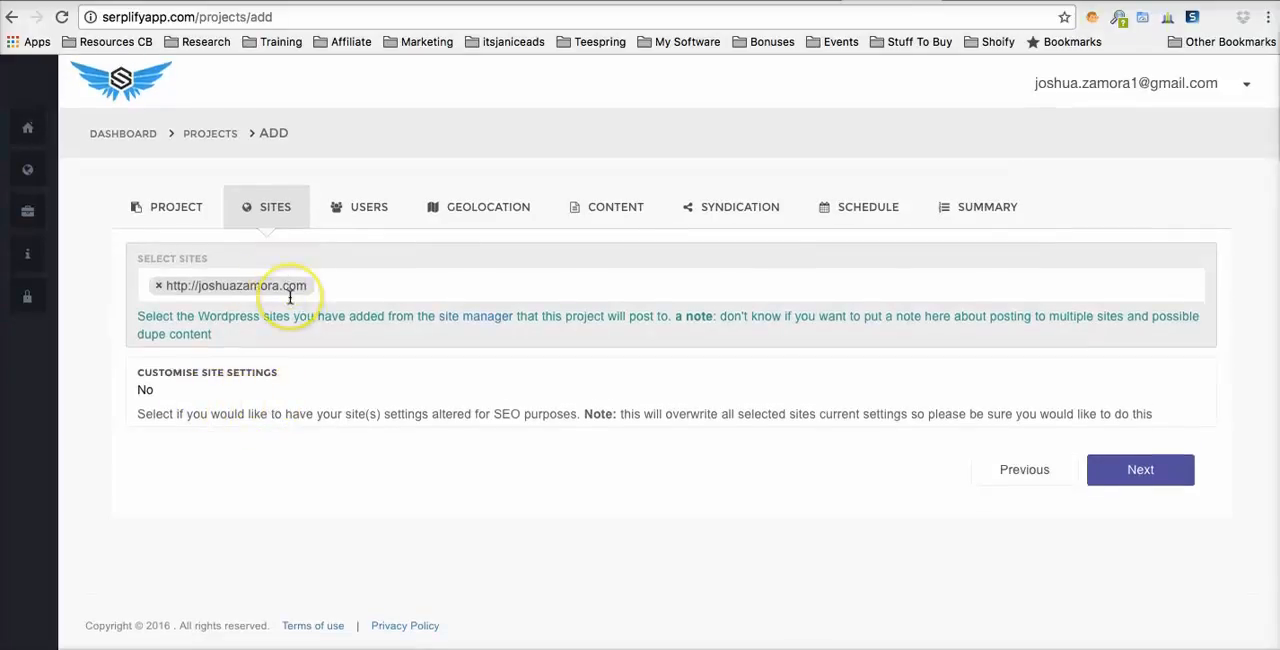
# - Enable Customise Site Settings to examine the title, tagline and permalink options, and set it back to No
pyautogui.click(203, 391)
pyautogui.click(203, 371)
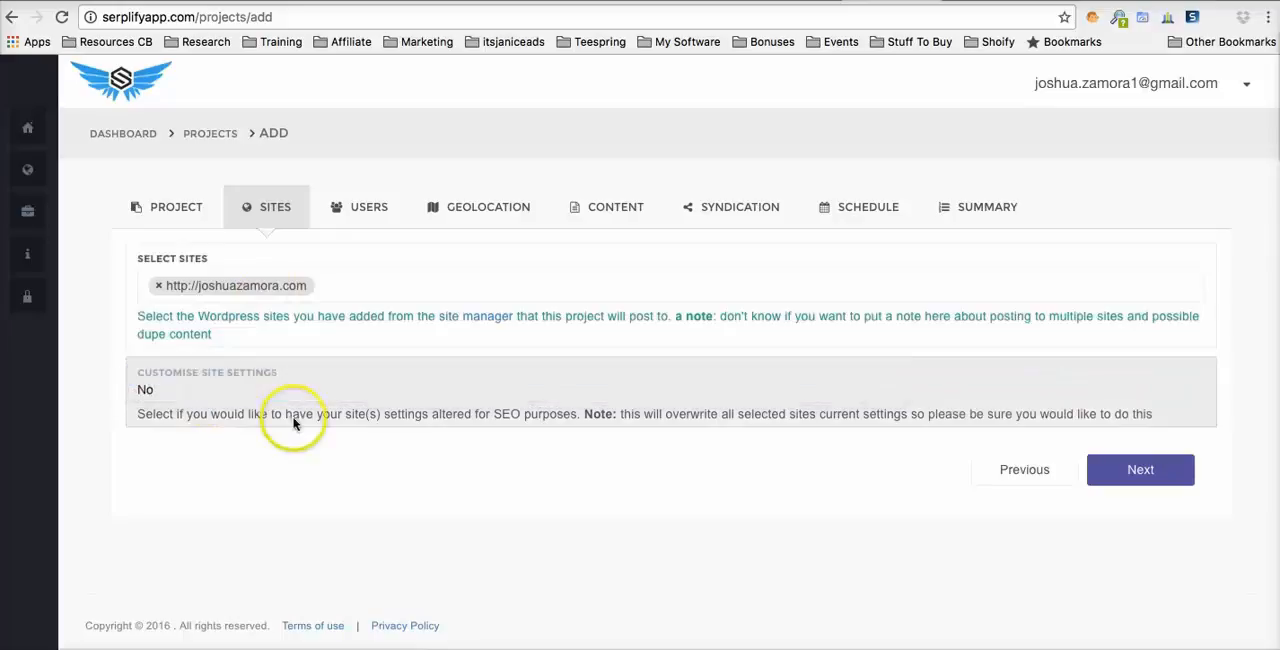
pyautogui.scroll(-3, 300, 421)
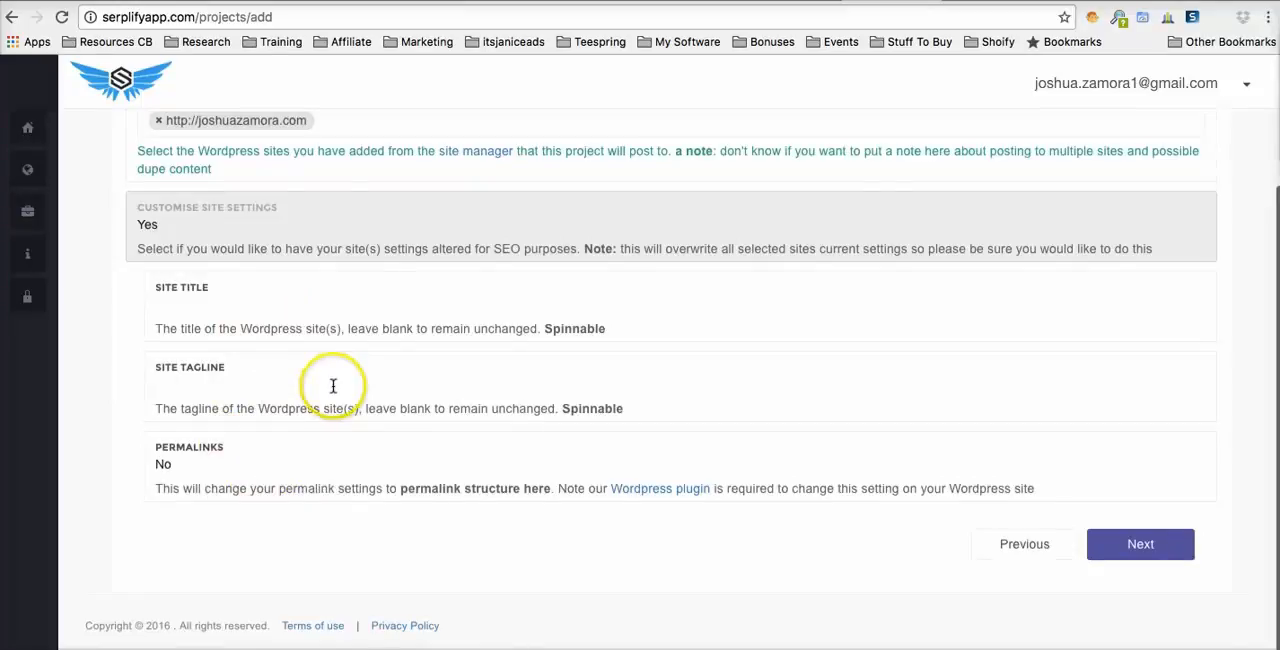
pyautogui.scroll(2, 333, 386)
pyautogui.click(228, 318)
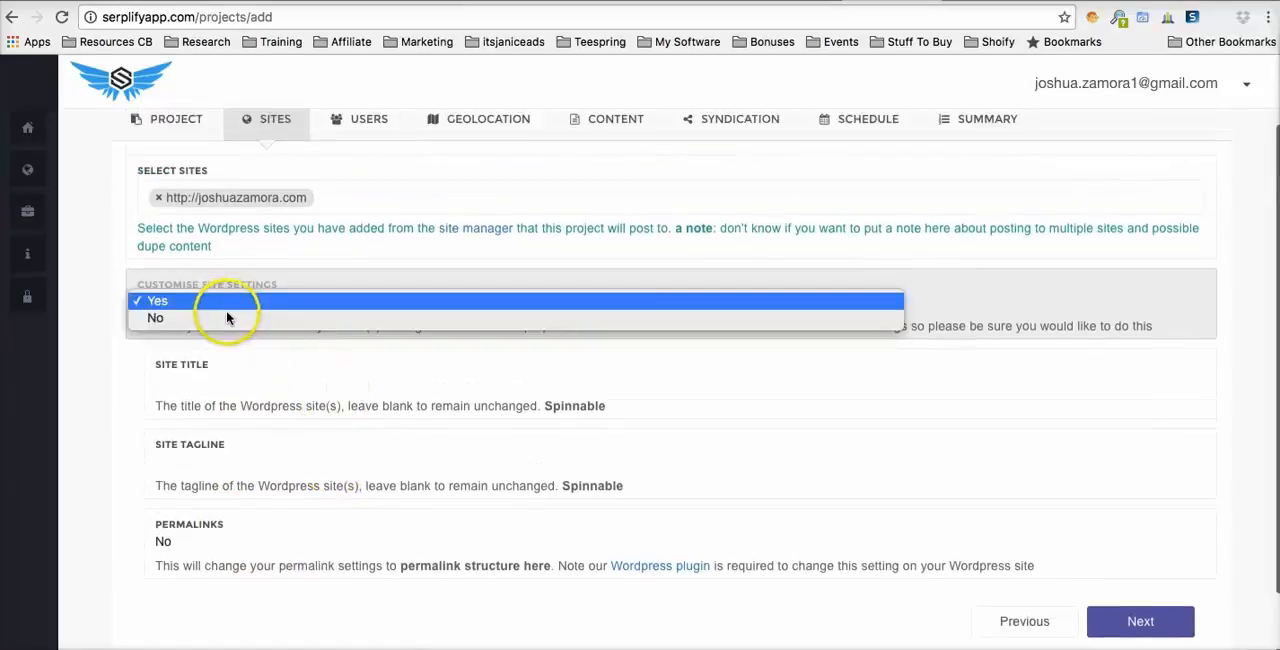
pyautogui.click(226, 318)
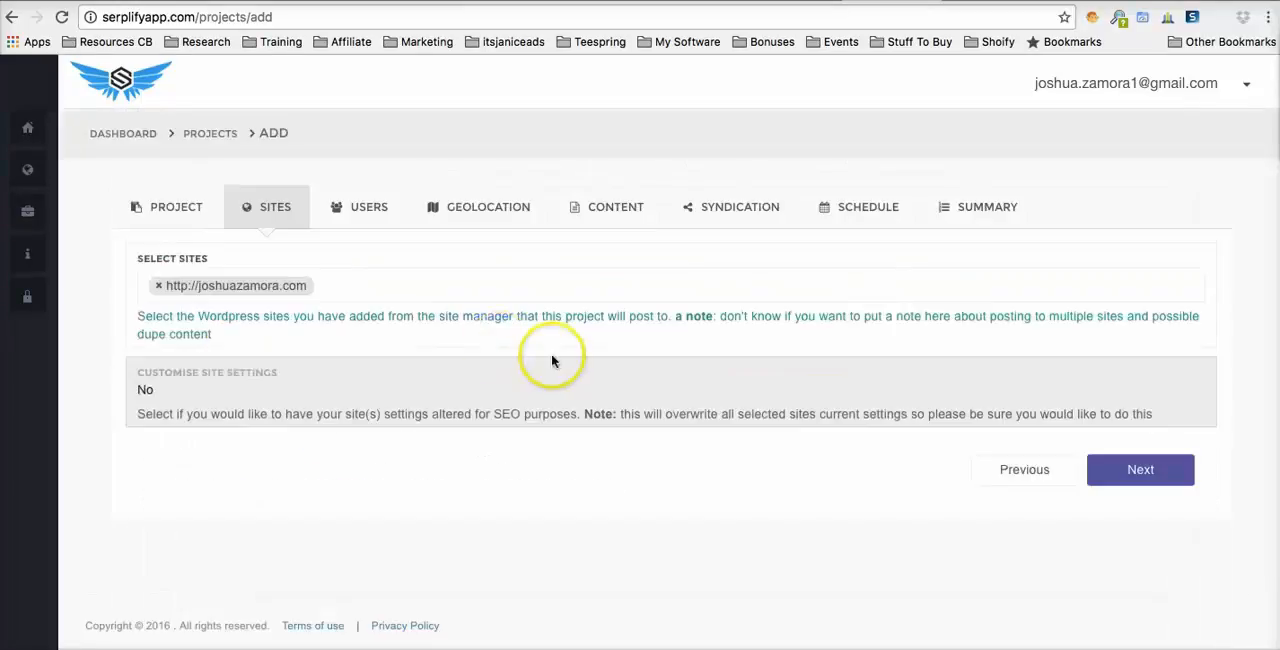
# - Continue to the project's user settings, enable automatic user creation and set the number of users to 10
pyautogui.click(1118, 463)
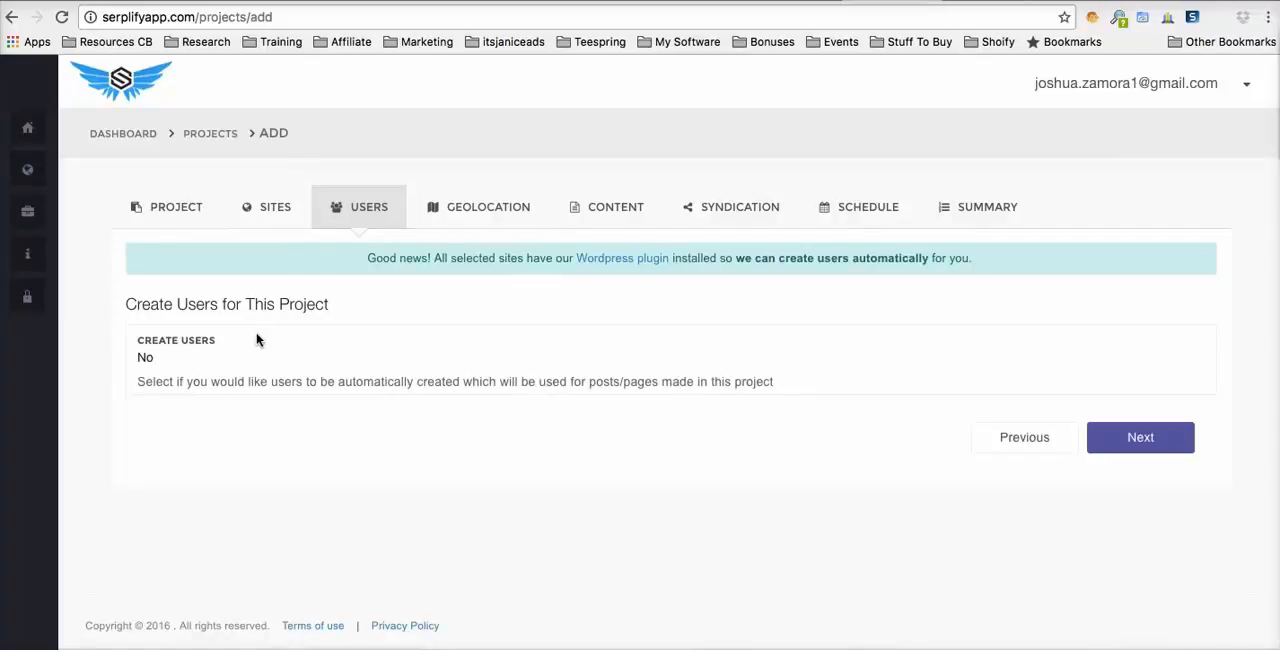
pyautogui.click(190, 350)
pyautogui.click(190, 340)
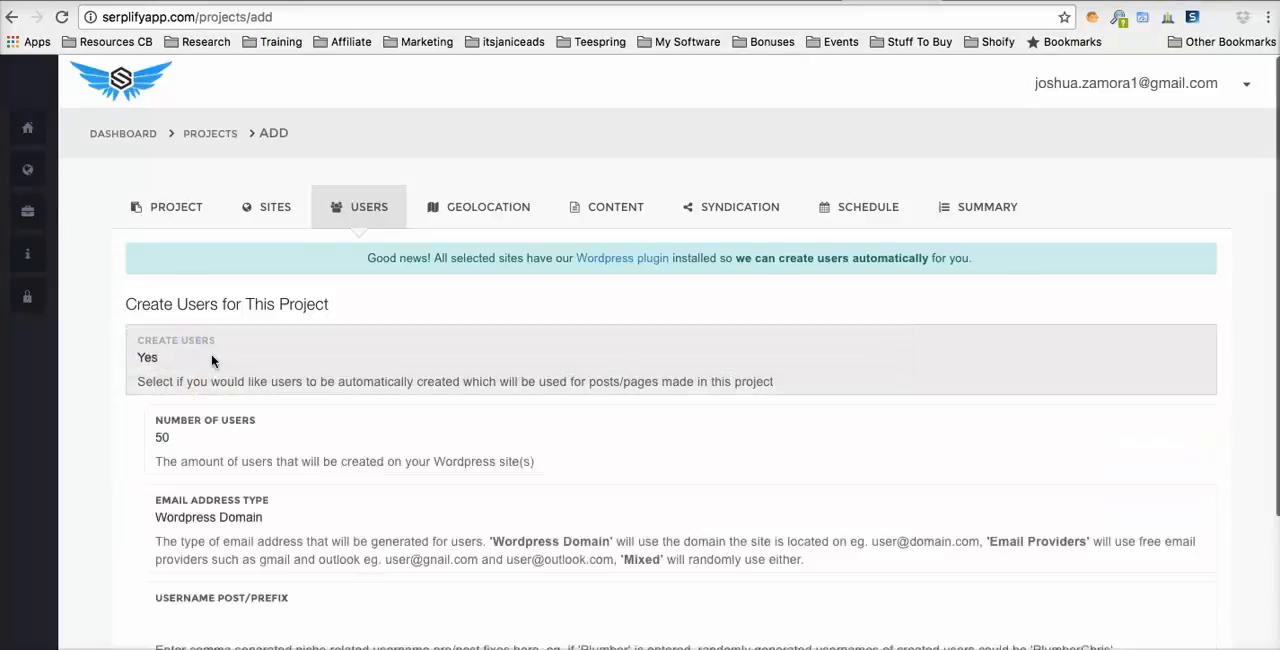
pyautogui.scroll(-2, 200, 340)
pyautogui.click(206, 305)
pyautogui.doubleClick(206, 306)
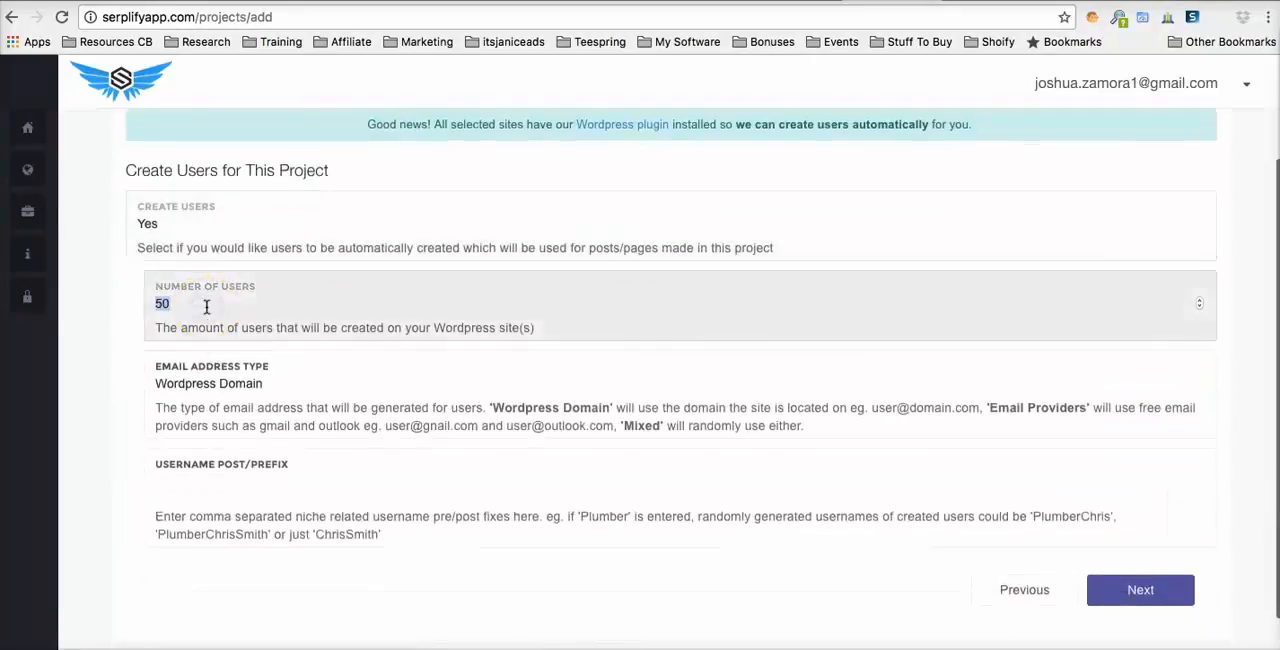
pyautogui.click(100, 344)
pyautogui.scroll(-1, 109, 344)
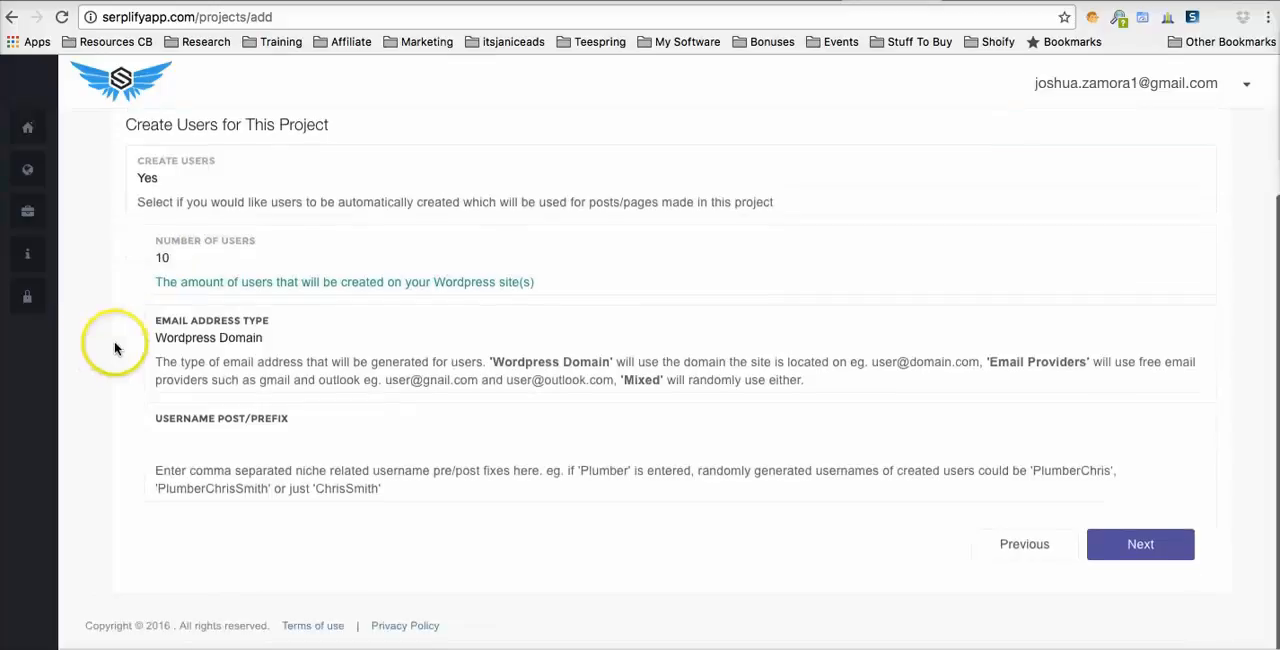
pyautogui.click(171, 257)
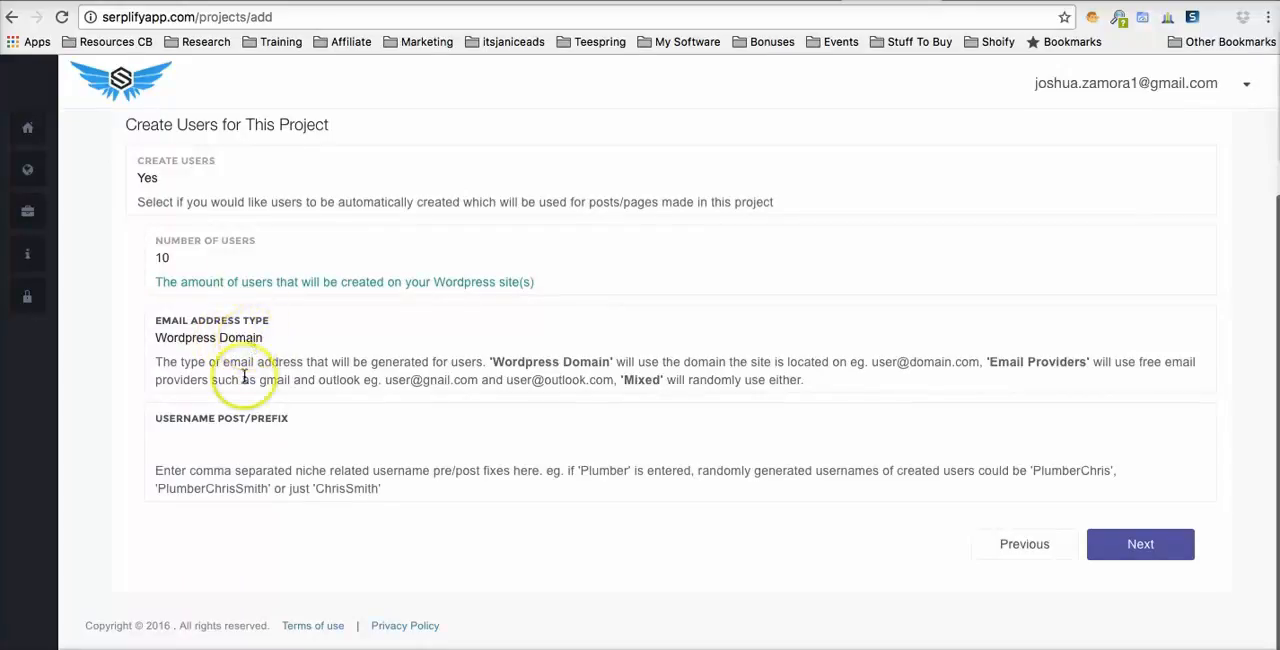
# - Add Plumber as the username post/prefix and continue to the geolocation settings
pyautogui.click(225, 443)
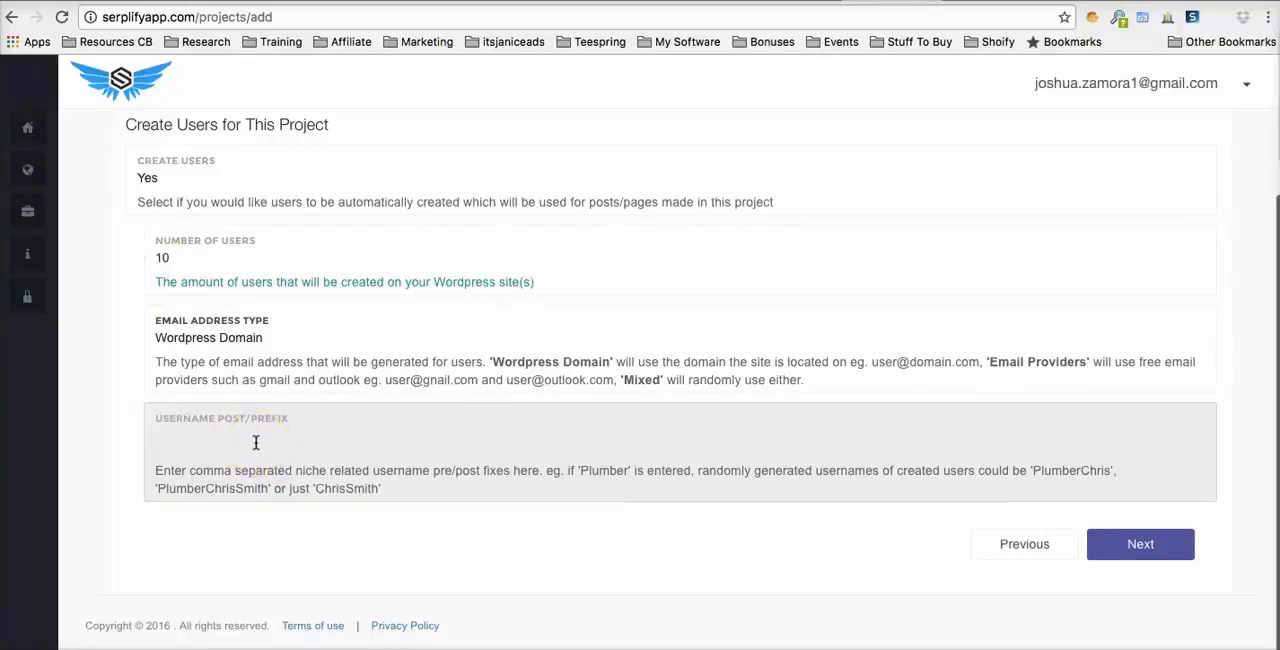
pyautogui.click(249, 444)
pyautogui.click(191, 527)
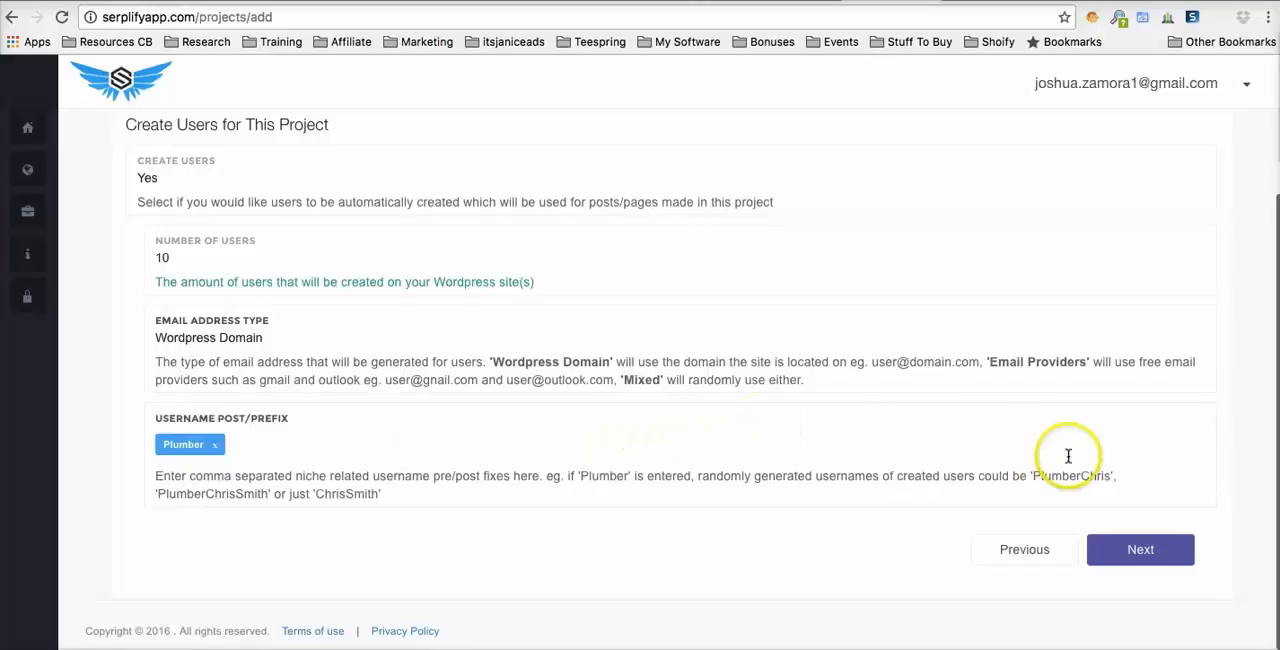
pyautogui.click(1141, 552)
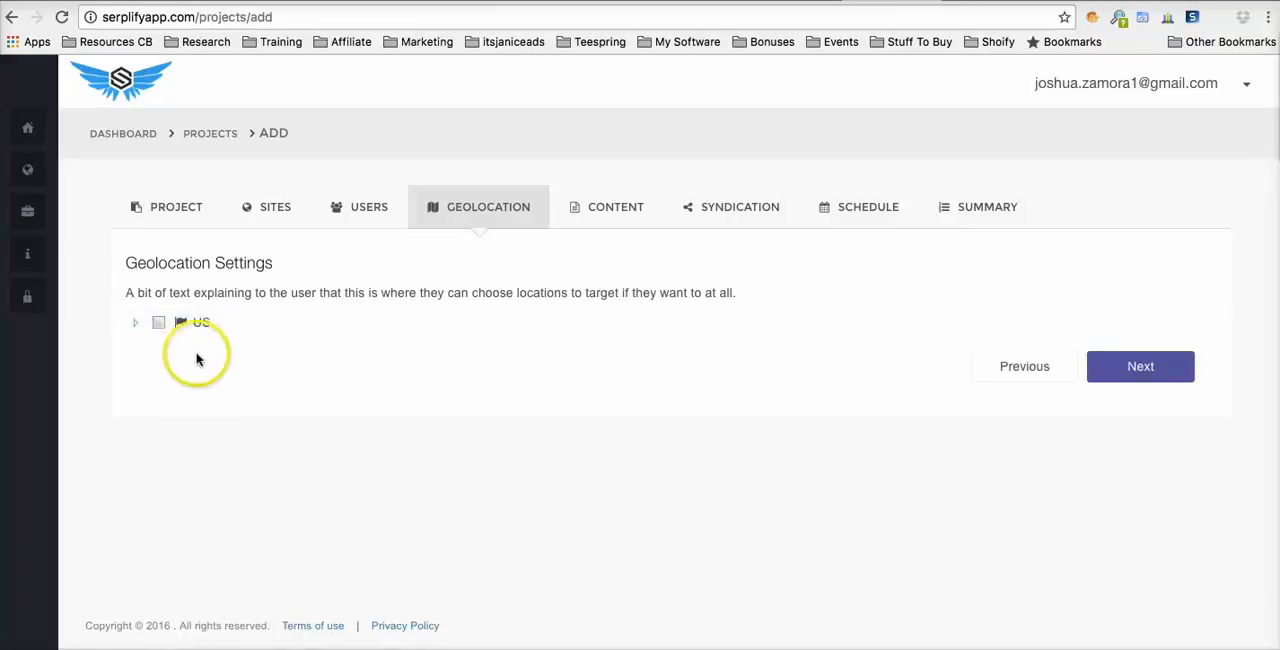
# - Select ZIP code 32320 under Apalachicola in Florida (FL), US, as a target location
pyautogui.click(136, 327)
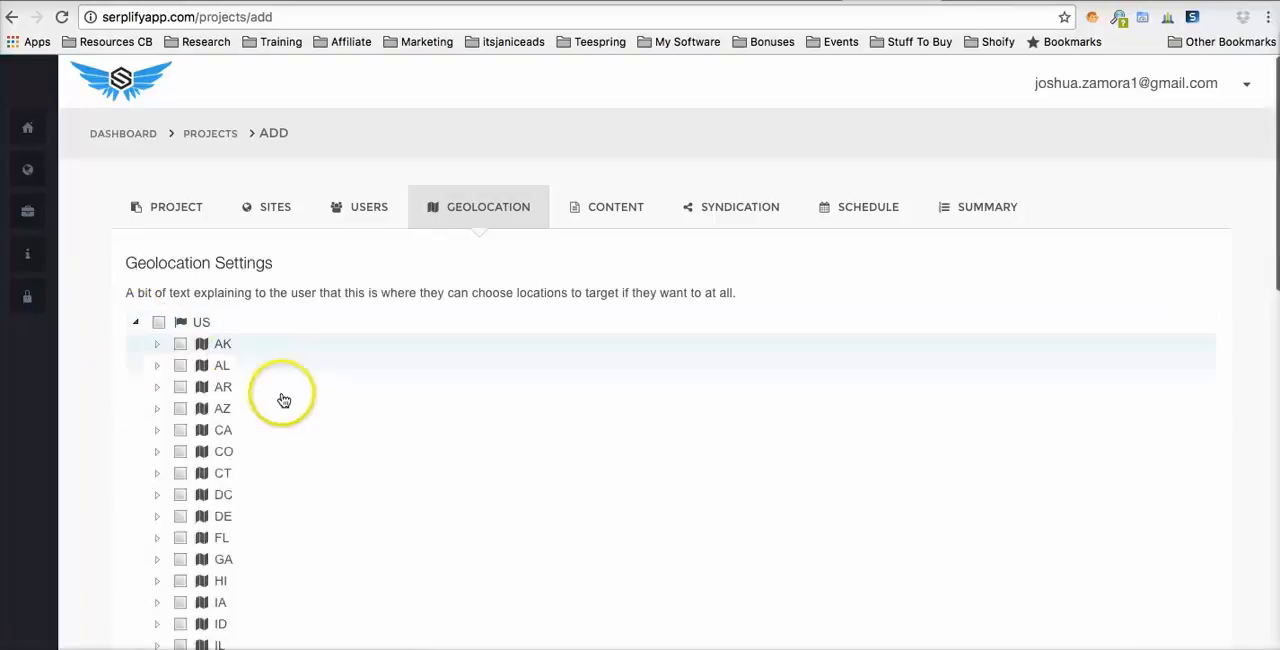
pyautogui.scroll(-3, 286, 392)
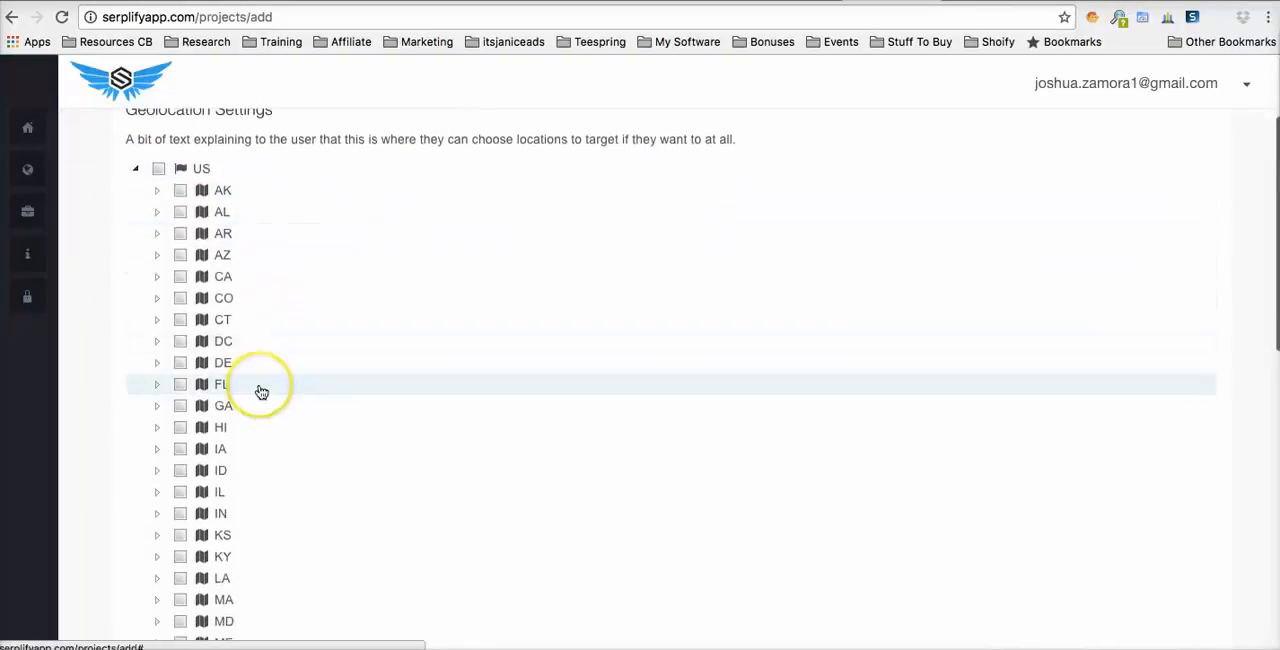
pyautogui.scroll(-1, 262, 392)
pyautogui.scroll(-1, 262, 392)
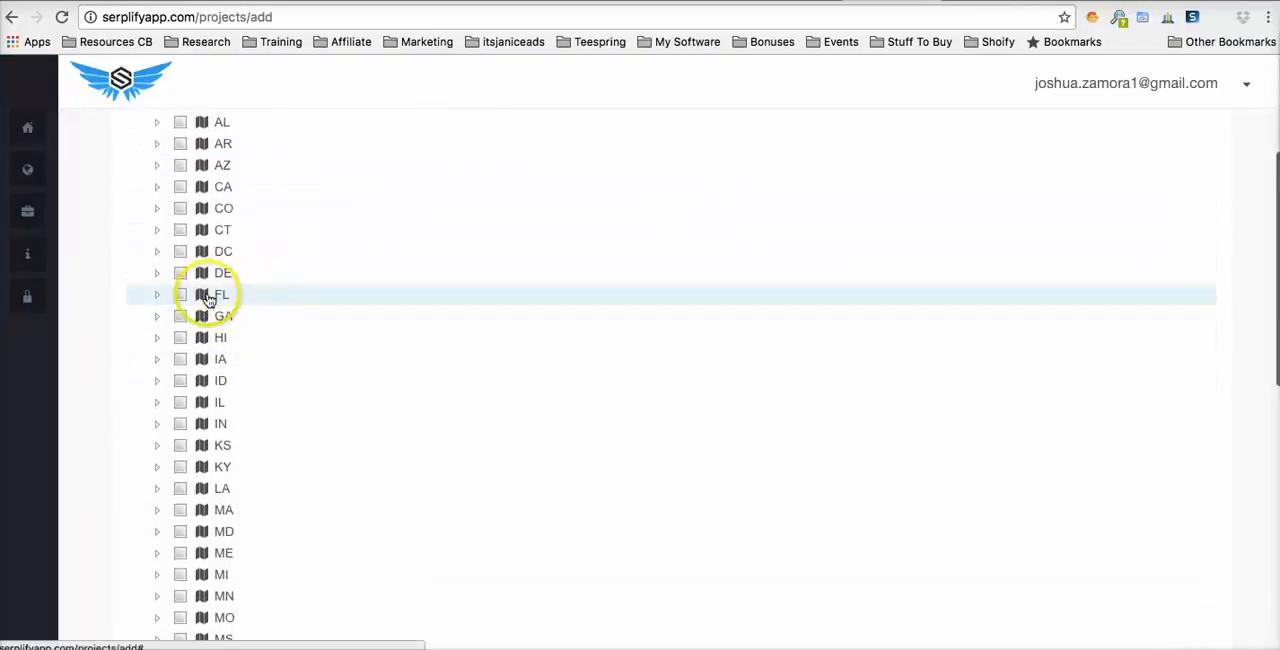
pyautogui.click(157, 296)
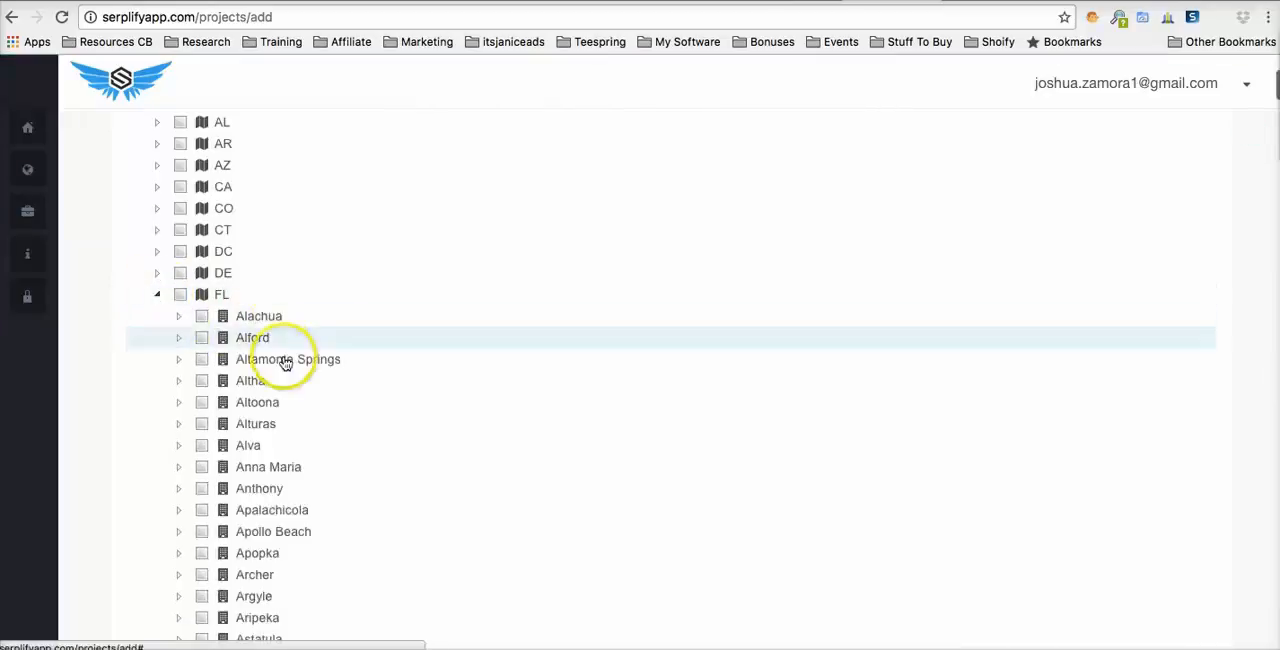
pyautogui.scroll(-4, 212, 445)
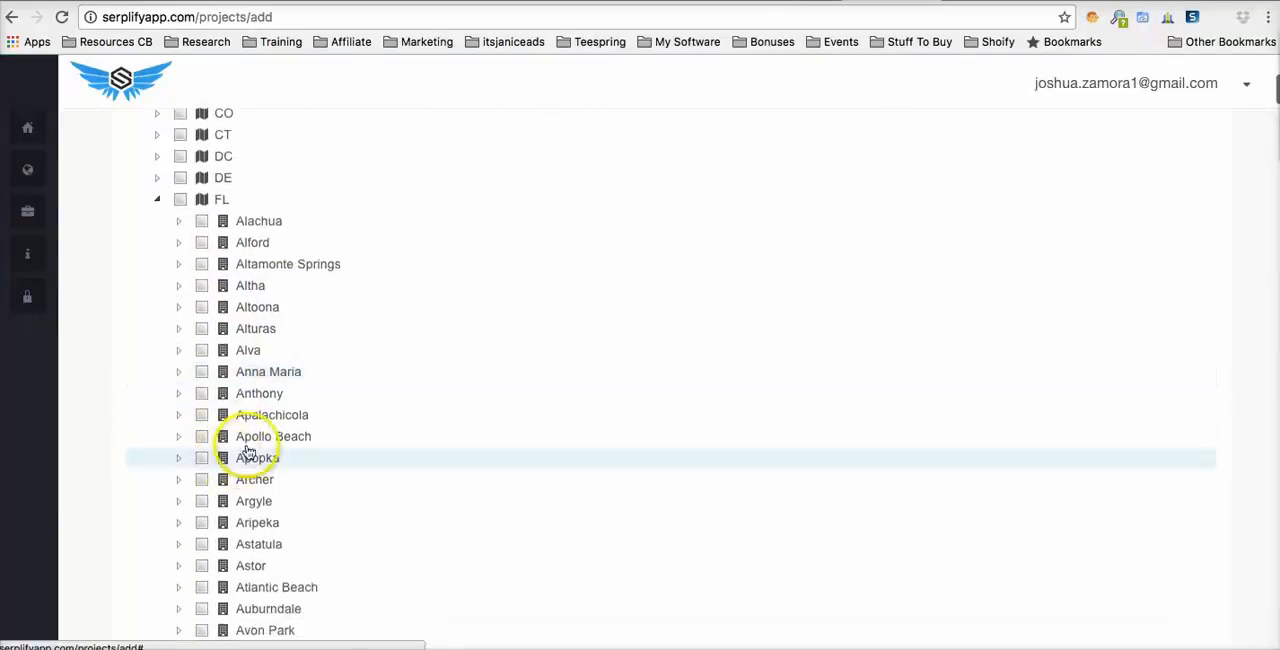
pyautogui.click(180, 416)
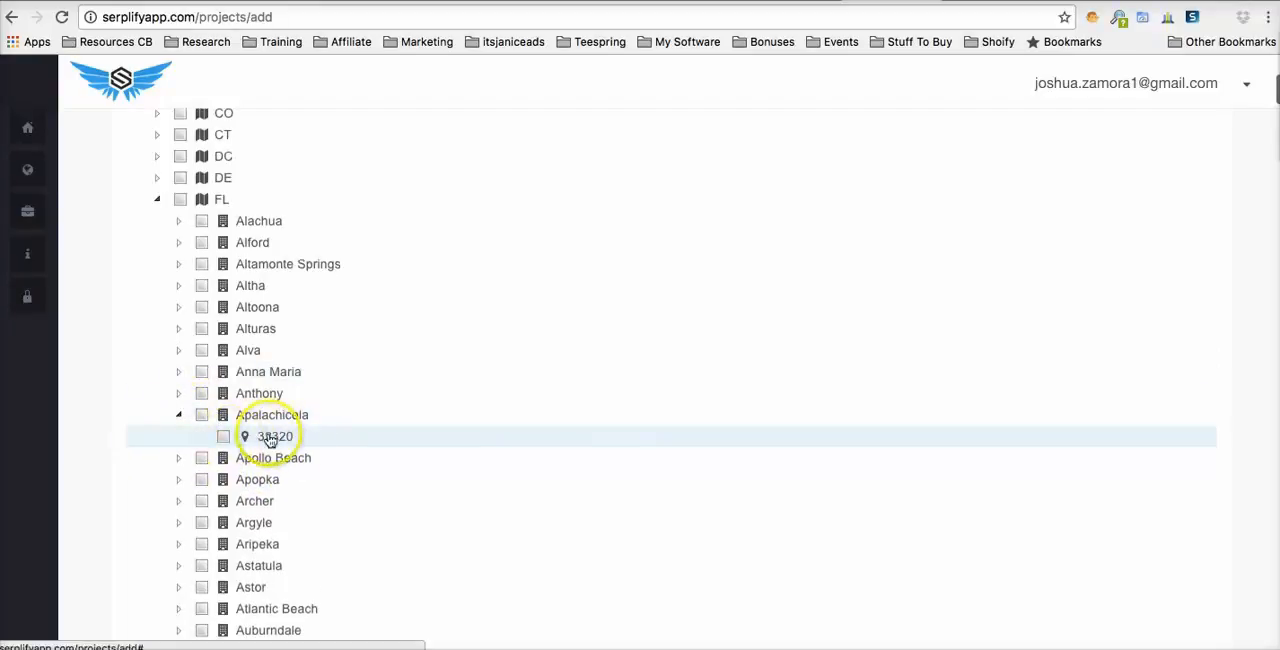
pyautogui.click(224, 437)
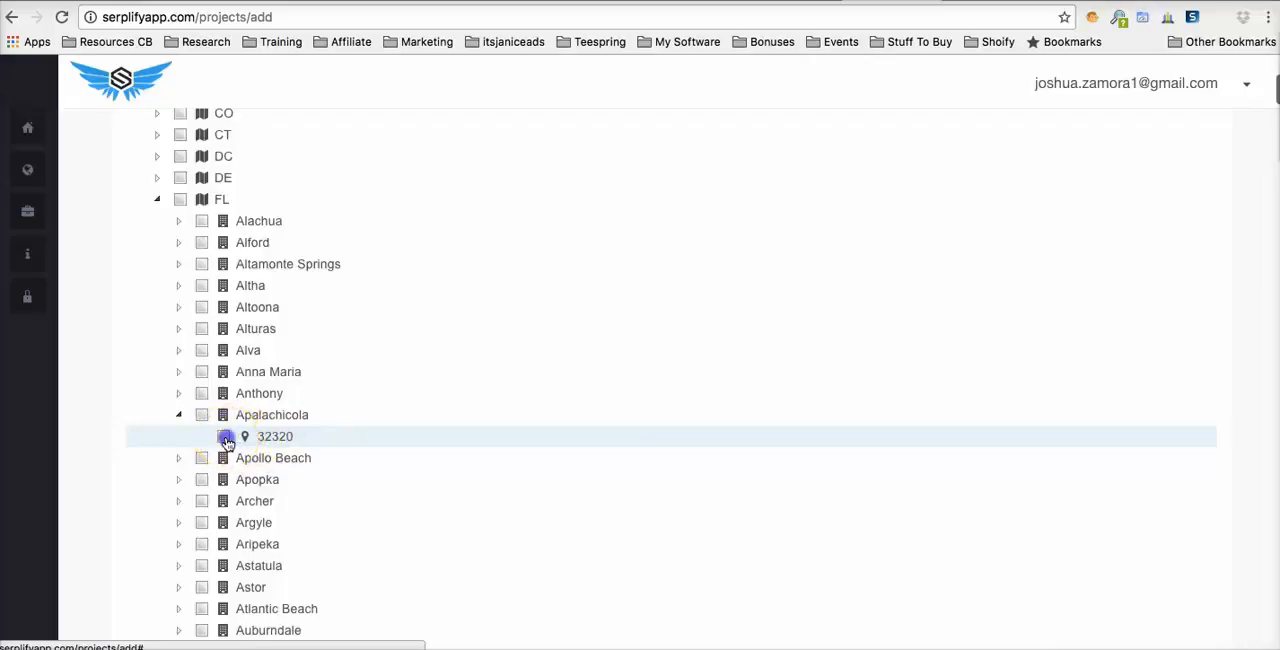
# - Add ZIP code 33430 under Belle Glade, Florida, to the target locations
pyautogui.scroll(-2, 228, 445)
pyautogui.scroll(-4, 228, 445)
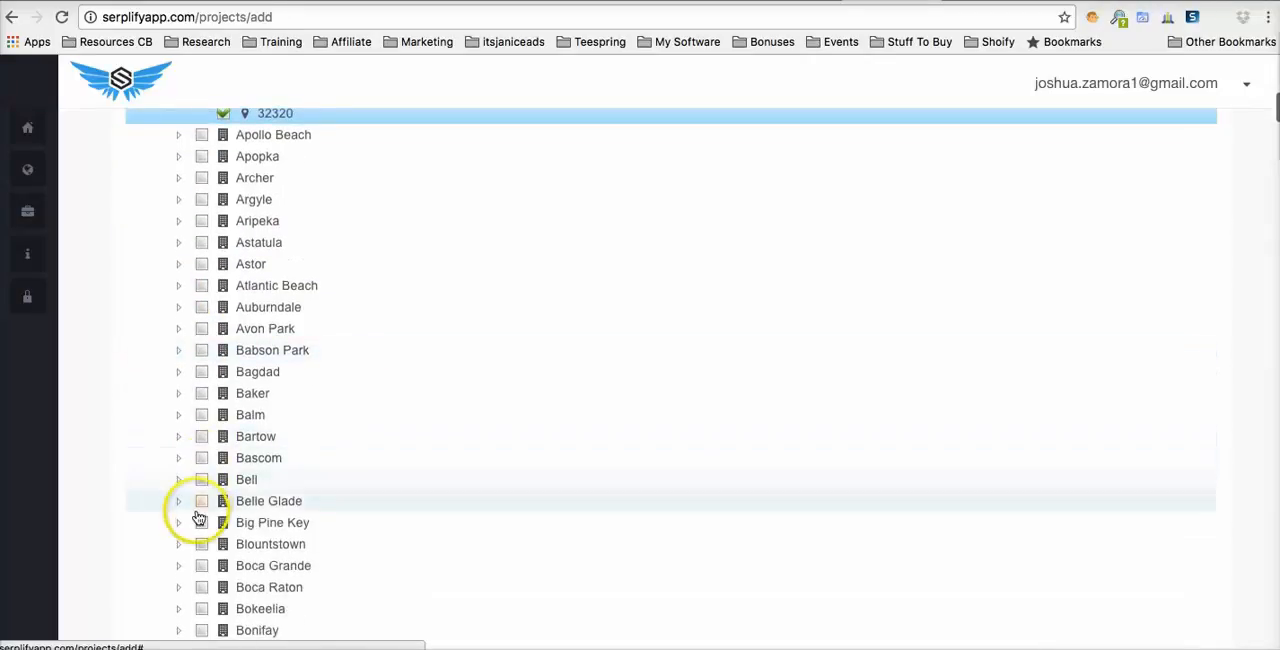
pyautogui.scroll(-1, 200, 519)
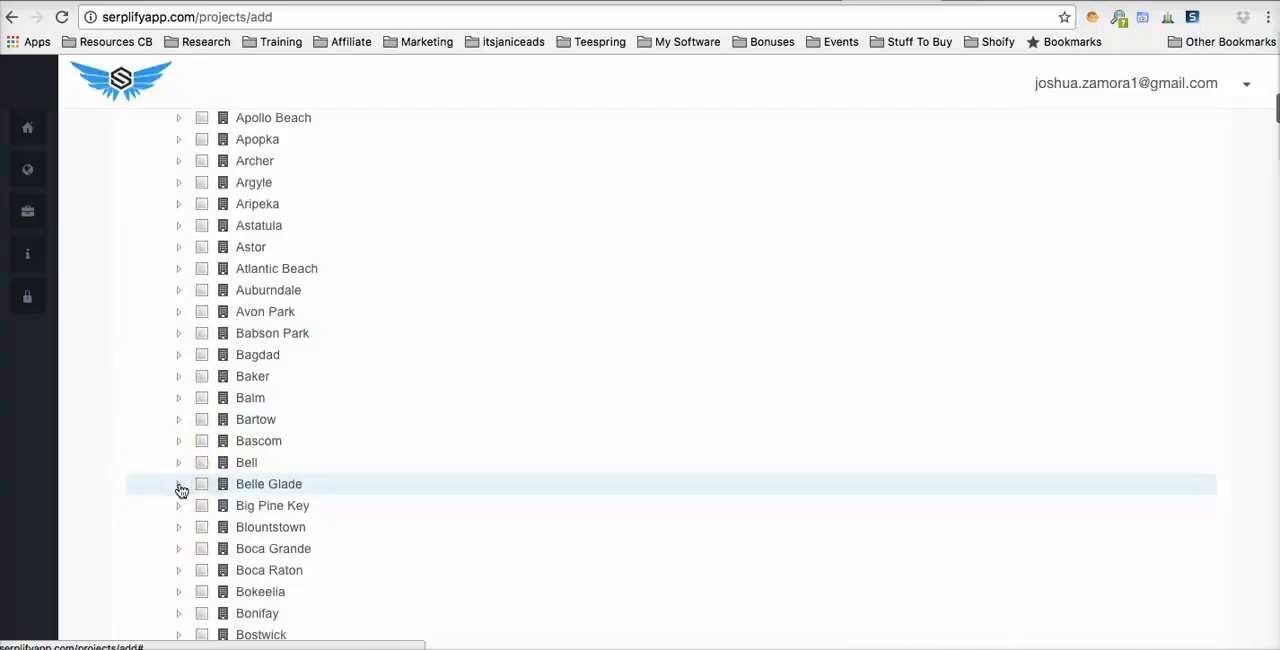
pyautogui.click(182, 488)
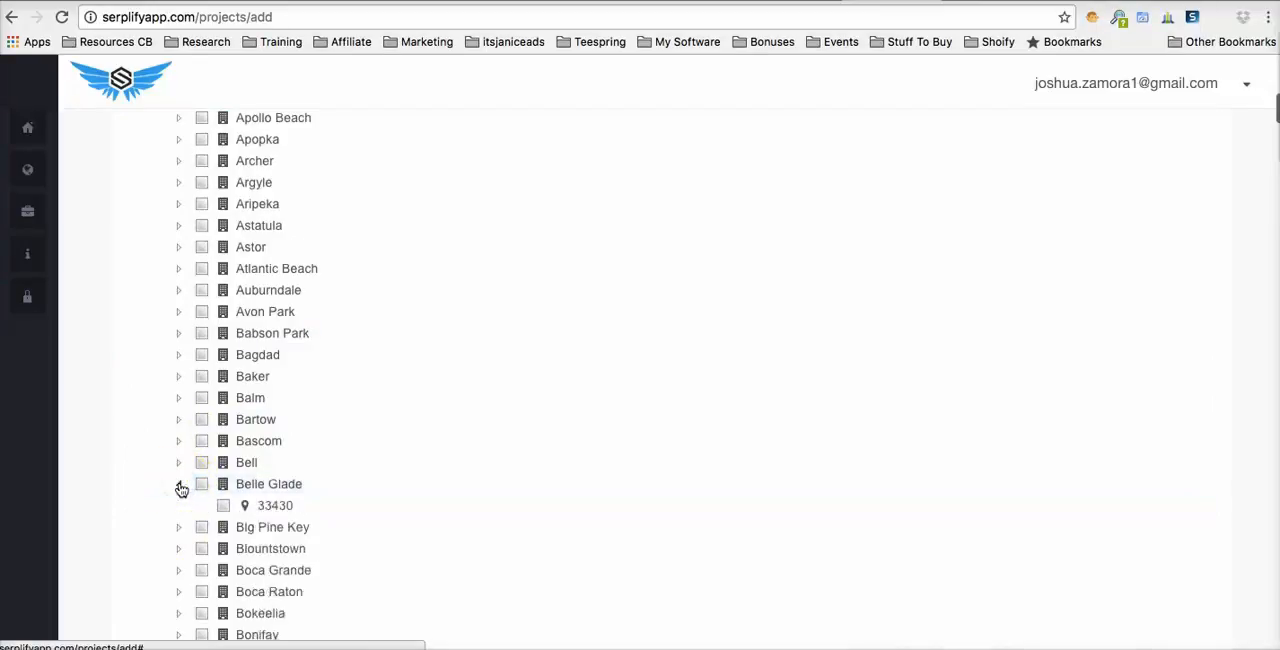
pyautogui.scroll(-2, 235, 470)
pyautogui.click(224, 461)
# - Expand Bristol in the Florida city list and select its ZIP codes 19007, 2809 and 31518
pyautogui.scroll(-7, 226, 465)
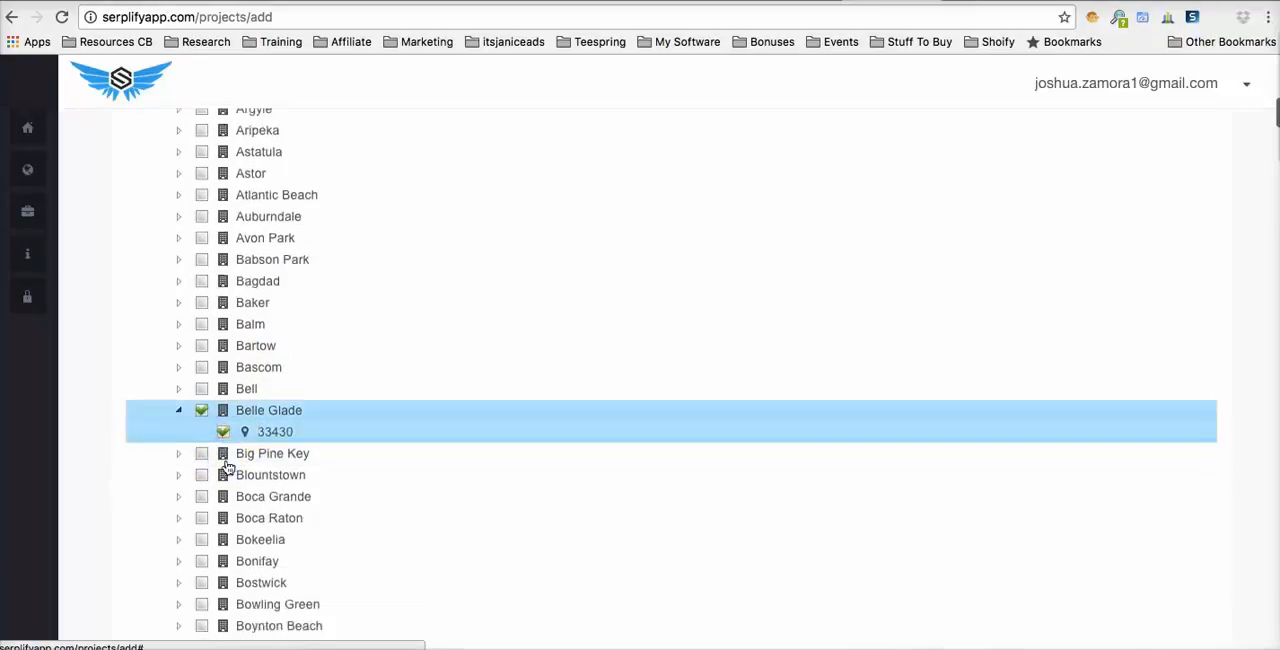
pyautogui.scroll(-8, 215, 480)
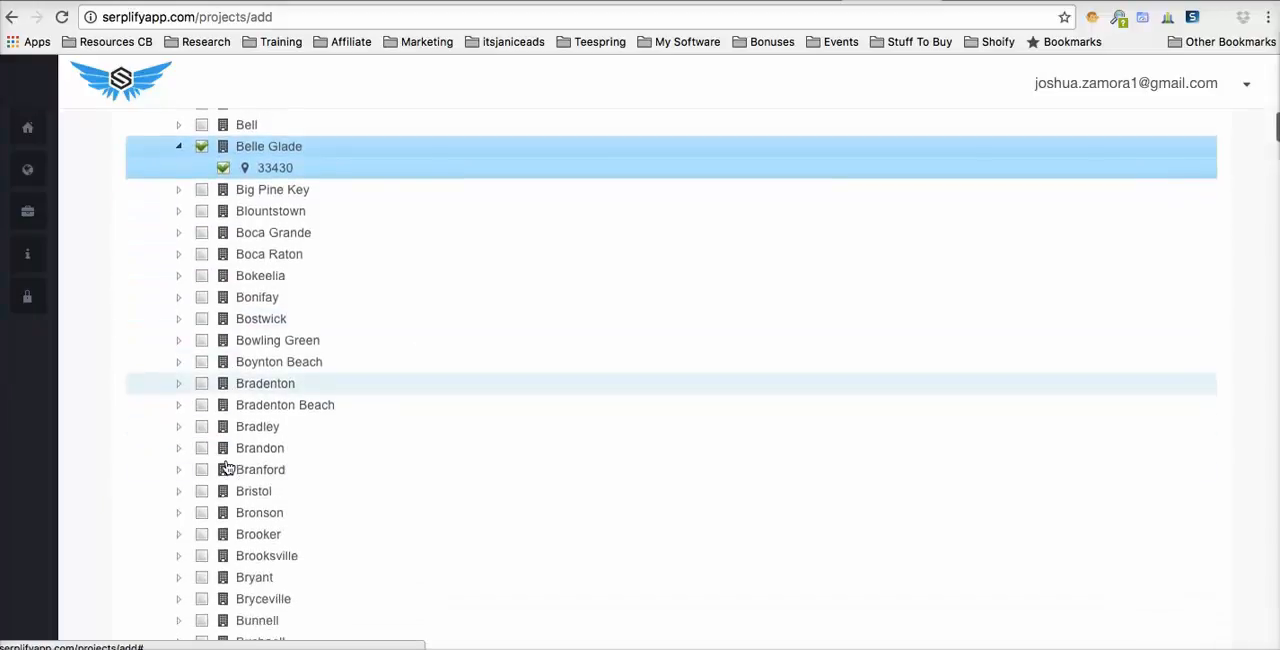
pyautogui.click(180, 492)
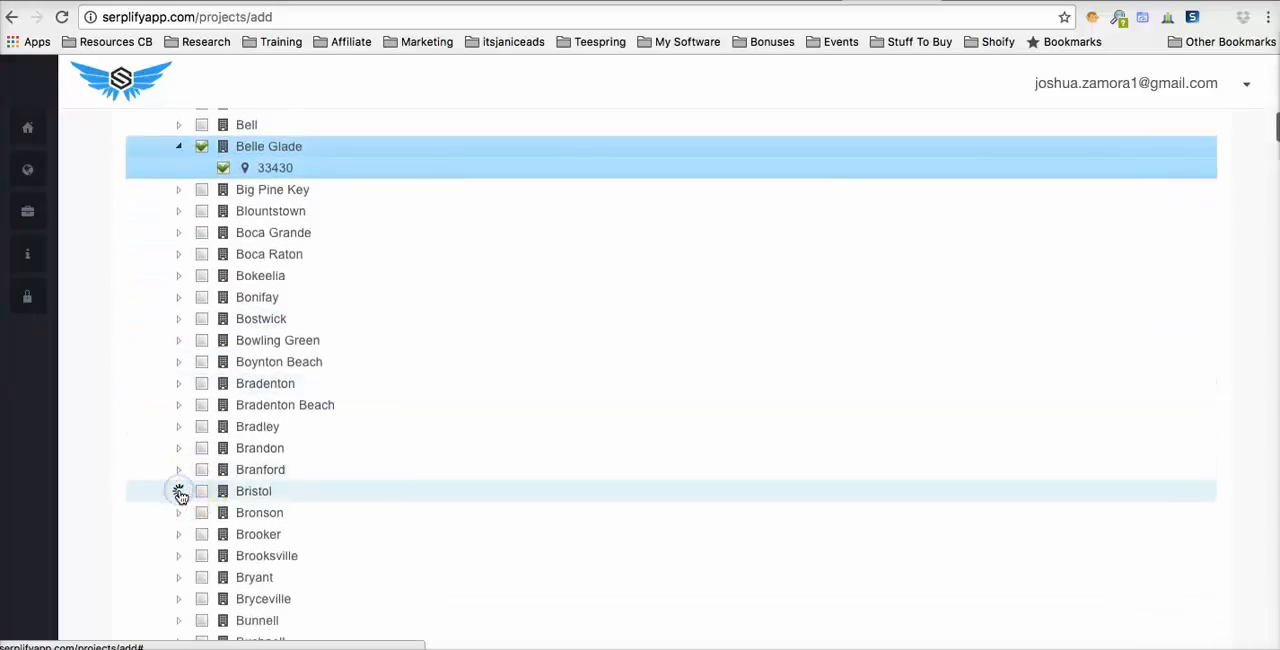
pyautogui.scroll(-5, 178, 495)
pyautogui.click(223, 436)
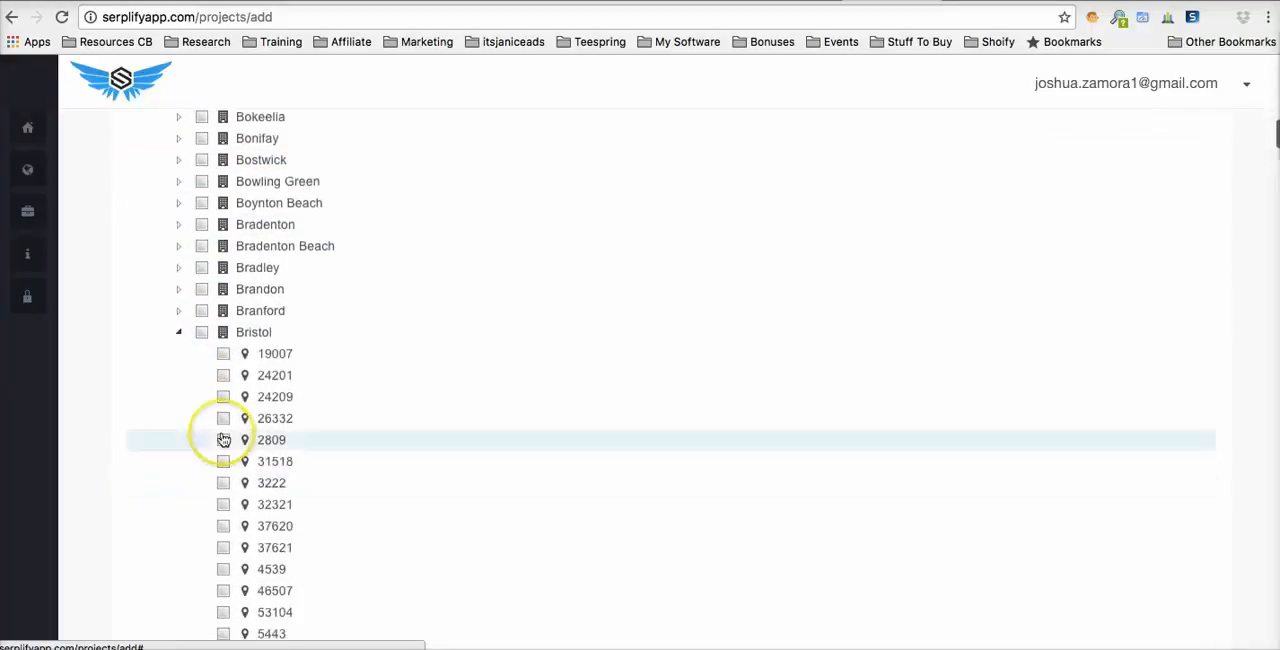
pyautogui.scroll(-5, 224, 438)
pyautogui.scroll(6, 223, 438)
pyautogui.click(225, 318)
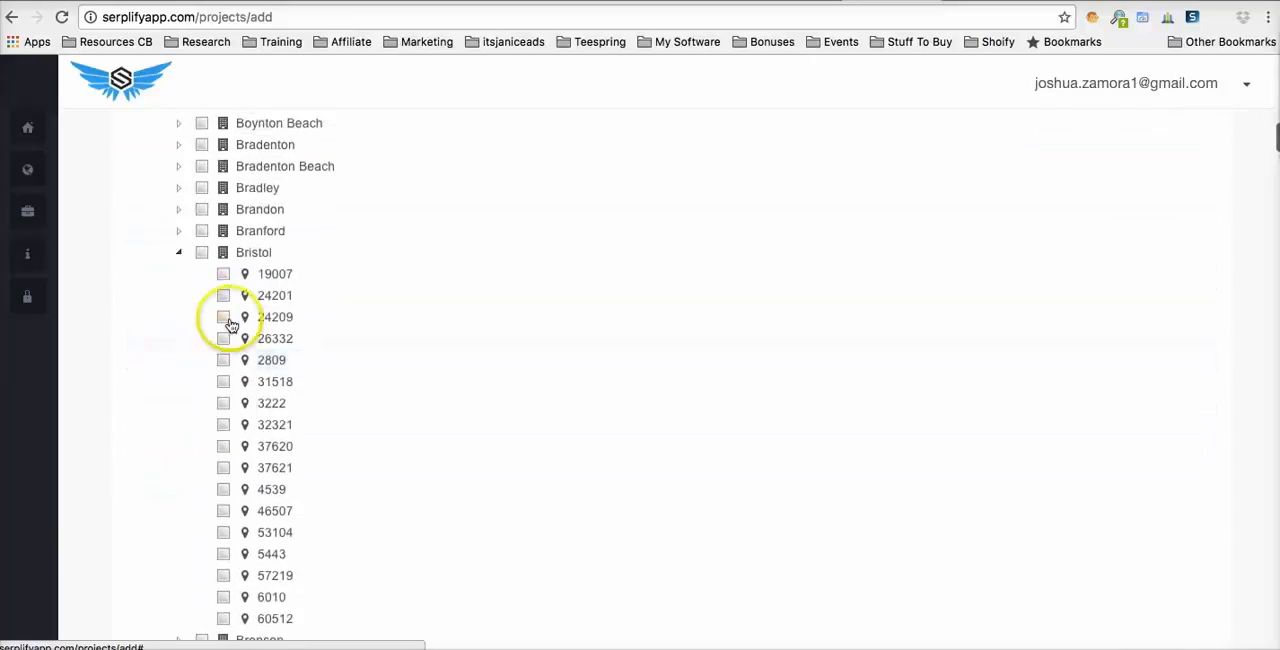
pyautogui.click(223, 381)
pyautogui.click(223, 360)
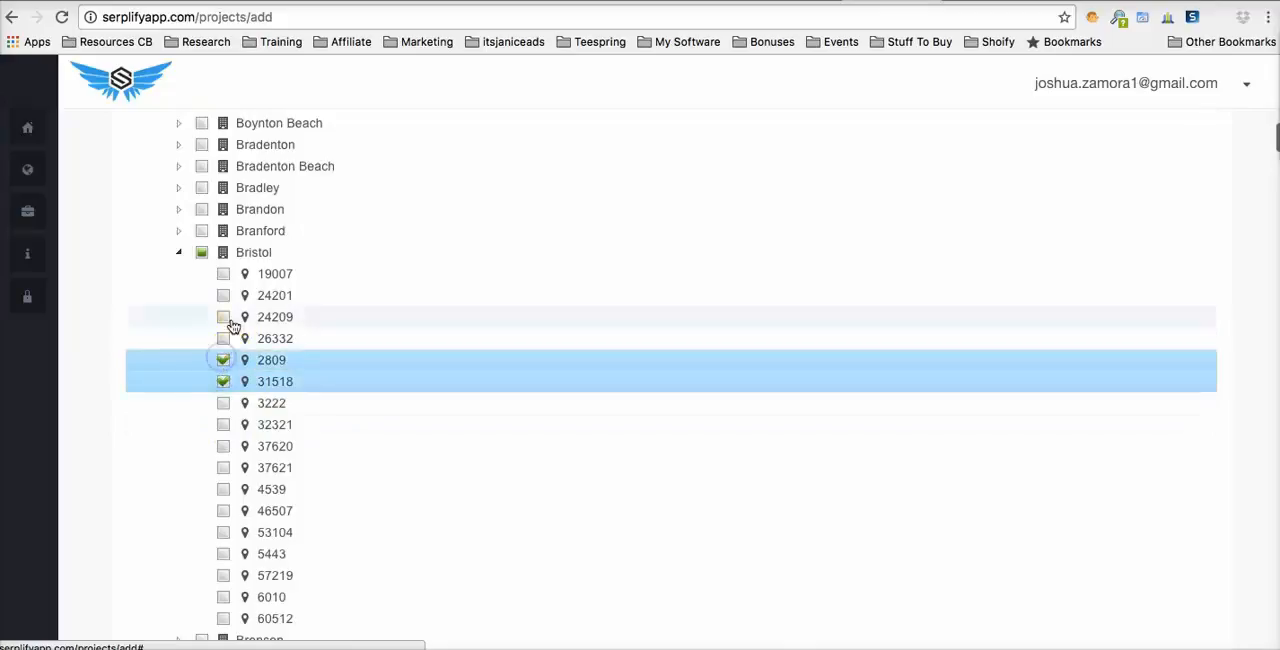
pyautogui.click(224, 276)
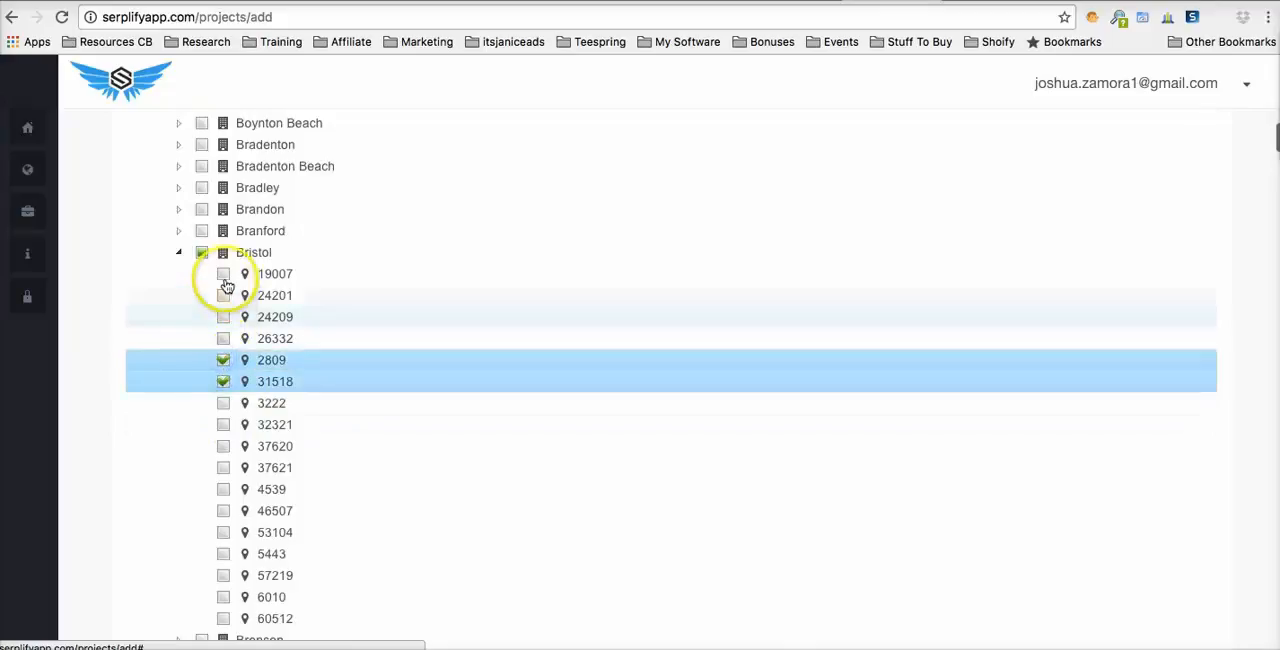
# - Add Bristol's ZIP codes 3222, 32321, 37620, 37621, 4539 and 46507 to the target locations
pyautogui.click(223, 403)
pyautogui.click(223, 425)
pyautogui.click(223, 446)
pyautogui.click(223, 468)
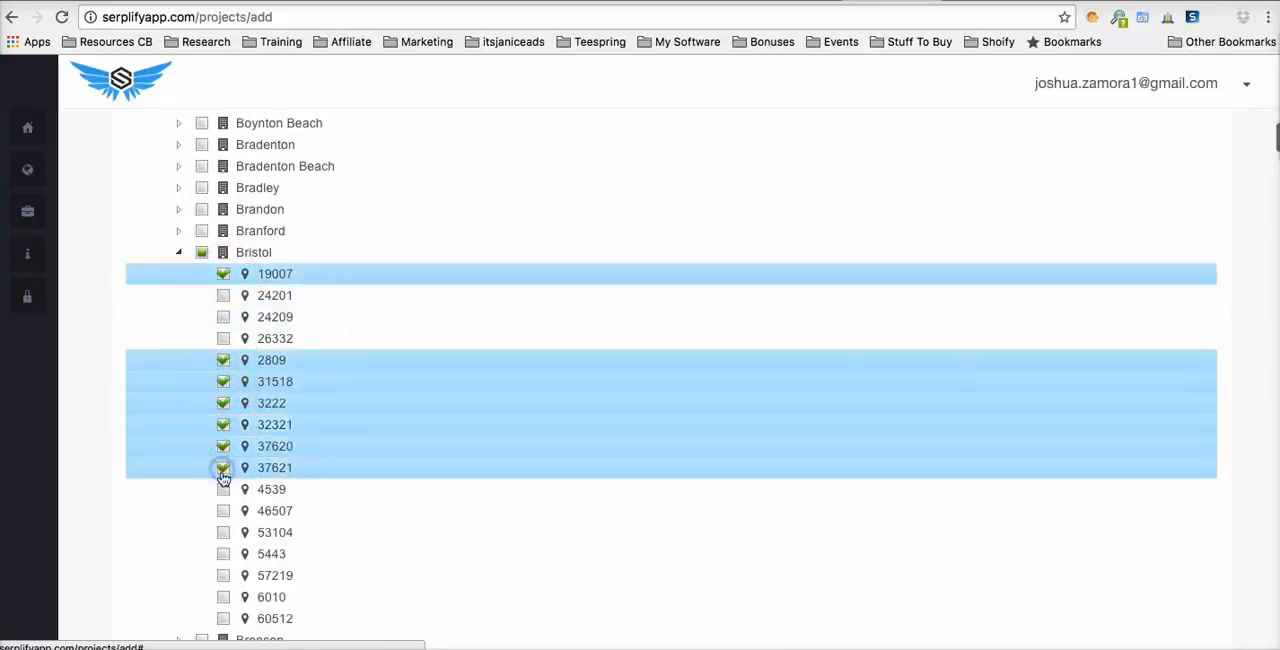
pyautogui.click(223, 489)
pyautogui.click(223, 511)
# - Finish the location selection and continue to the project's content settings
pyautogui.scroll(-20, 235, 510)
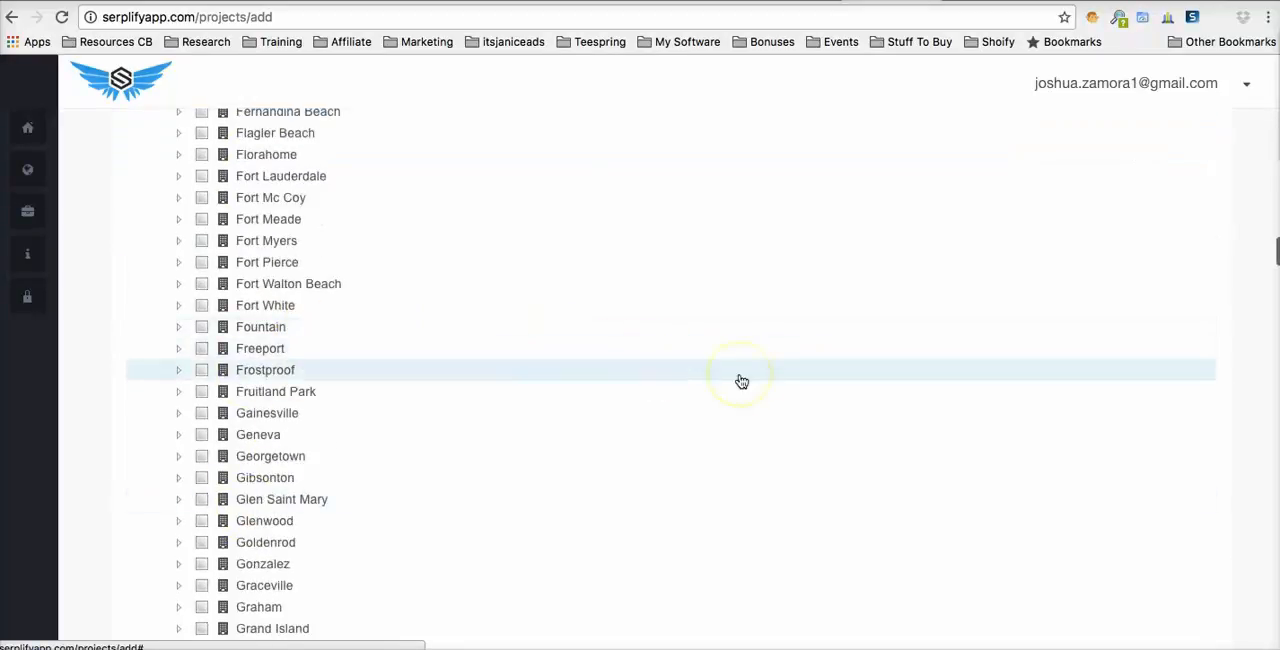
pyautogui.scroll(-20, 741, 382)
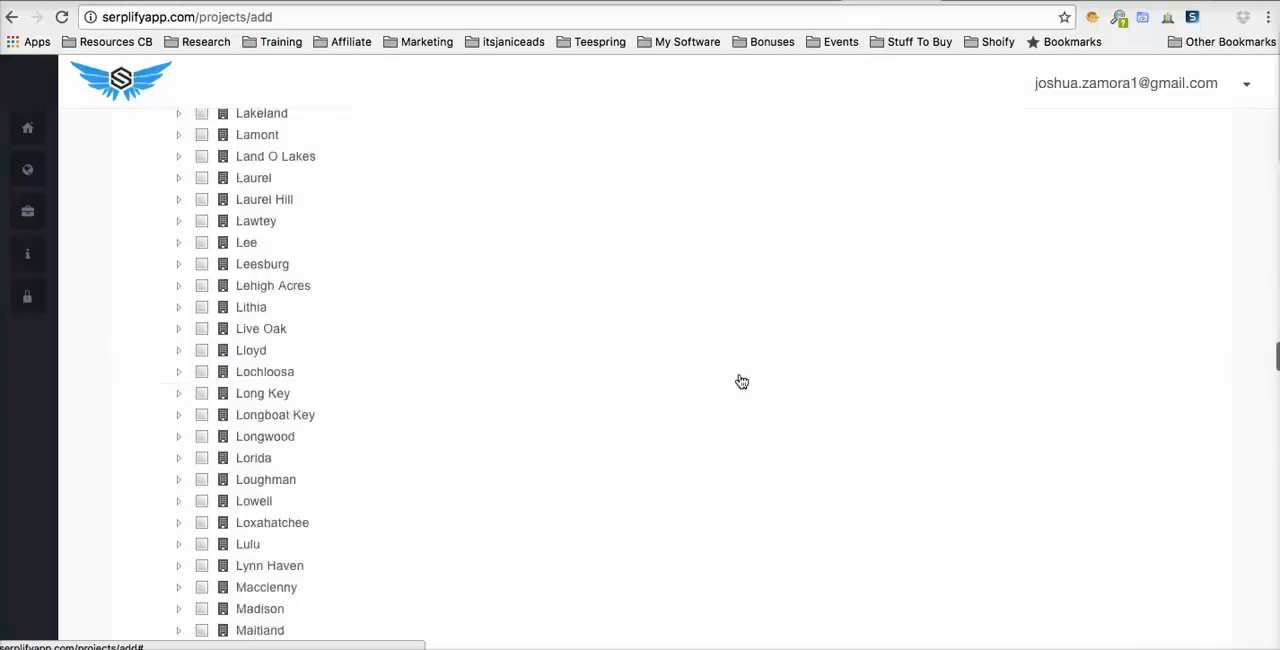
pyautogui.click(1137, 553)
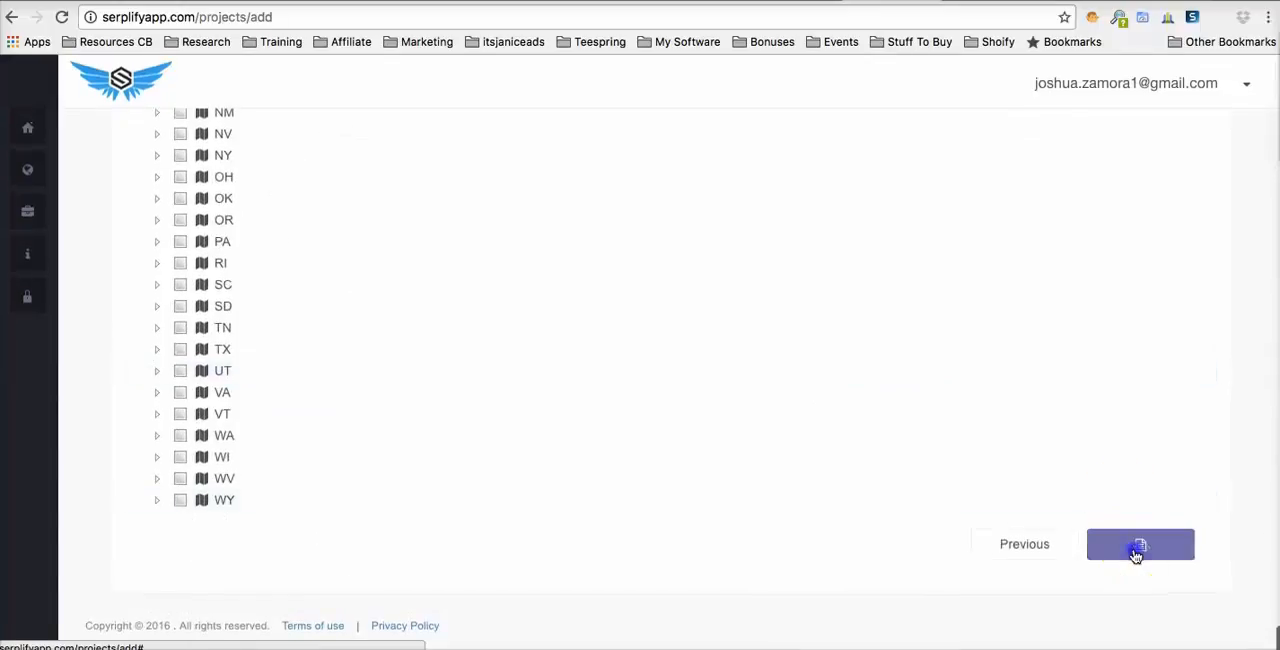
# - Copy the South Florida real estate article from the open text document into the post's body
pyautogui.scroll(5, 666, 371)
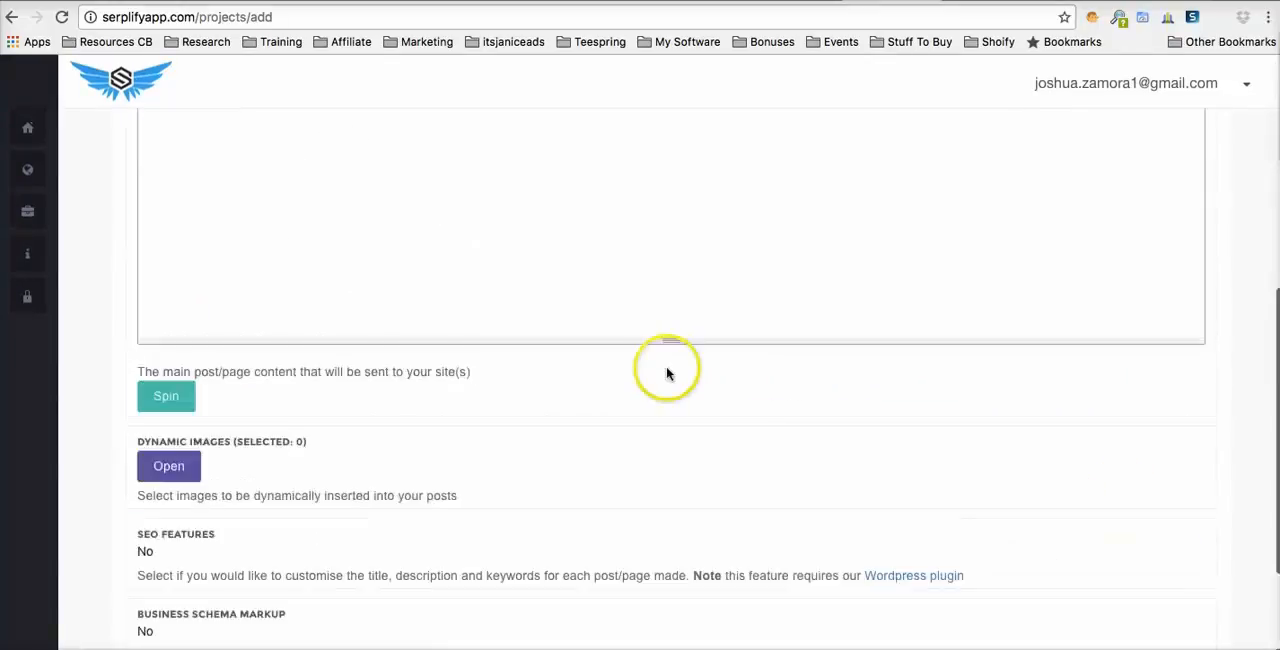
pyautogui.scroll(3, 451, 300)
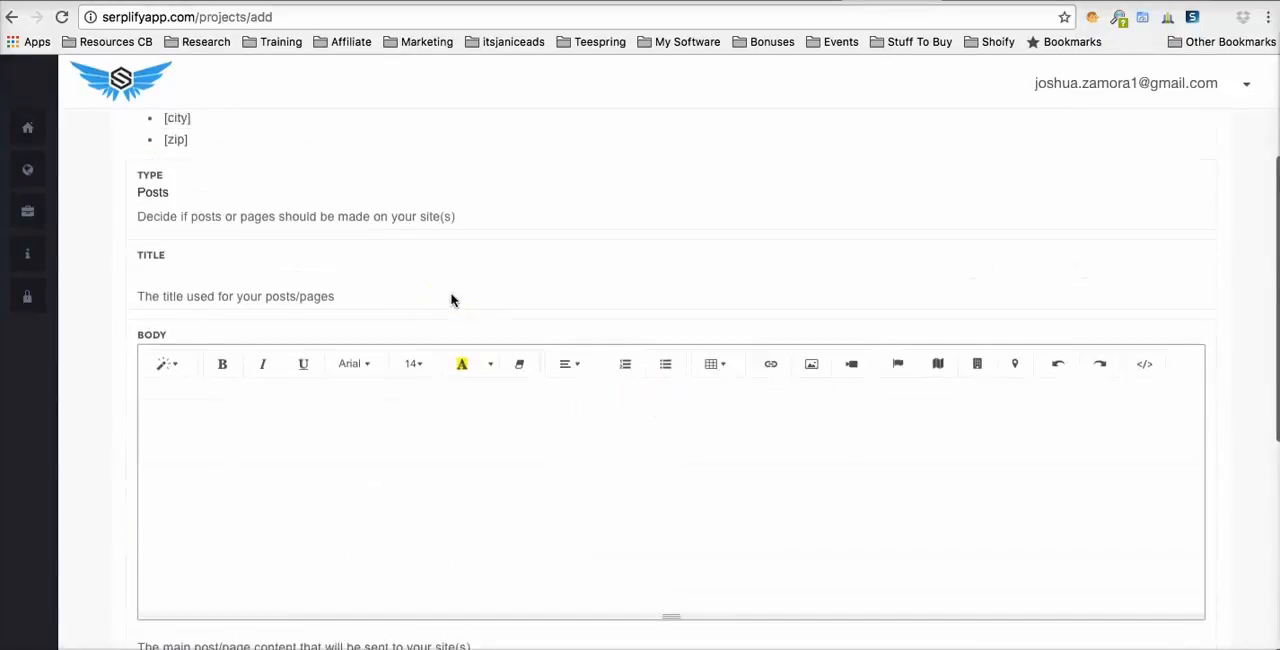
pyautogui.scroll(-2, 451, 300)
pyautogui.click(707, 497)
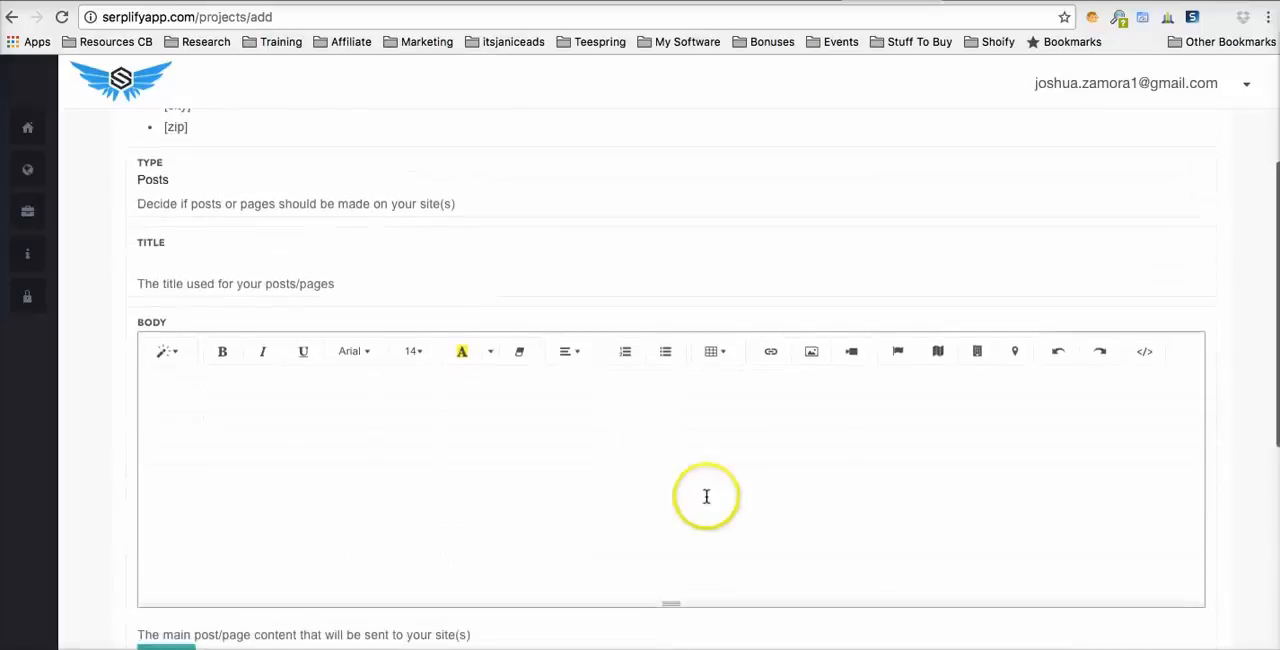
pyautogui.click(1025, 645)
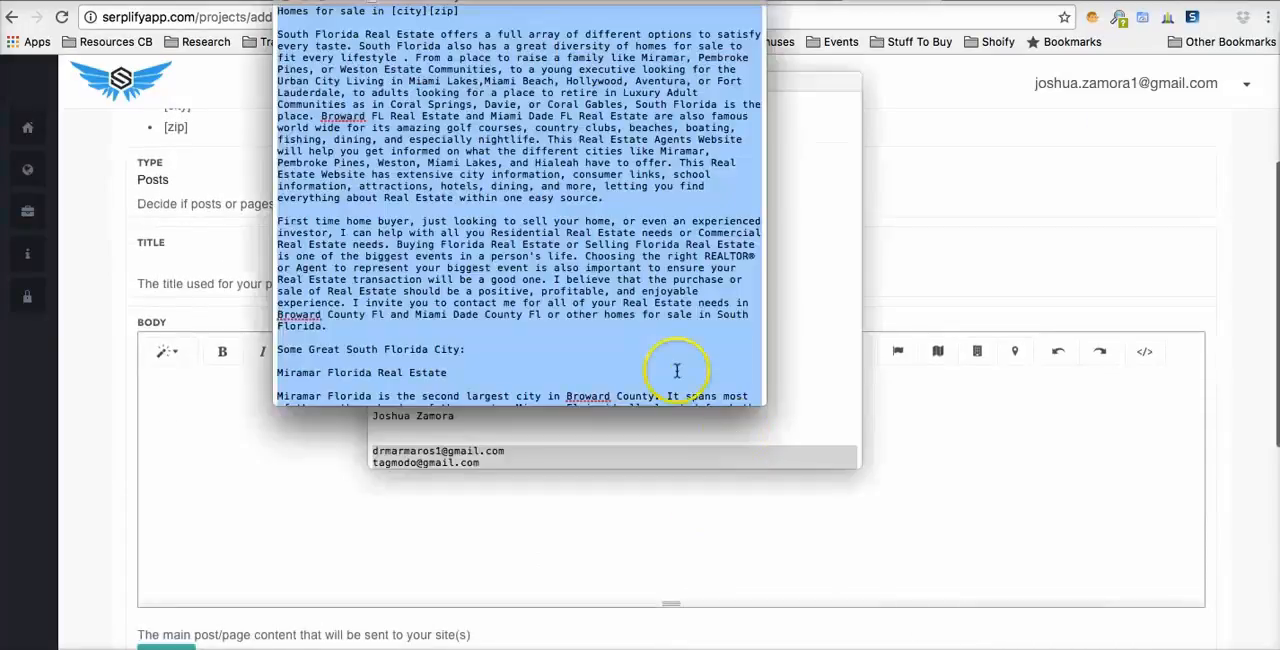
pyautogui.click(260, 425)
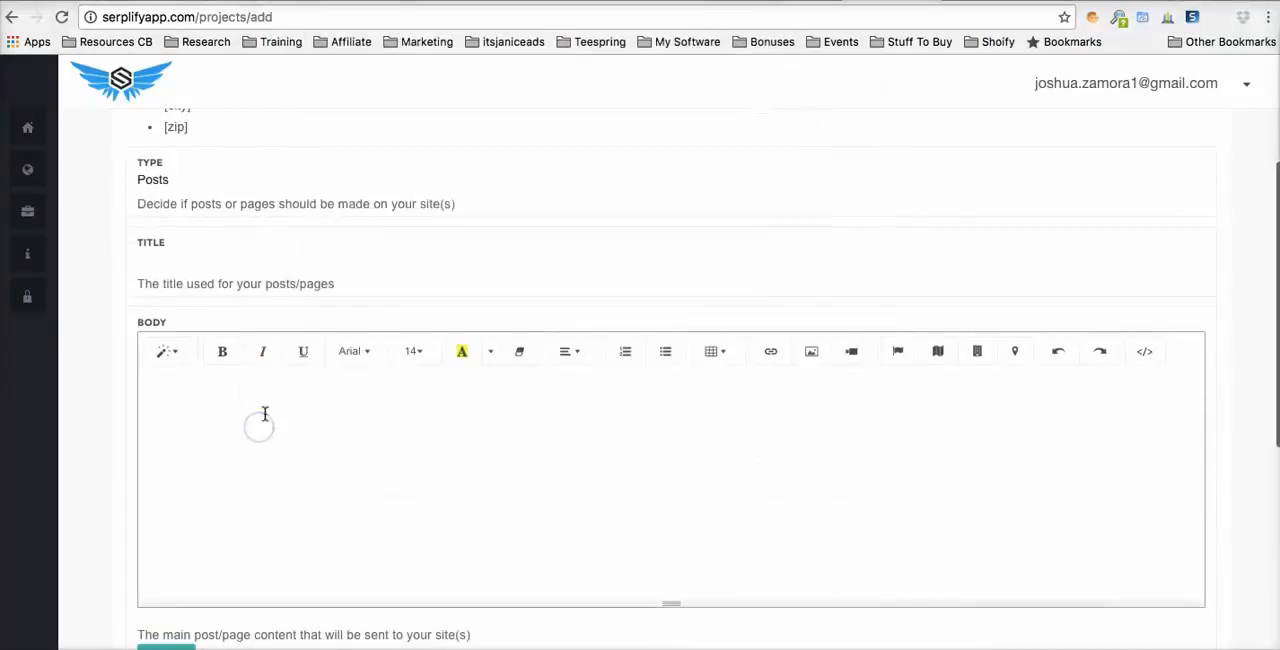
pyautogui.press('super+v')
pyautogui.click(324, 411)
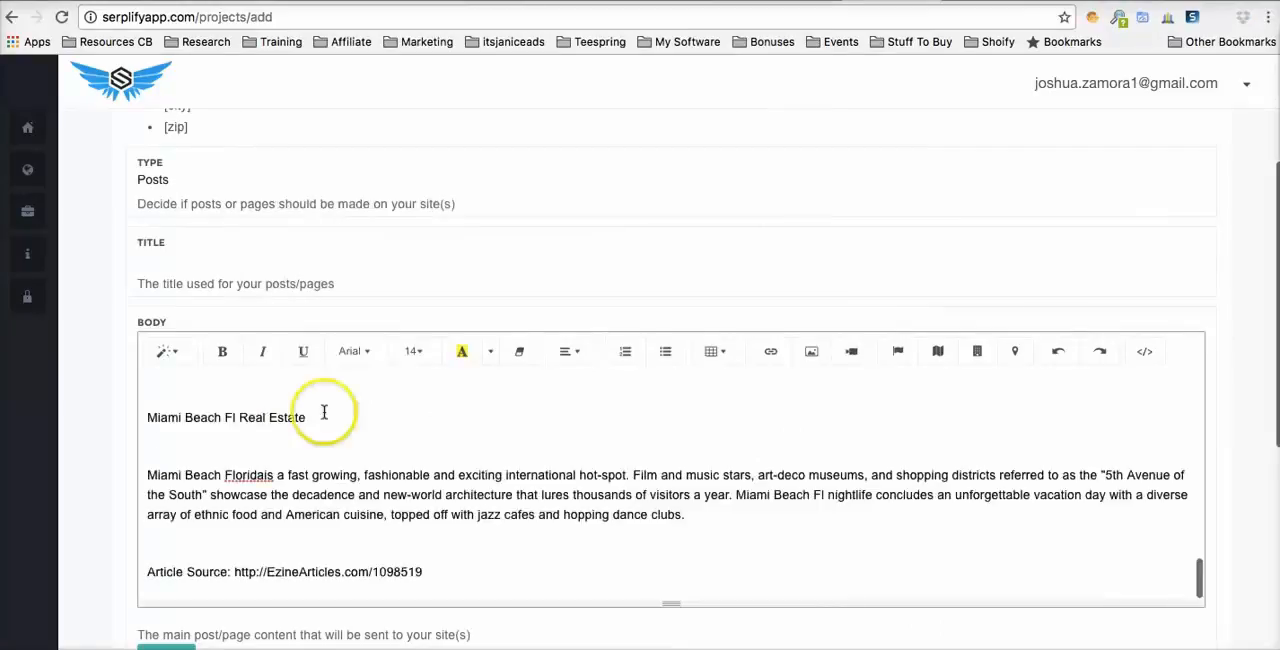
# - Set the post title to Homes For Sale In [city] [zip]
pyautogui.scroll(3, 324, 411)
pyautogui.scroll(10, 324, 411)
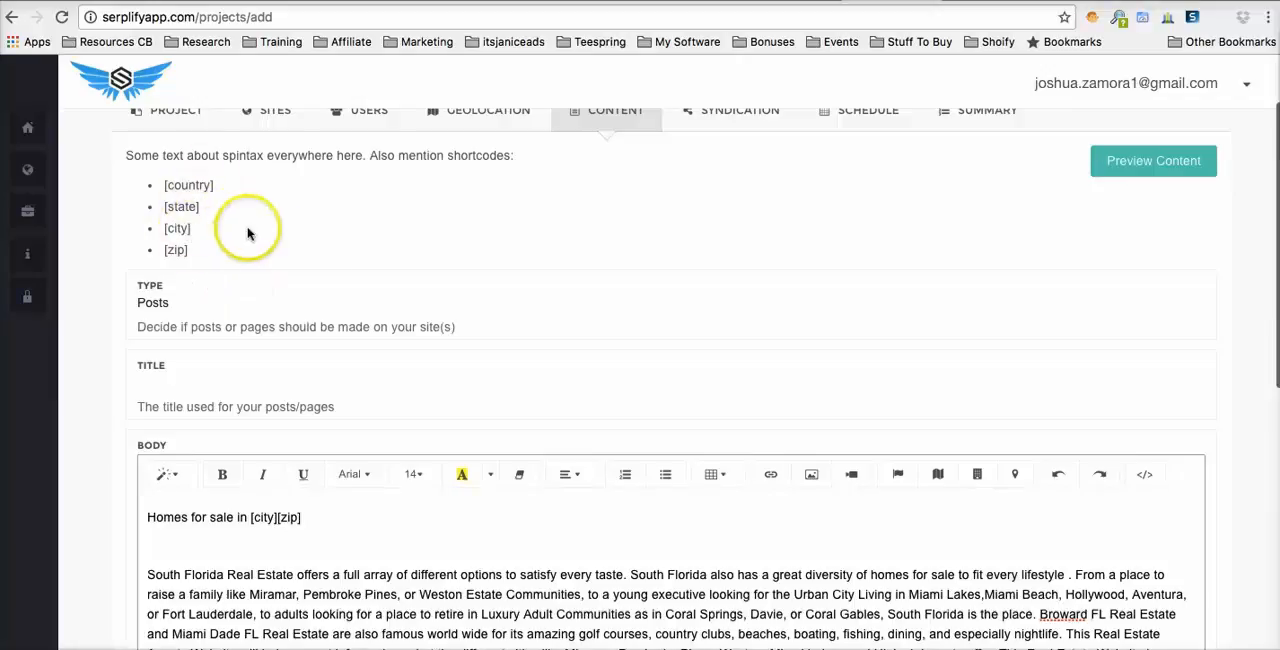
pyautogui.scroll(-1, 327, 261)
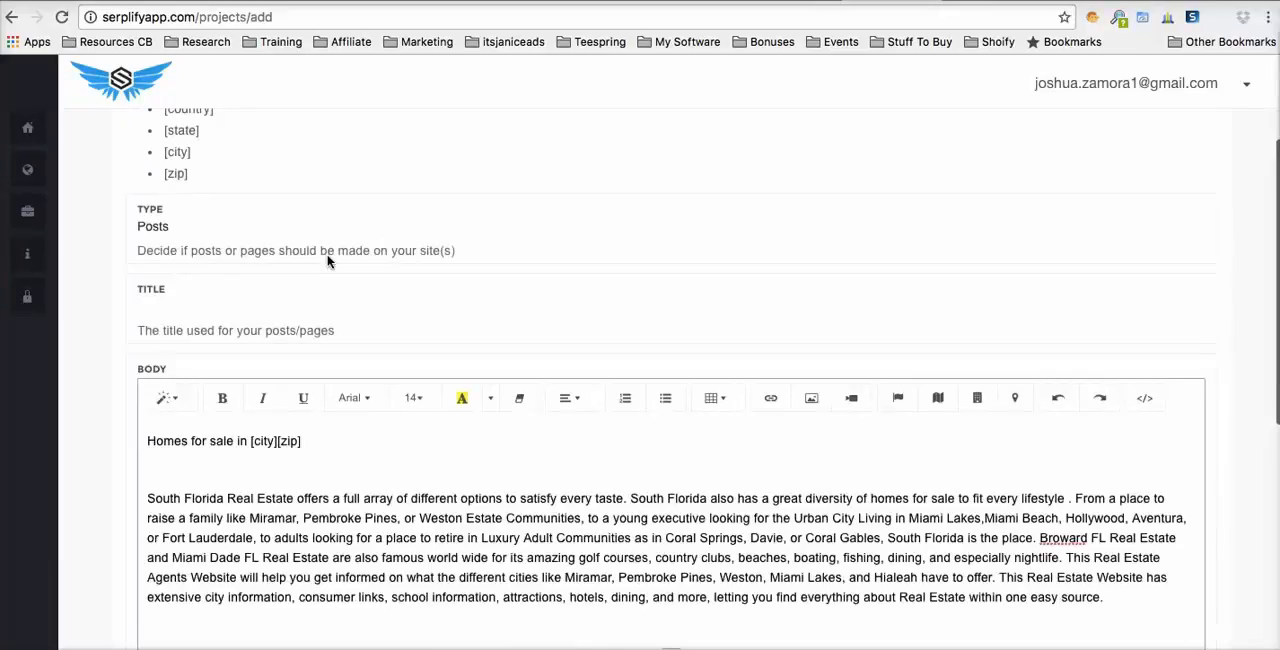
pyautogui.click(245, 325)
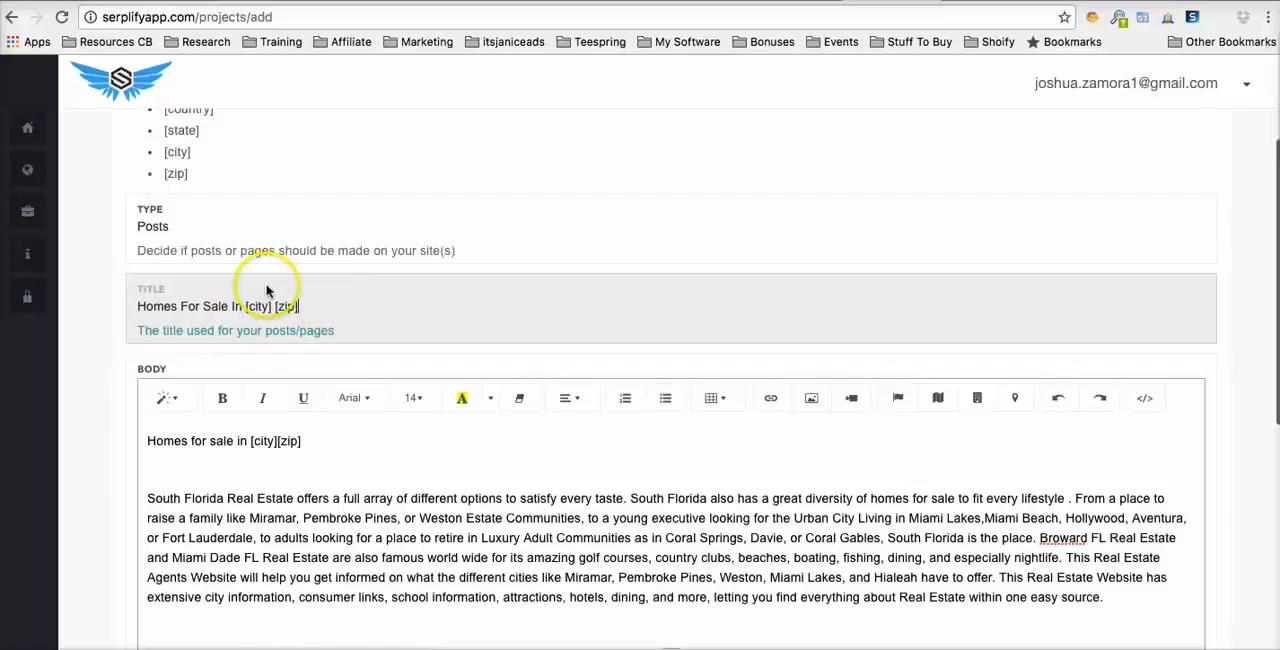
# - Insert the zip and city shortcodes at the end of the body's first line, after Homes for sale in [city][zip]
pyautogui.click(332, 442)
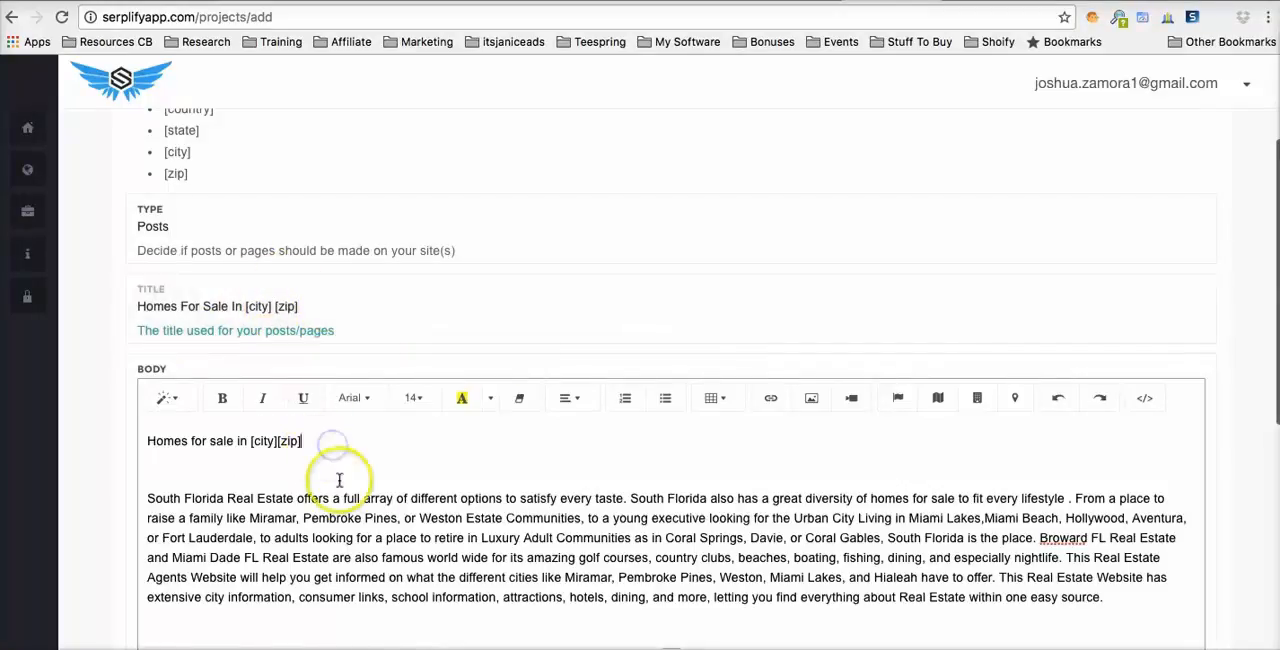
pyautogui.scroll(-1, 677, 258)
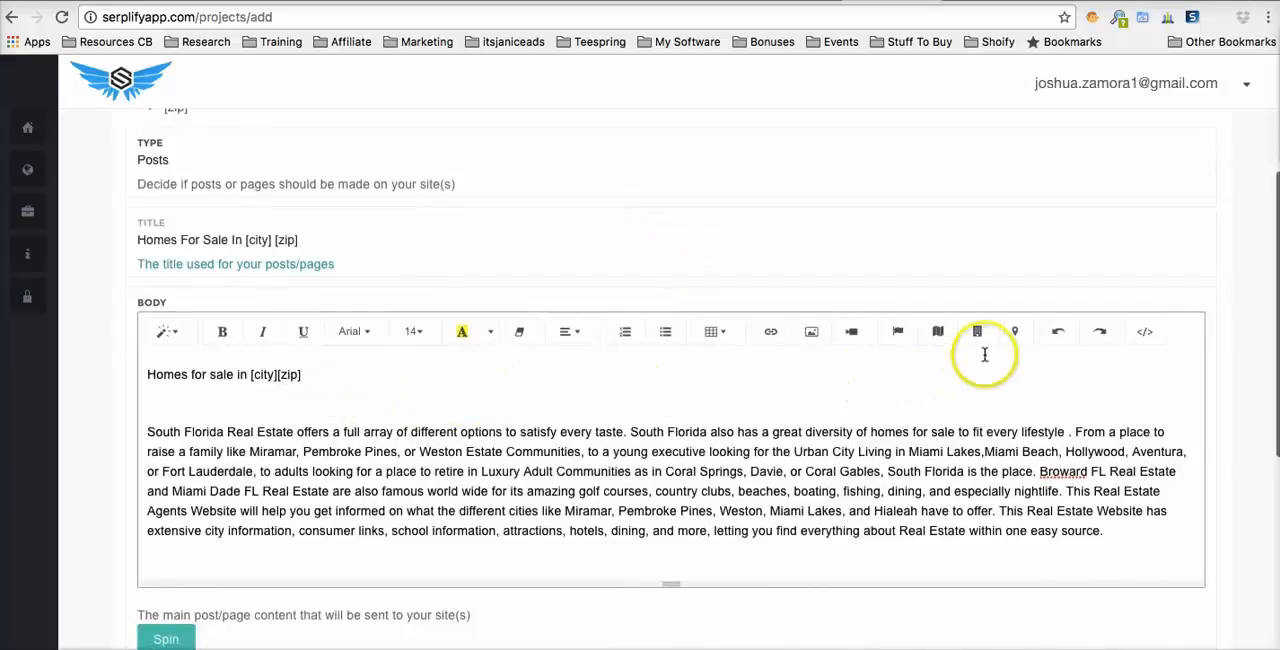
pyautogui.click(1015, 333)
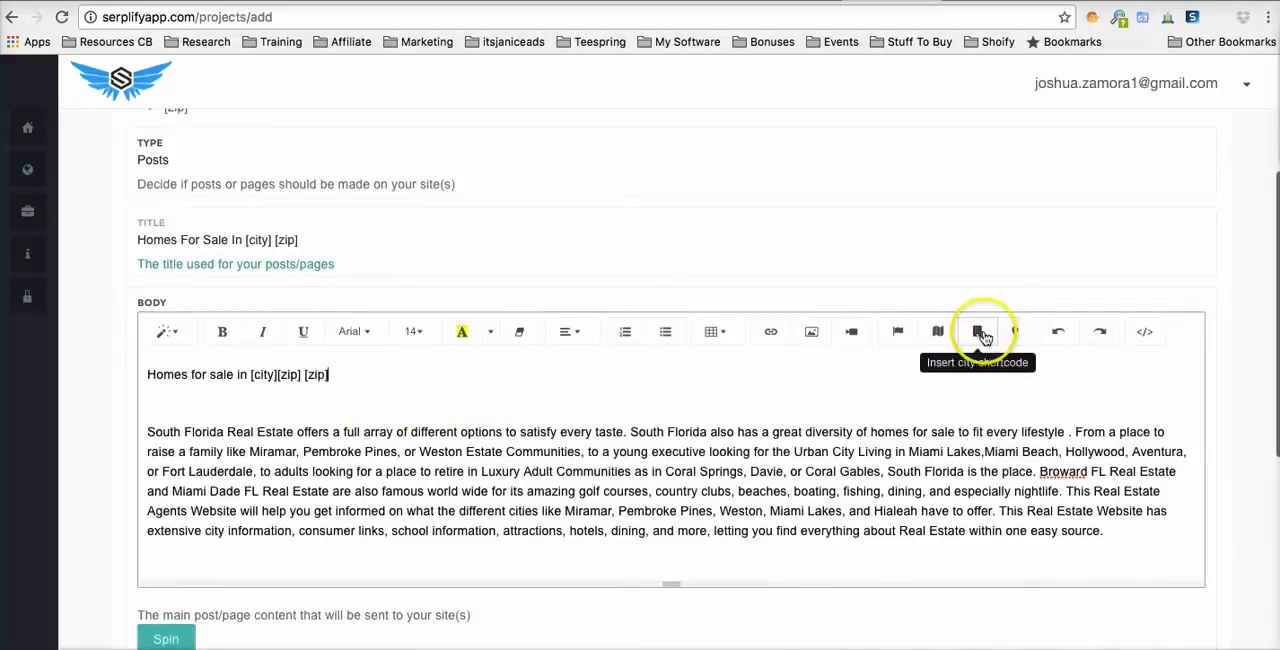
pyautogui.click(981, 334)
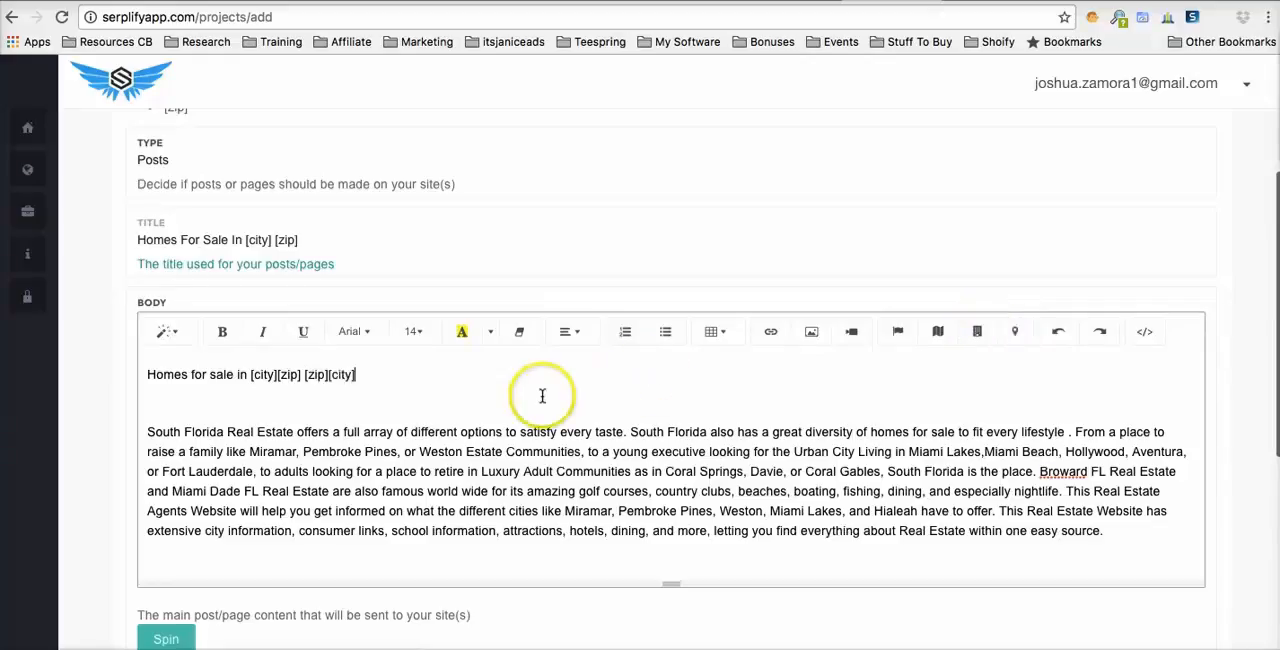
# - Look through the pasted body text and open the Content Spinner for it
pyautogui.scroll(-2, 540, 420)
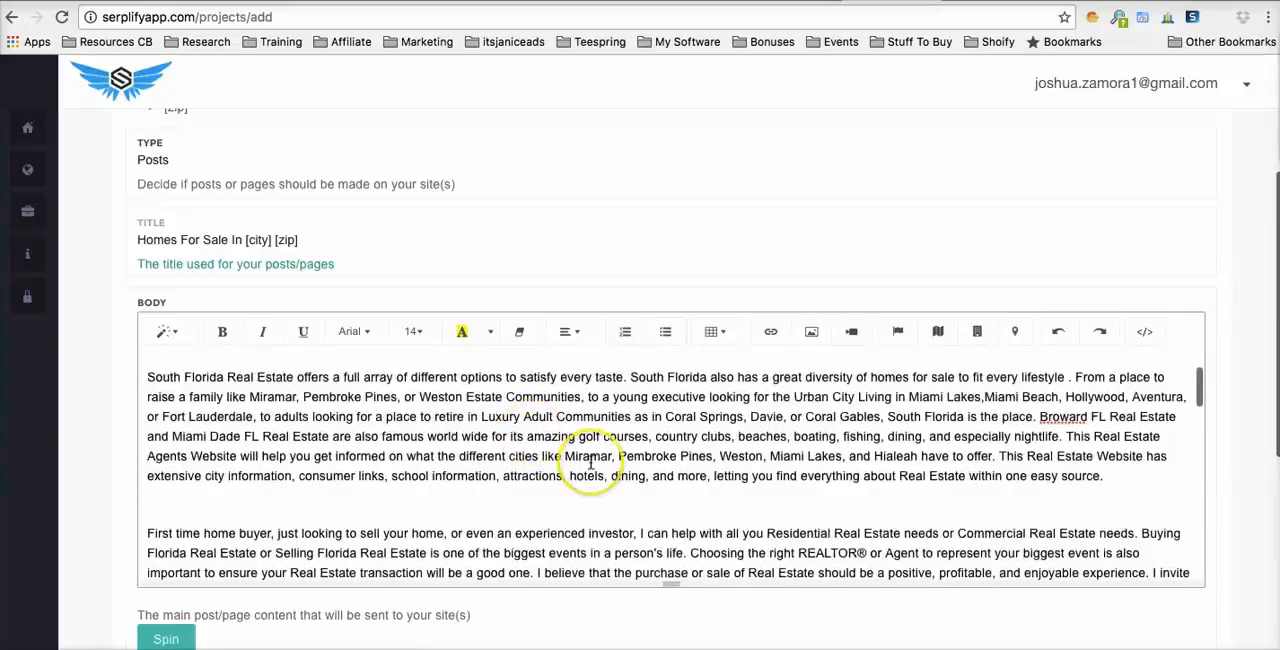
pyautogui.scroll(-1, 591, 462)
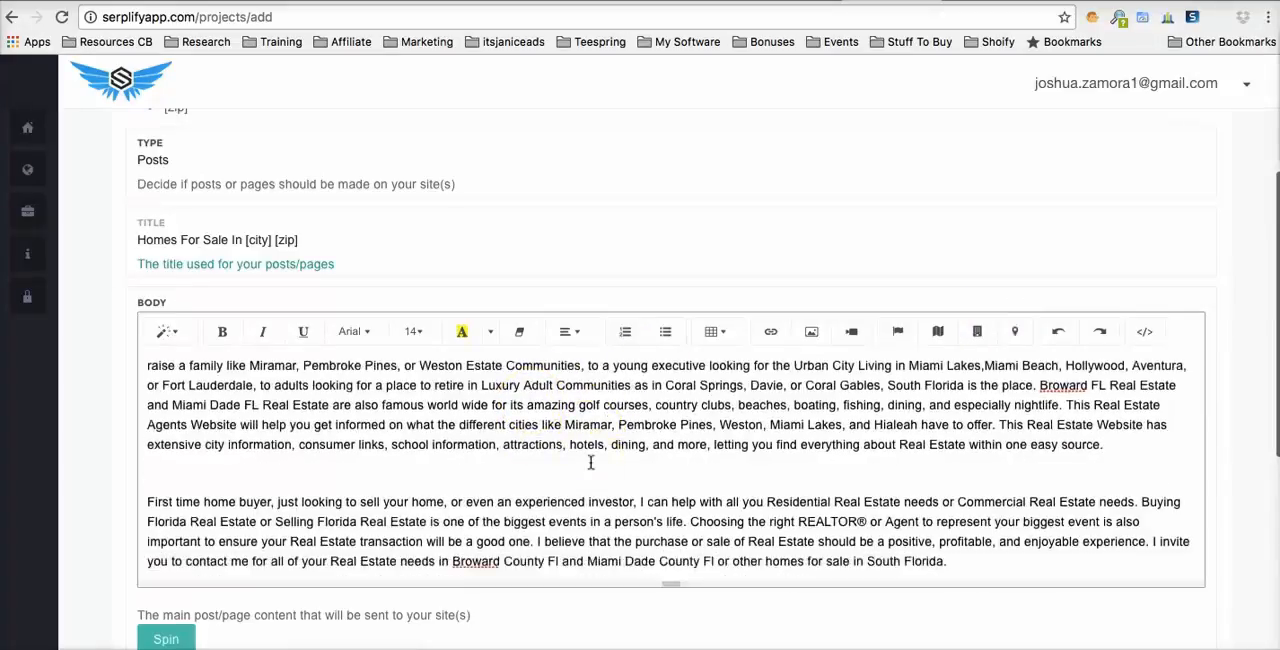
pyautogui.scroll(2, 650, 456)
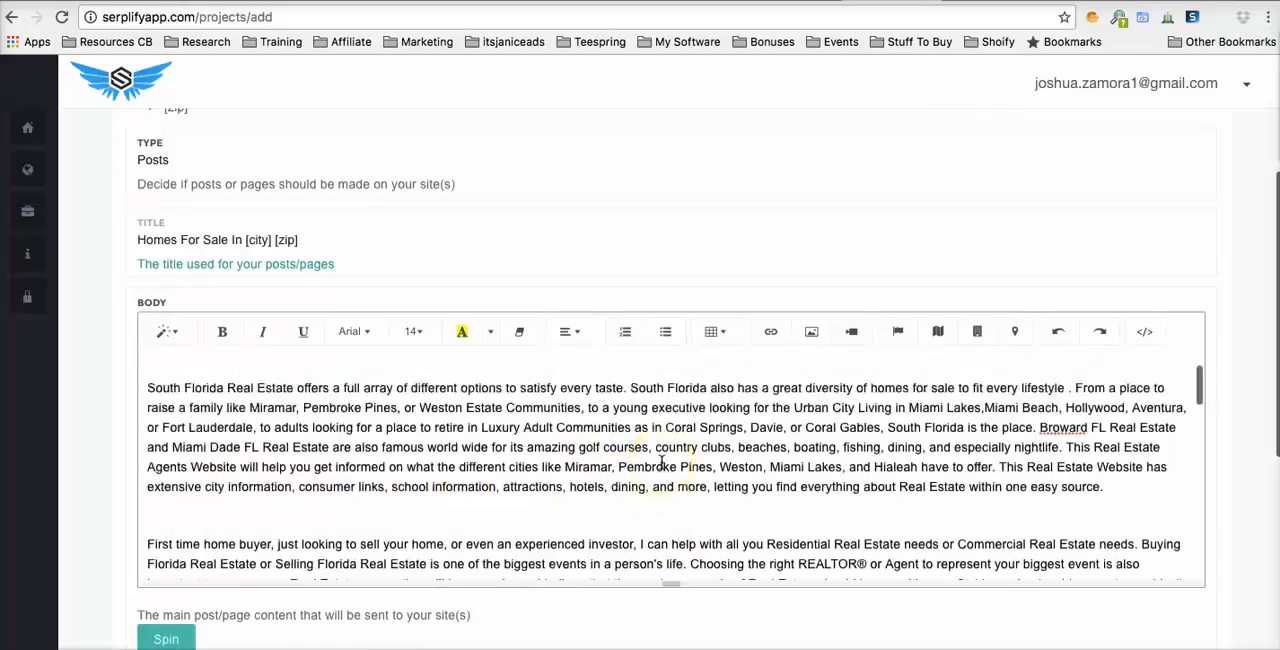
pyautogui.scroll(3, 661, 462)
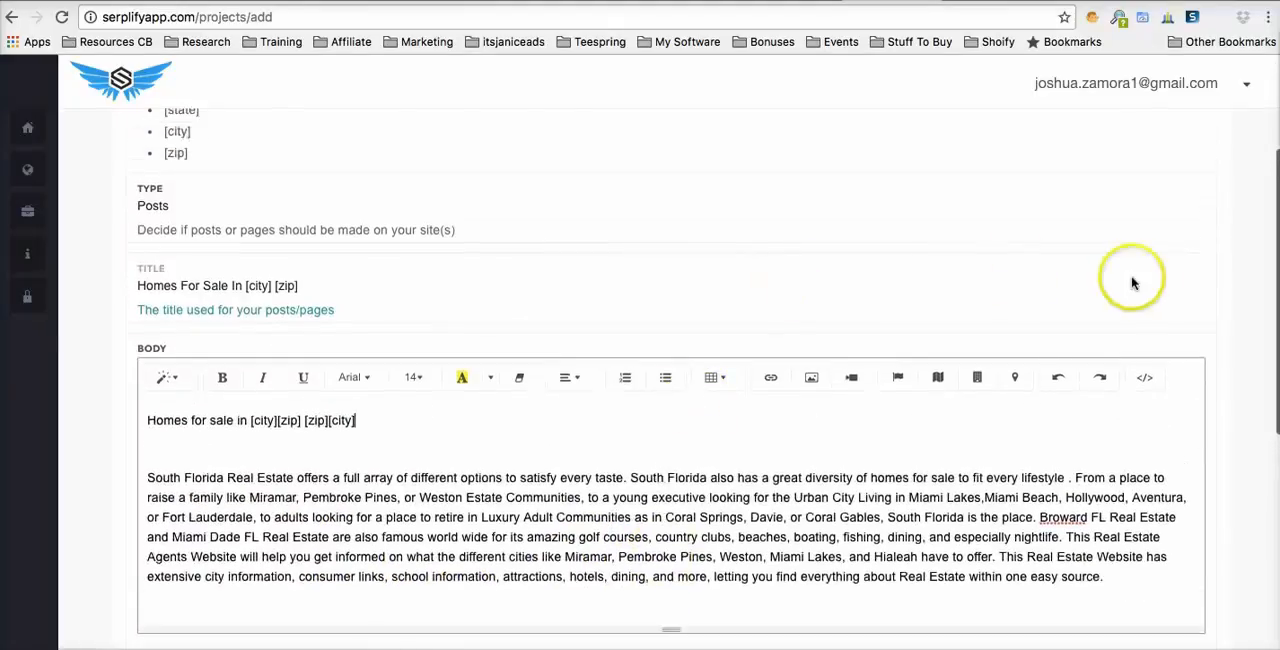
pyautogui.scroll(-5, 1223, 314)
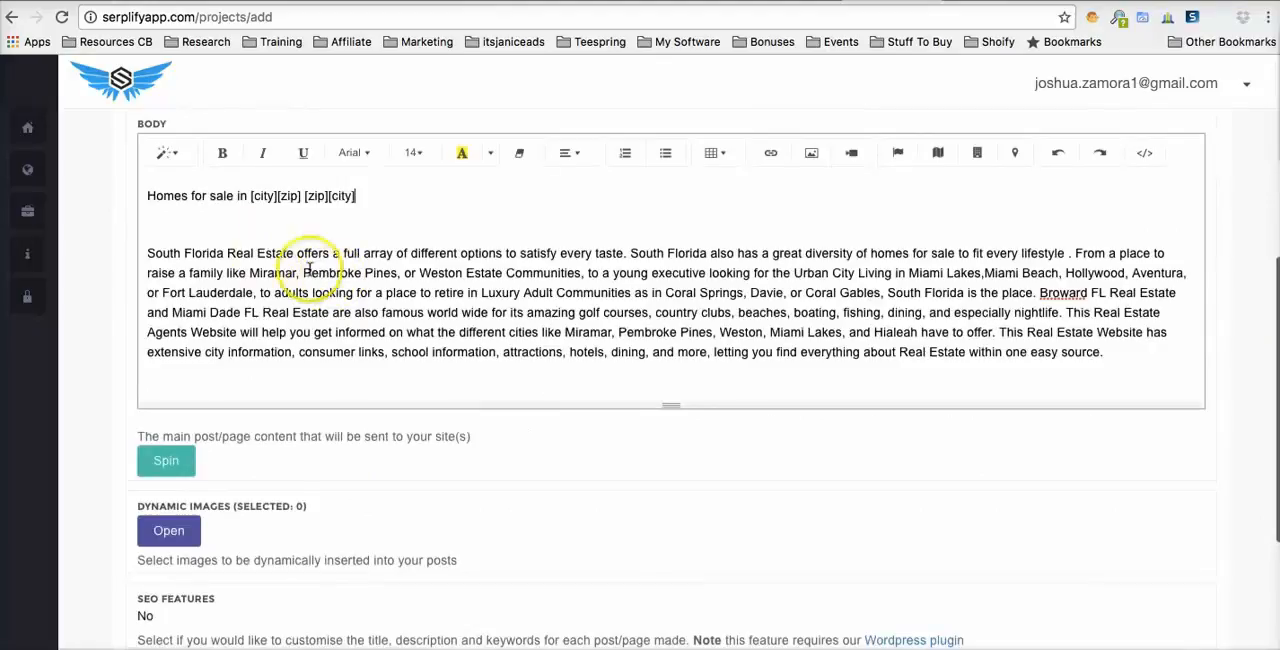
pyautogui.scroll(-1, 214, 500)
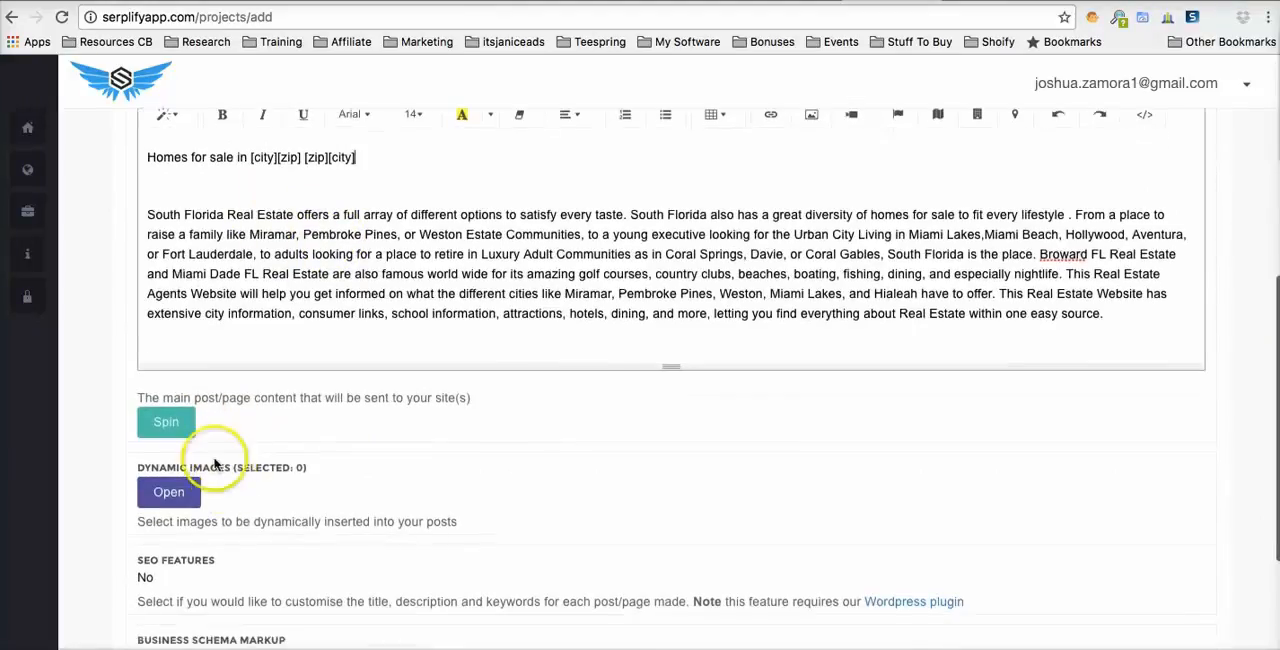
pyautogui.click(165, 423)
# - Review the Content Spinner's settings and the choice of spinning services, keeping Spin Rewriter
pyautogui.scroll(-2, 573, 244)
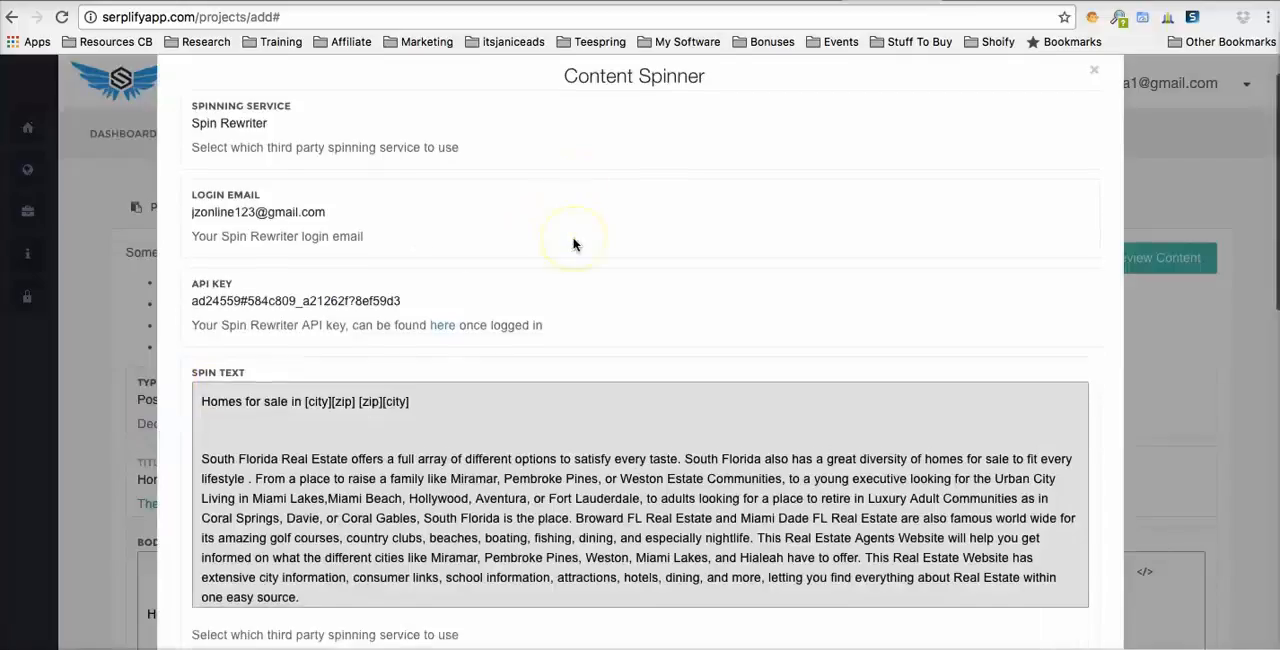
pyautogui.scroll(-5, 573, 244)
pyautogui.scroll(5, 573, 244)
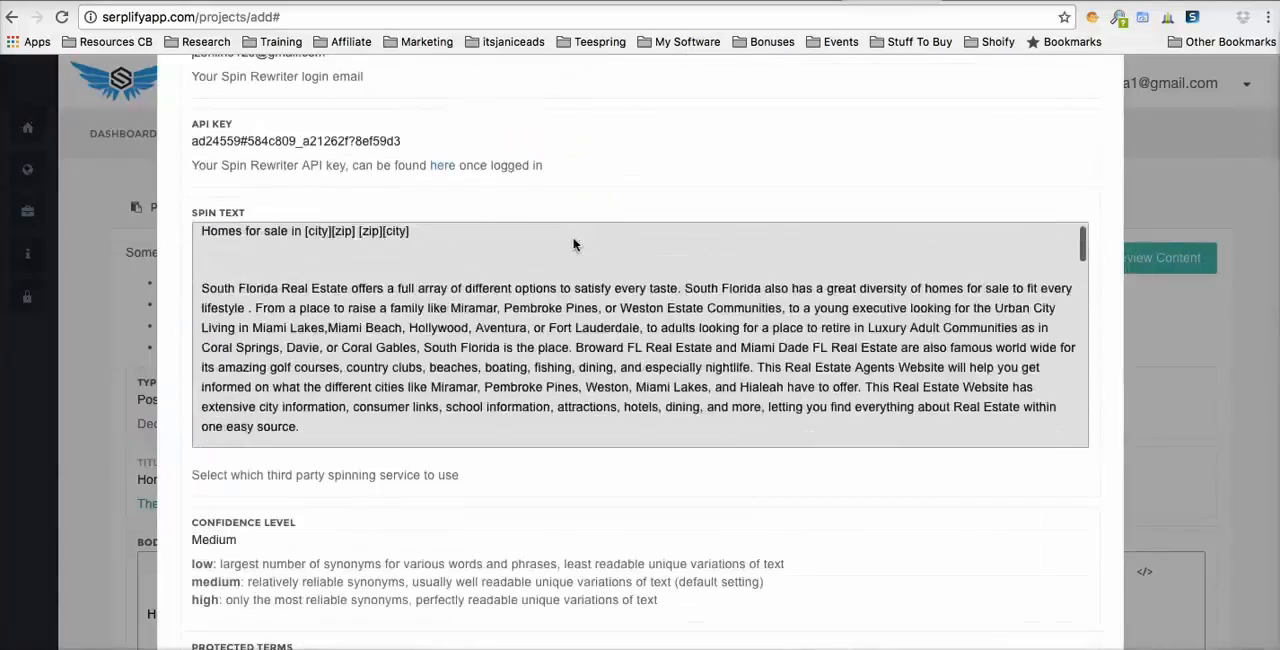
pyautogui.scroll(3, 573, 244)
pyautogui.click(304, 131)
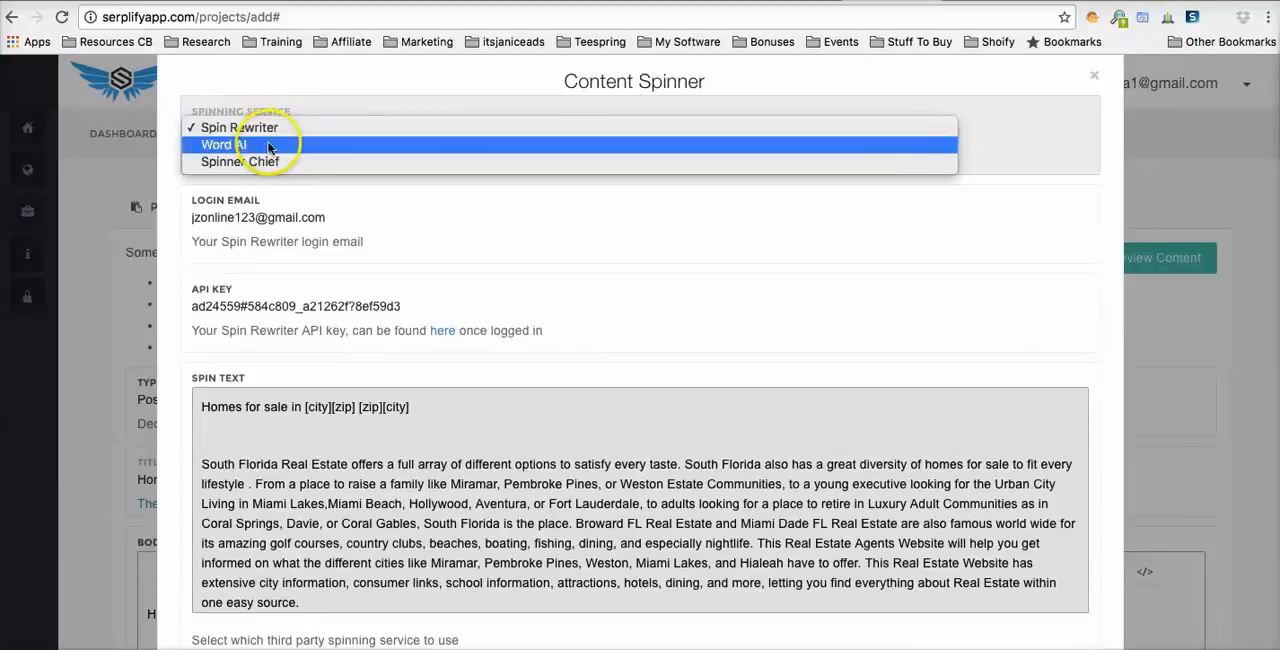
pyautogui.click(414, 207)
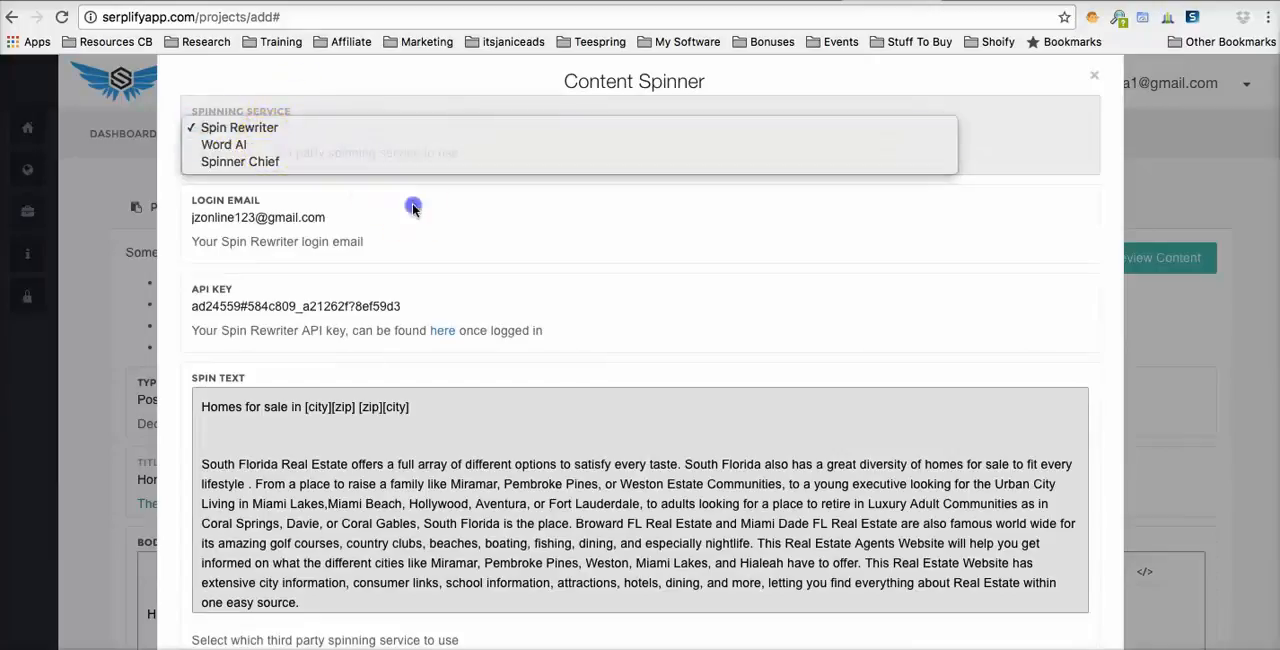
pyautogui.scroll(-3, 413, 209)
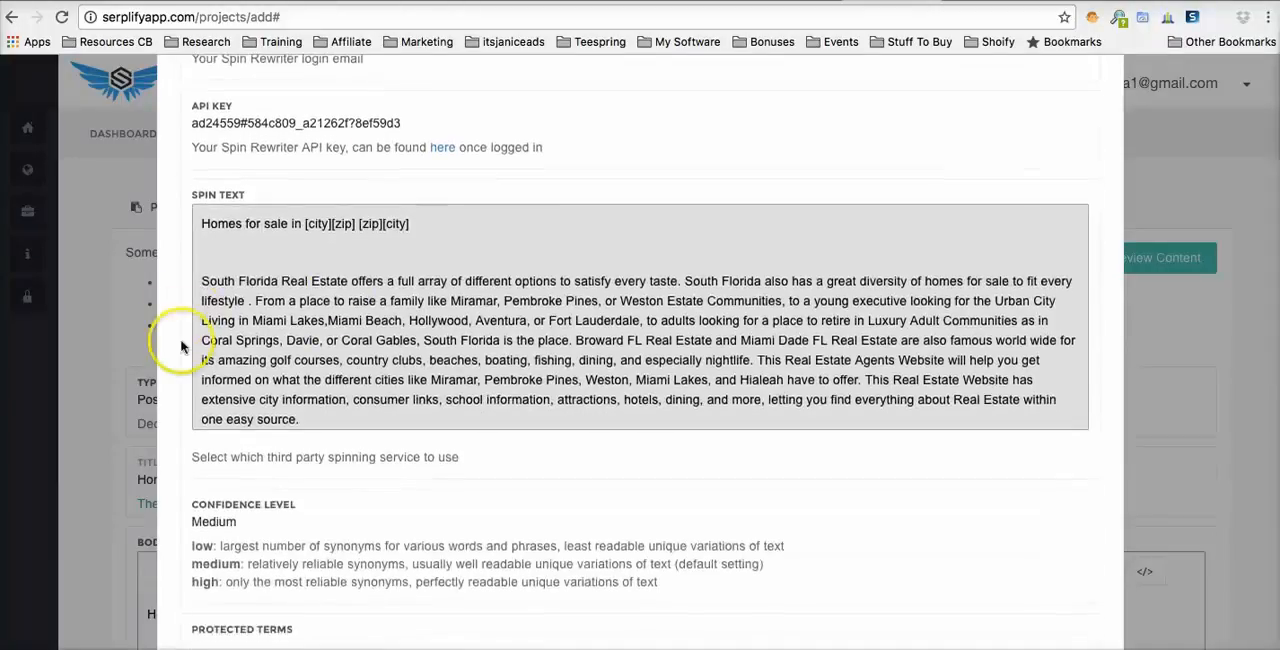
# - Spin the body text with Spin Rewriter at medium confidence and use the spun version as the post body
pyautogui.scroll(-5, 181, 347)
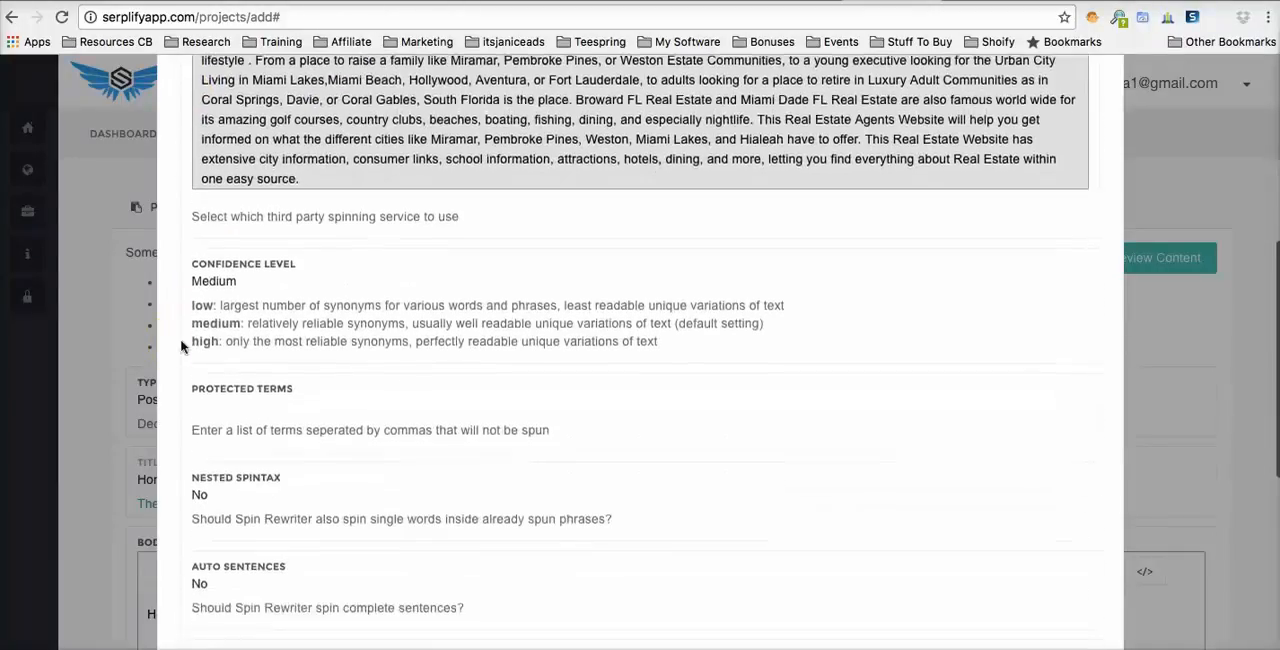
pyautogui.scroll(-2, 220, 234)
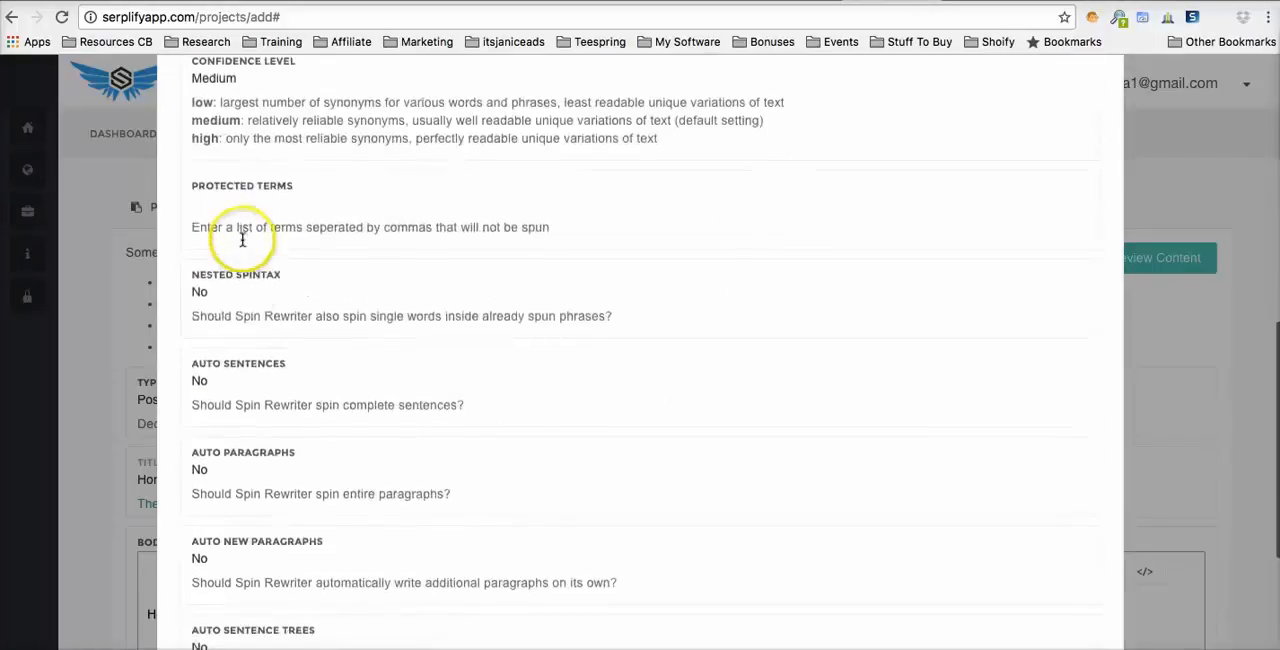
pyautogui.scroll(-4, 249, 352)
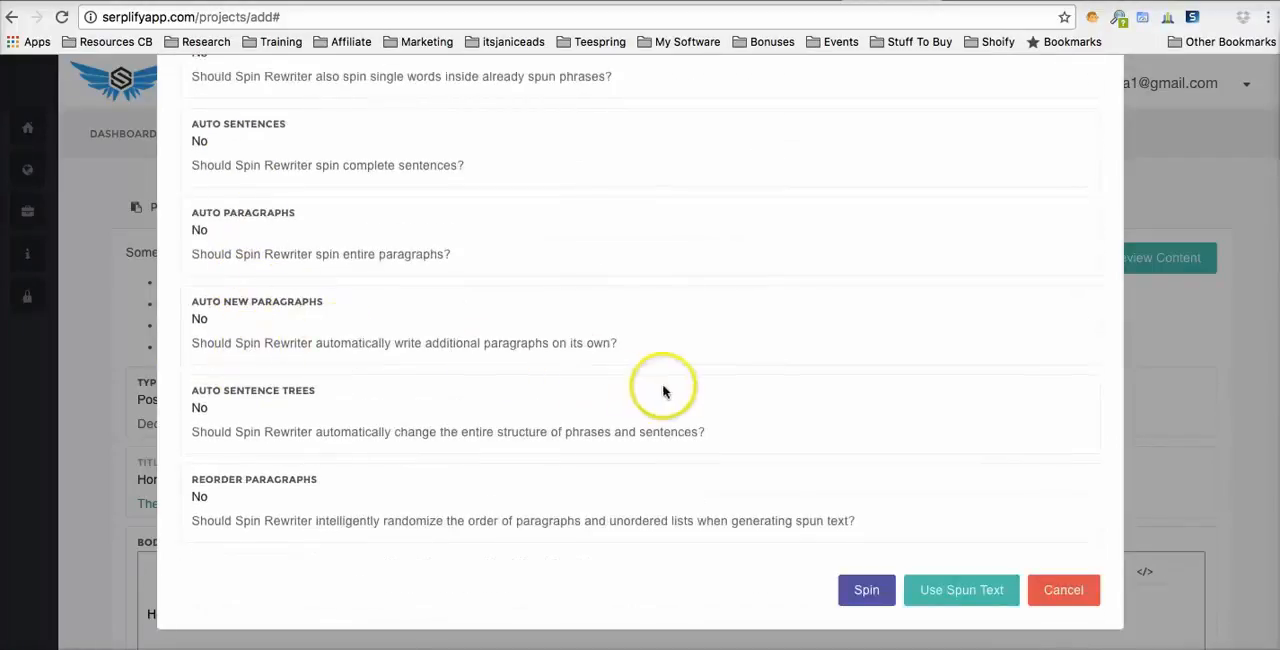
pyautogui.click(860, 590)
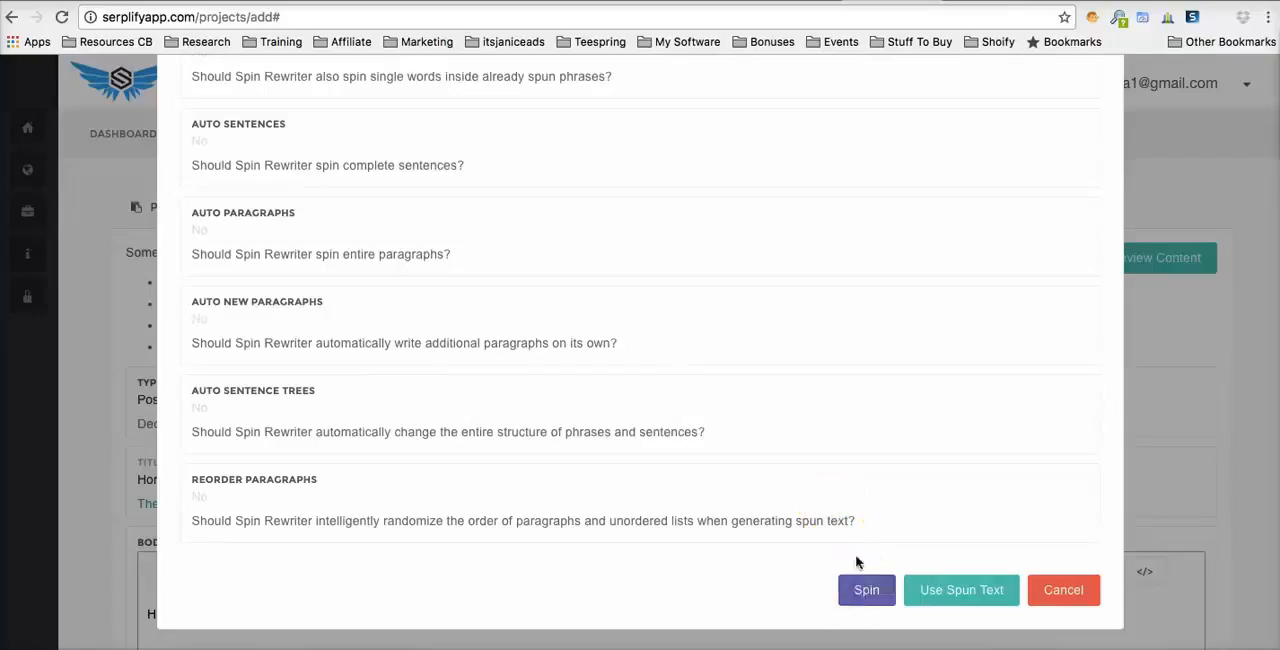
pyautogui.scroll(10, 867, 457)
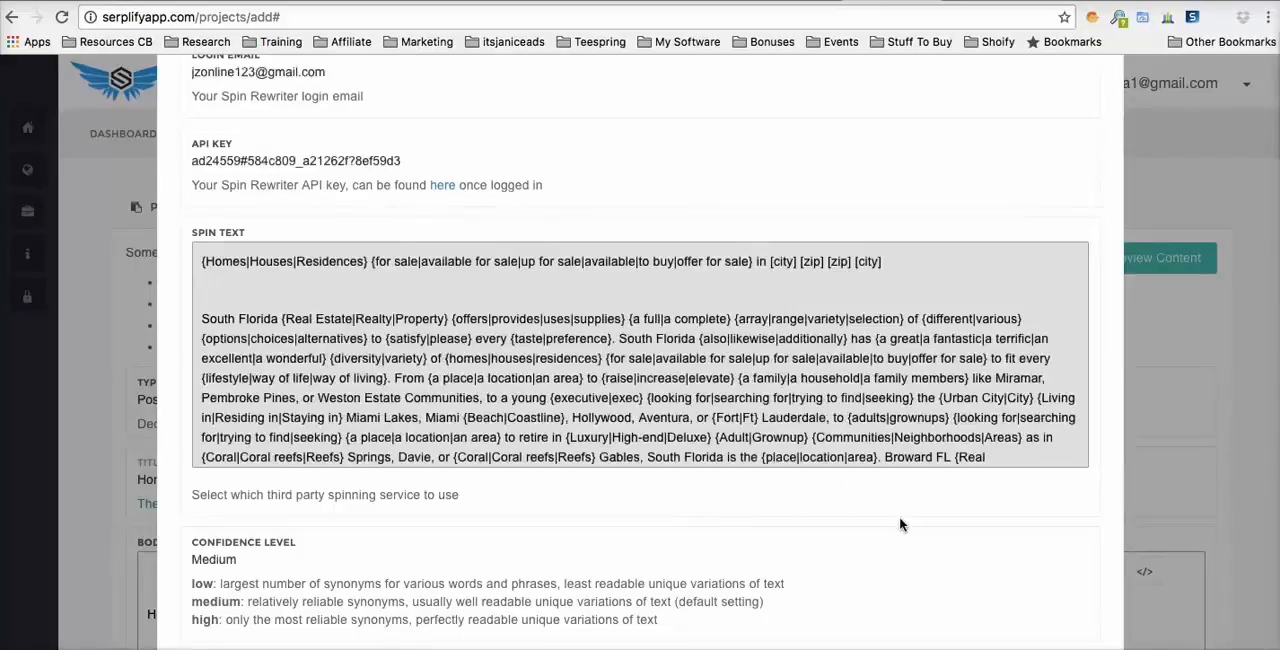
pyautogui.scroll(-10, 750, 485)
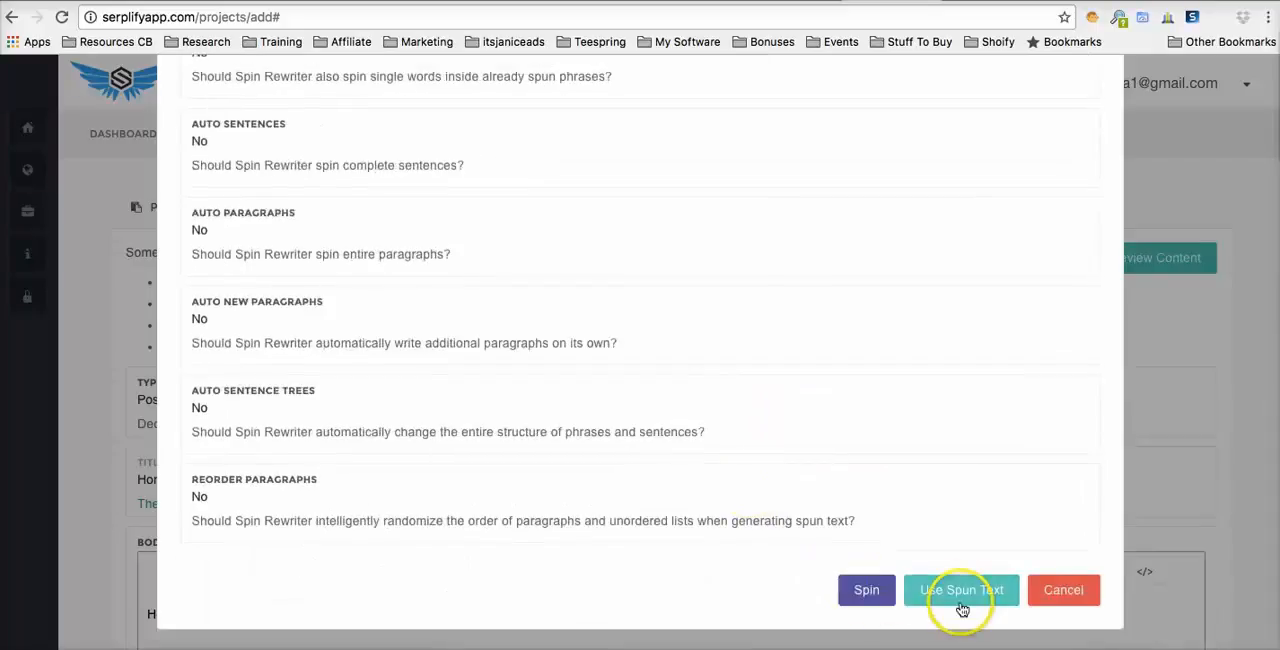
pyautogui.click(962, 594)
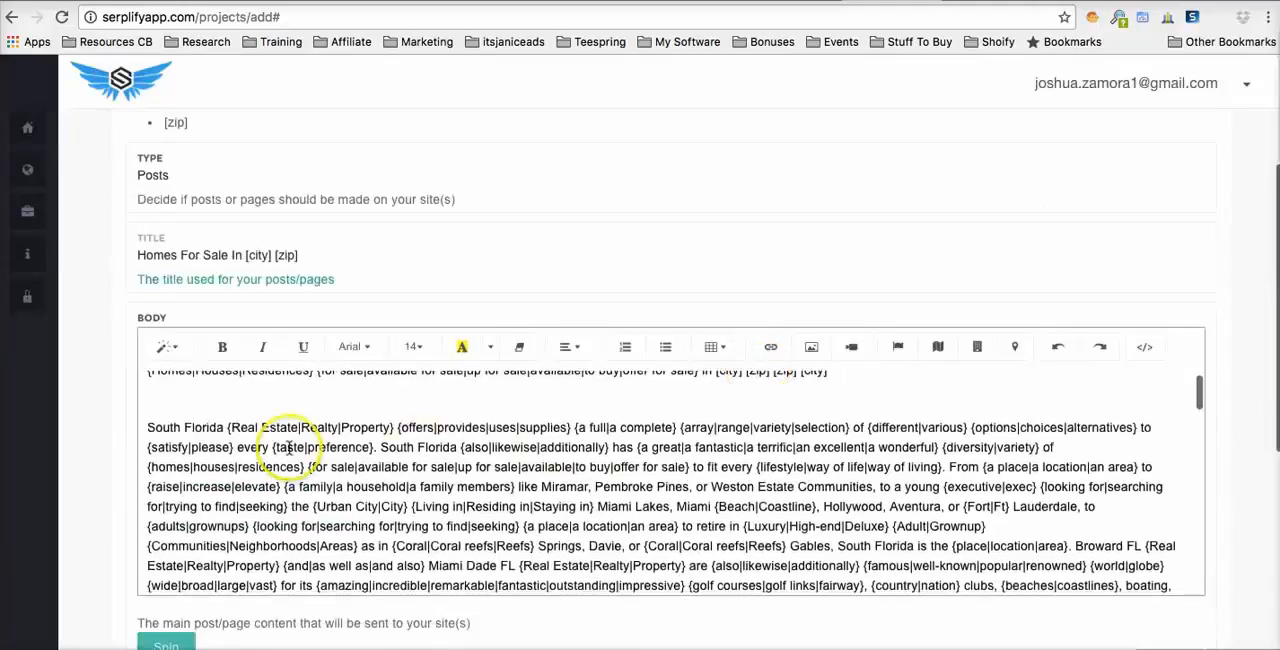
# - Open the post's Dynamic Images and search the image library for house
pyautogui.scroll(-3, 29, 420)
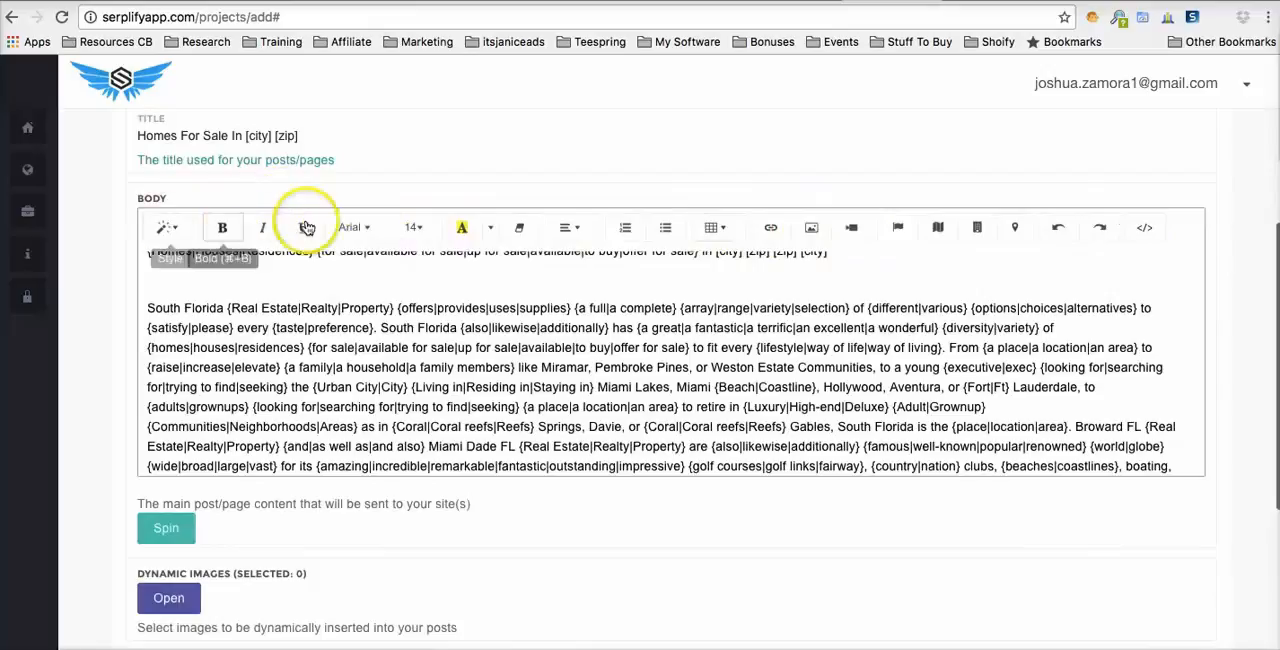
pyautogui.scroll(-5, 94, 284)
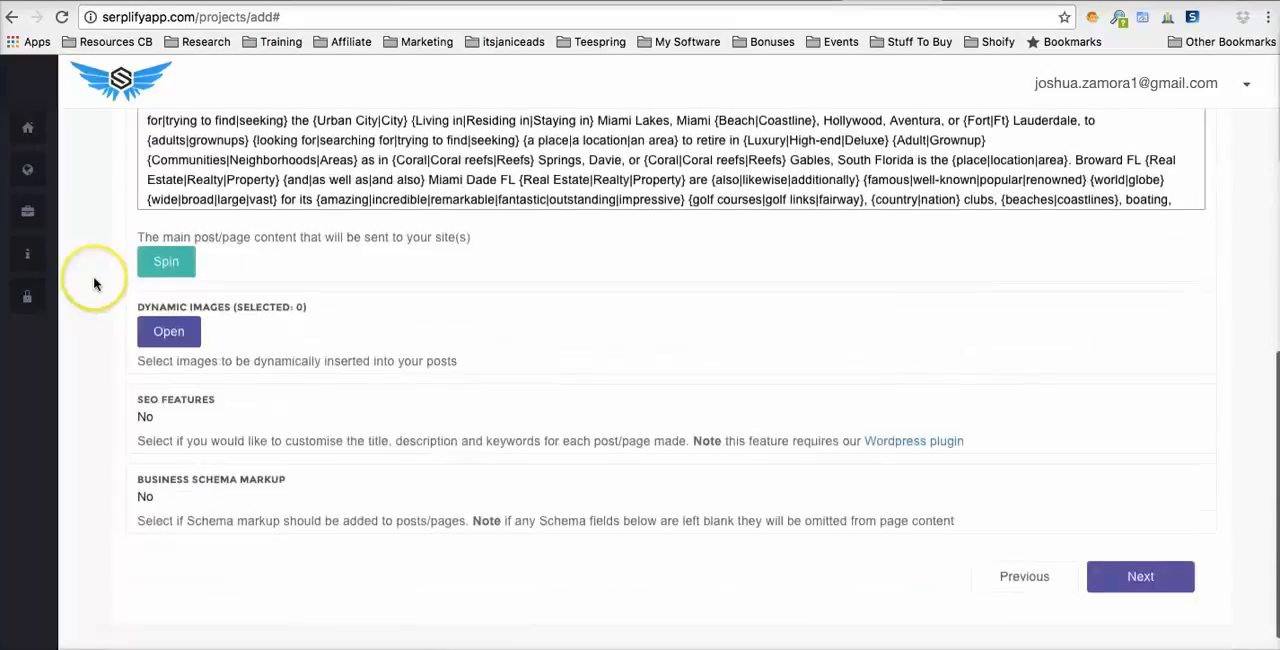
pyautogui.click(168, 333)
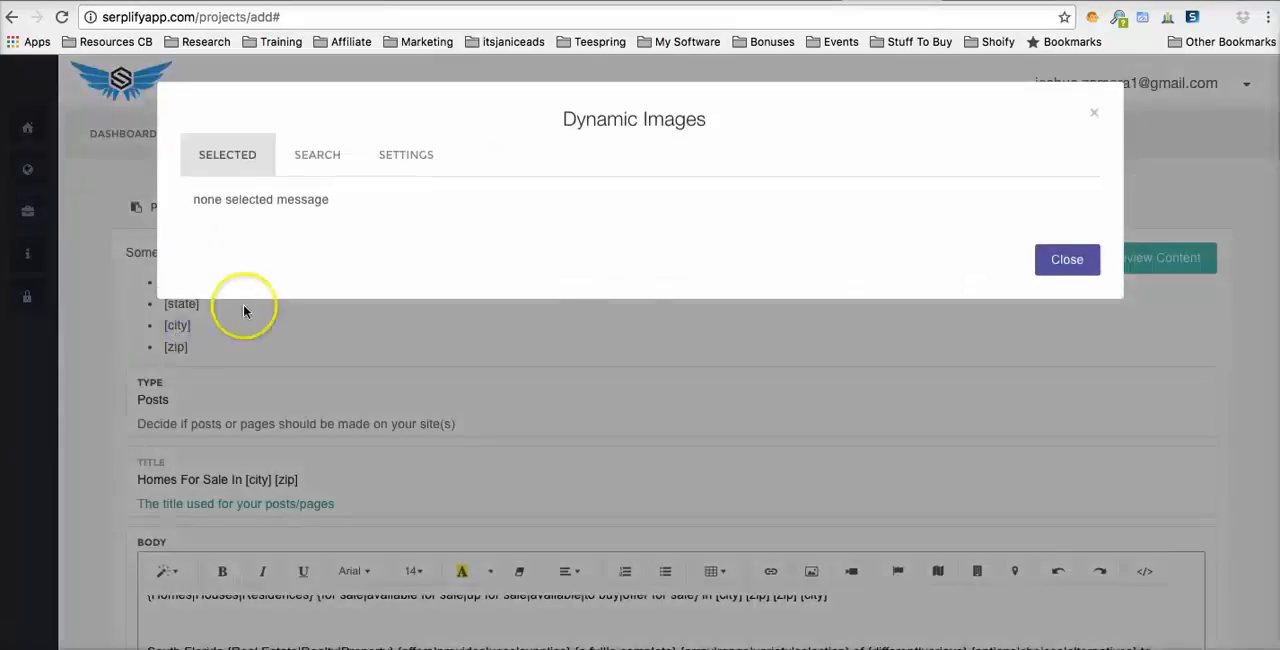
pyautogui.click(332, 163)
pyautogui.click(328, 223)
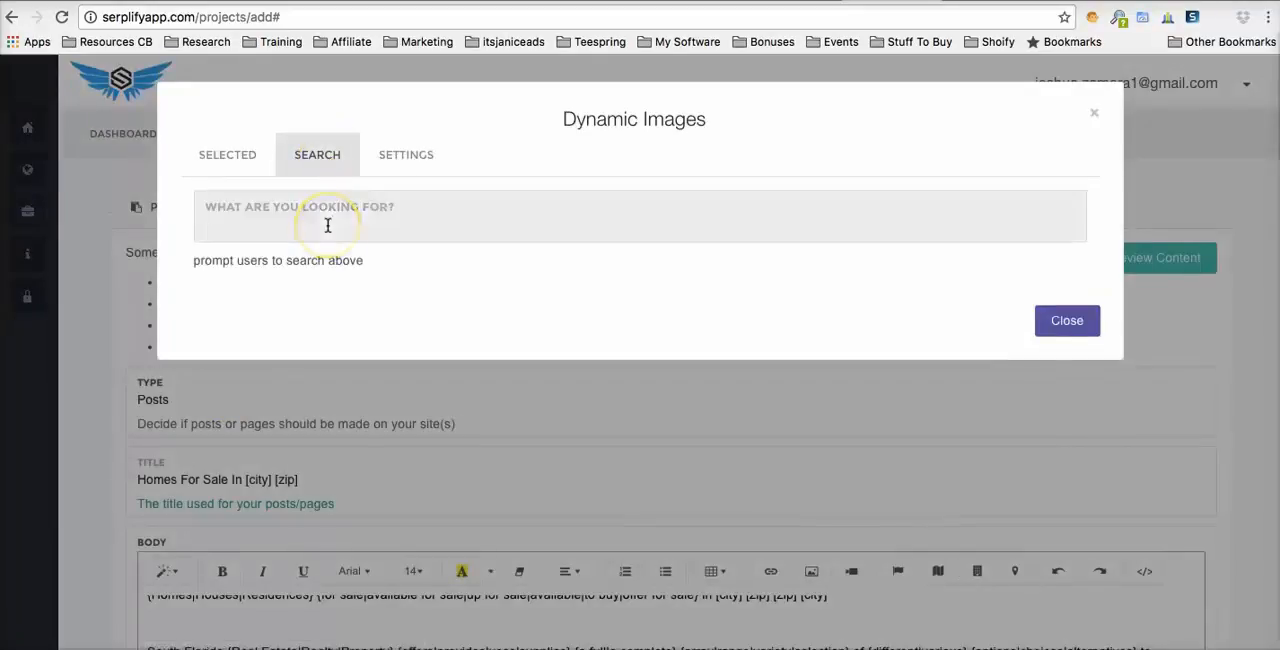
pyautogui.write('house')
pyautogui.click(329, 250)
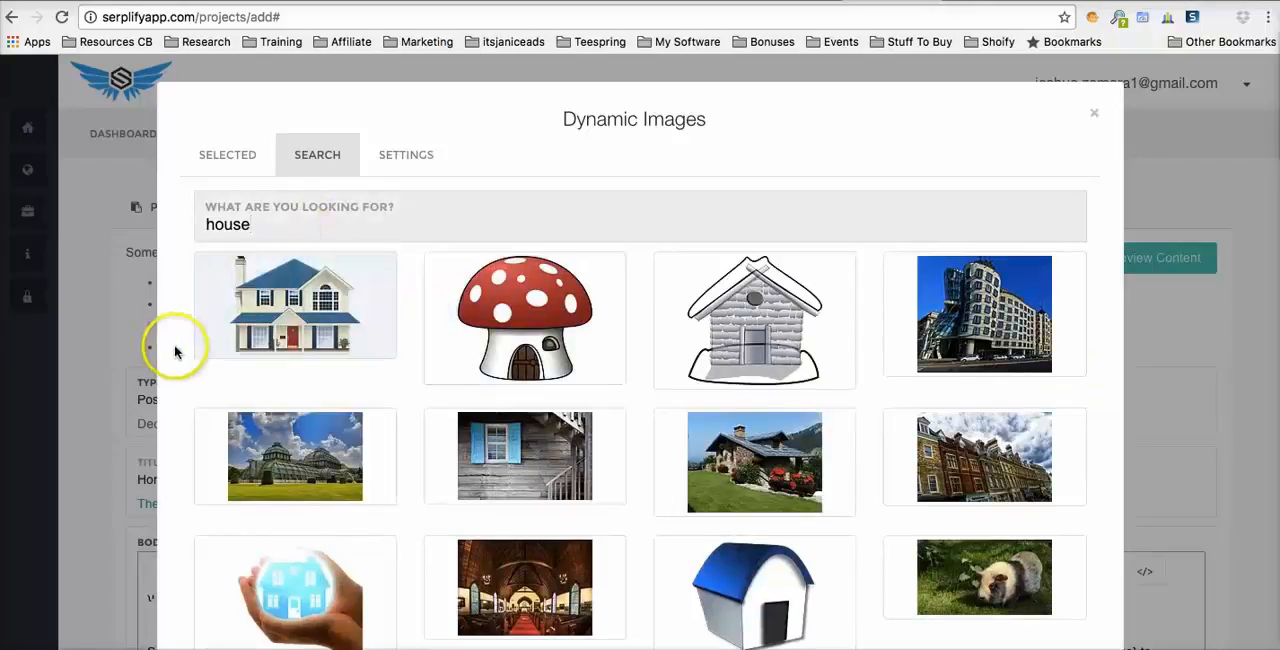
# - Select five images: the blue-roofed two-storey house, stone house with red flowers, brick townhouse row, church interior and golden sunset
pyautogui.scroll(-1, 171, 349)
pyautogui.moveTo(320, 274)
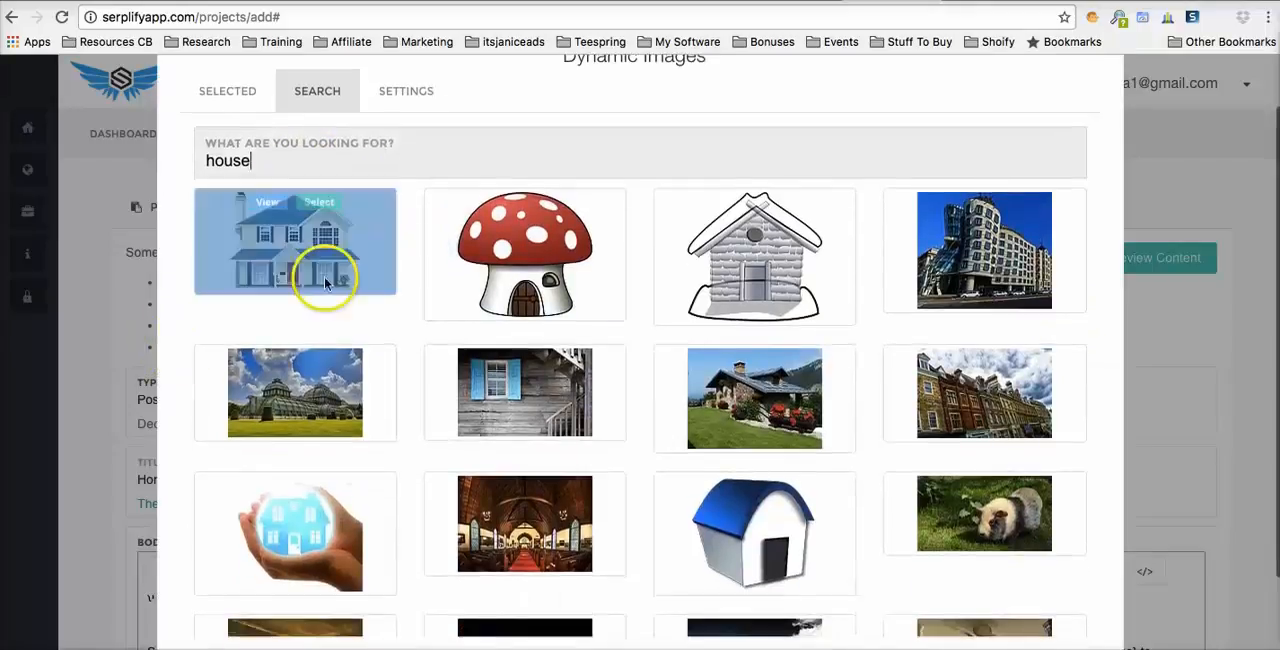
pyautogui.click(333, 205)
pyautogui.scroll(-1, 480, 250)
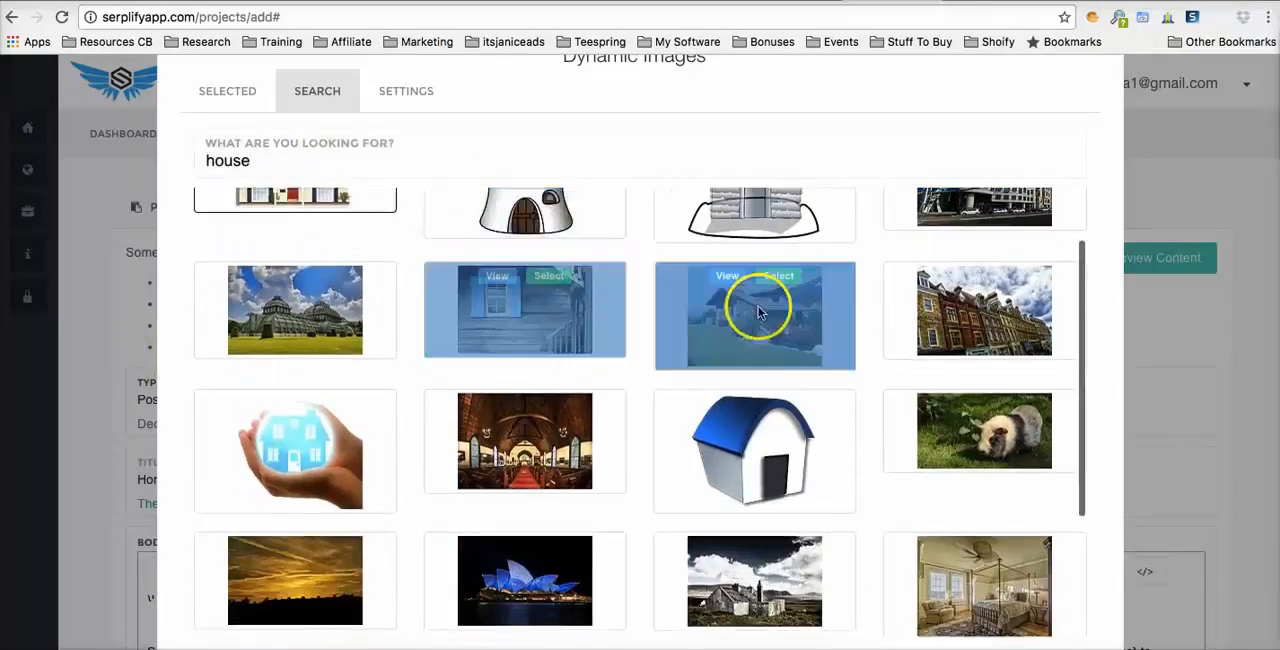
pyautogui.click(789, 290)
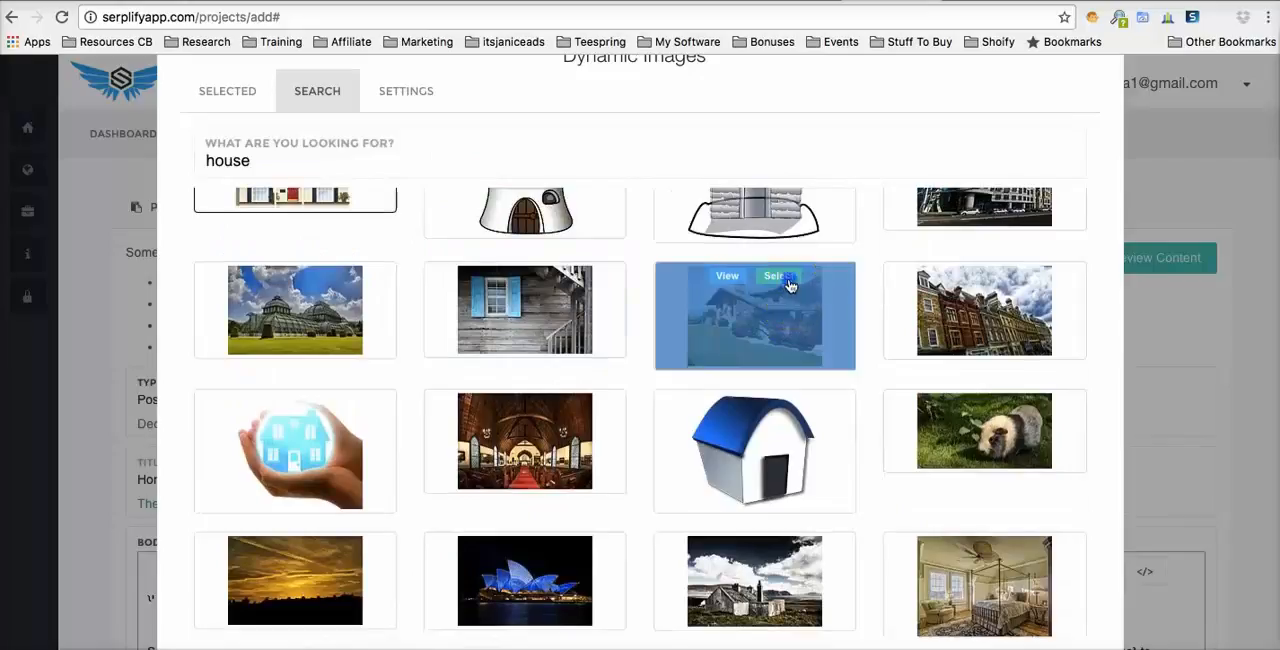
pyautogui.click(1006, 280)
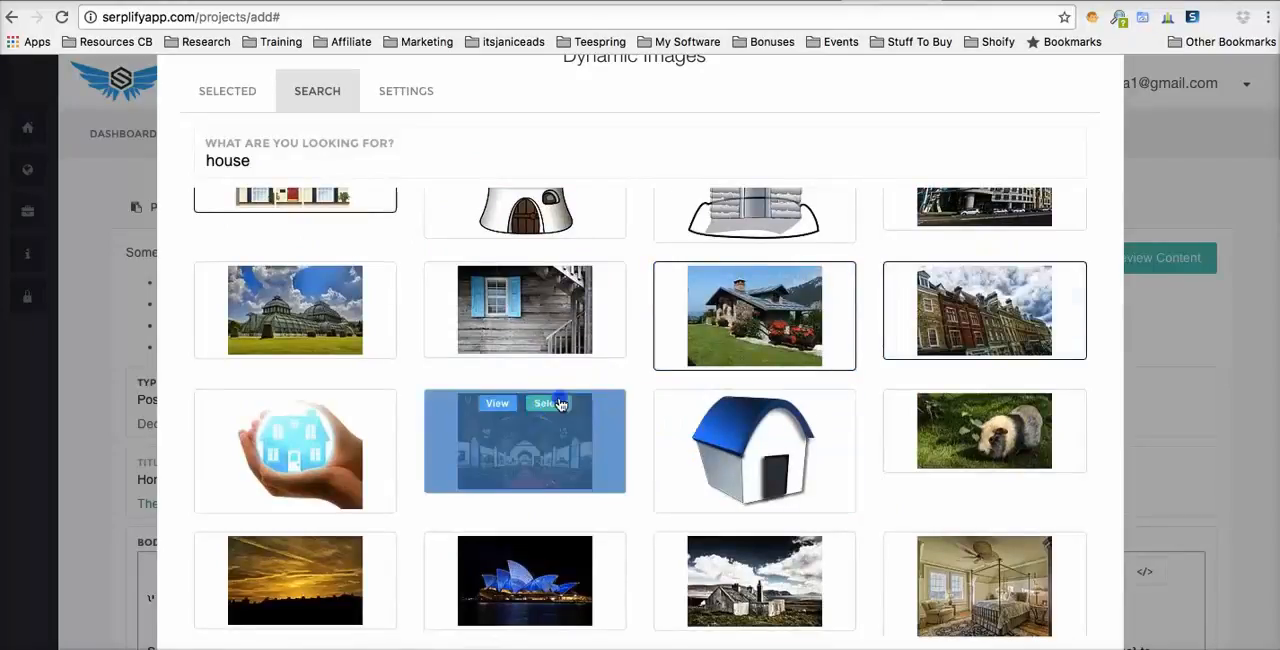
pyautogui.click(560, 403)
pyautogui.scroll(-2, 343, 386)
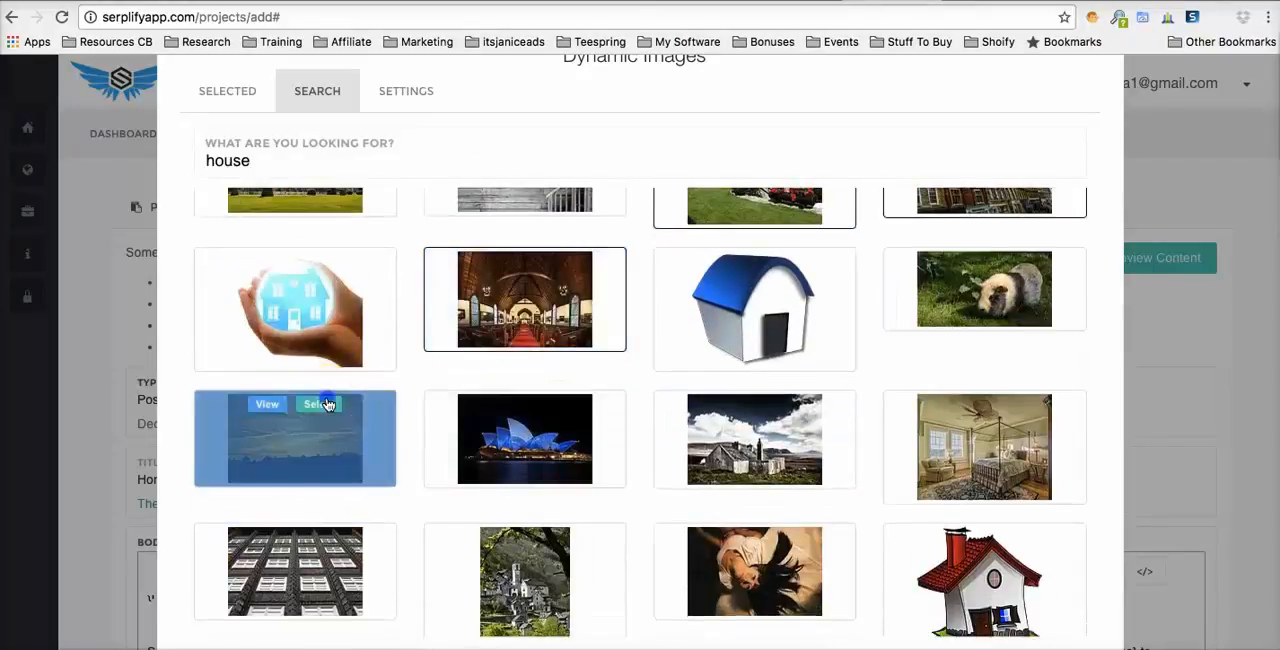
pyautogui.click(320, 404)
pyautogui.scroll(2, 470, 360)
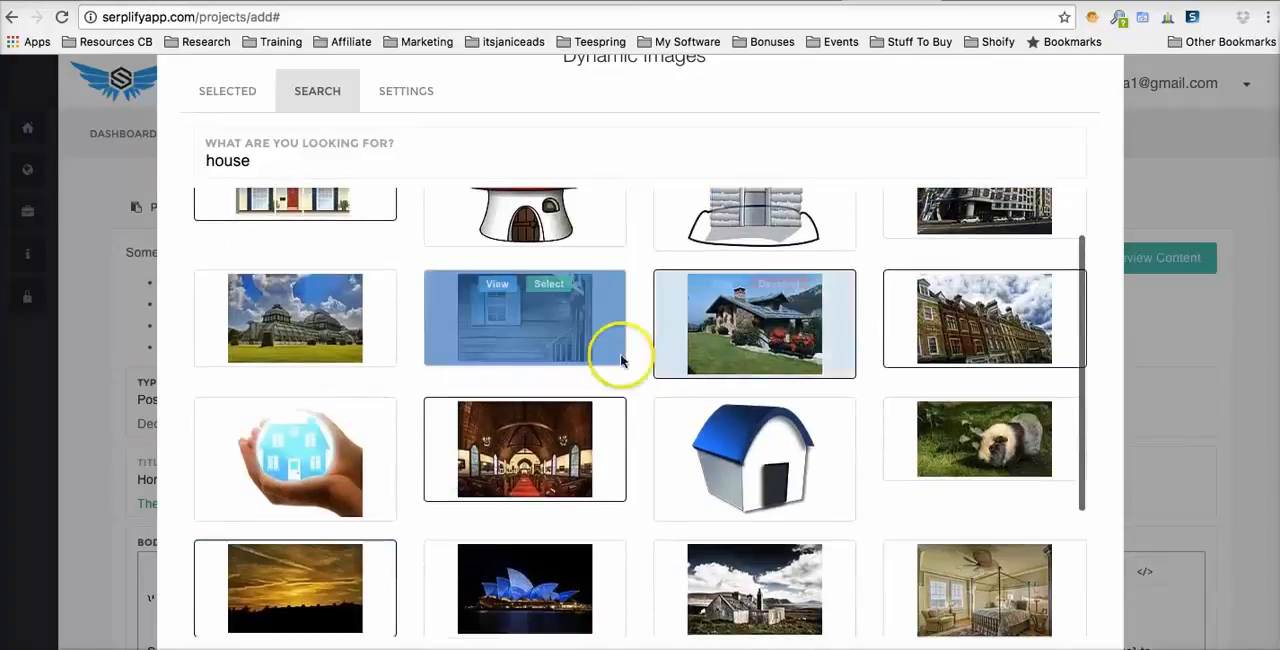
pyautogui.scroll(-5, 623, 351)
pyautogui.scroll(3, 623, 351)
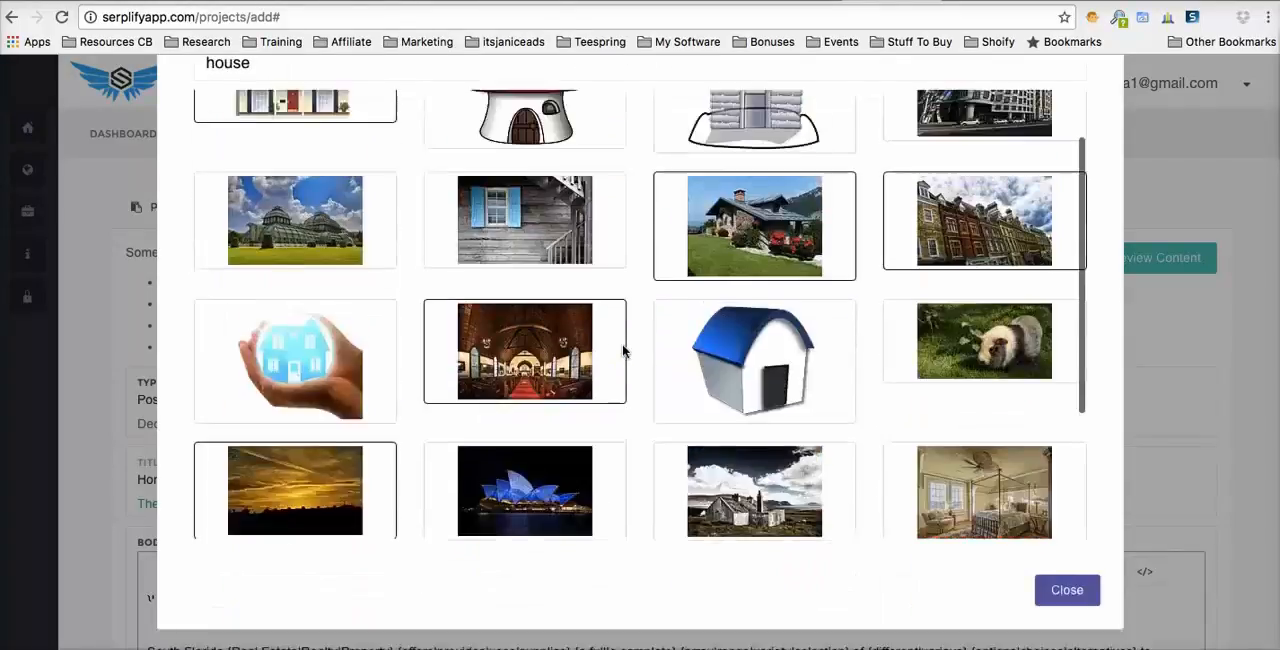
# - Set the dynamic images to a minimum of 2 and a maximum of 6 per post, and close the image dialog
pyautogui.scroll(3, 623, 351)
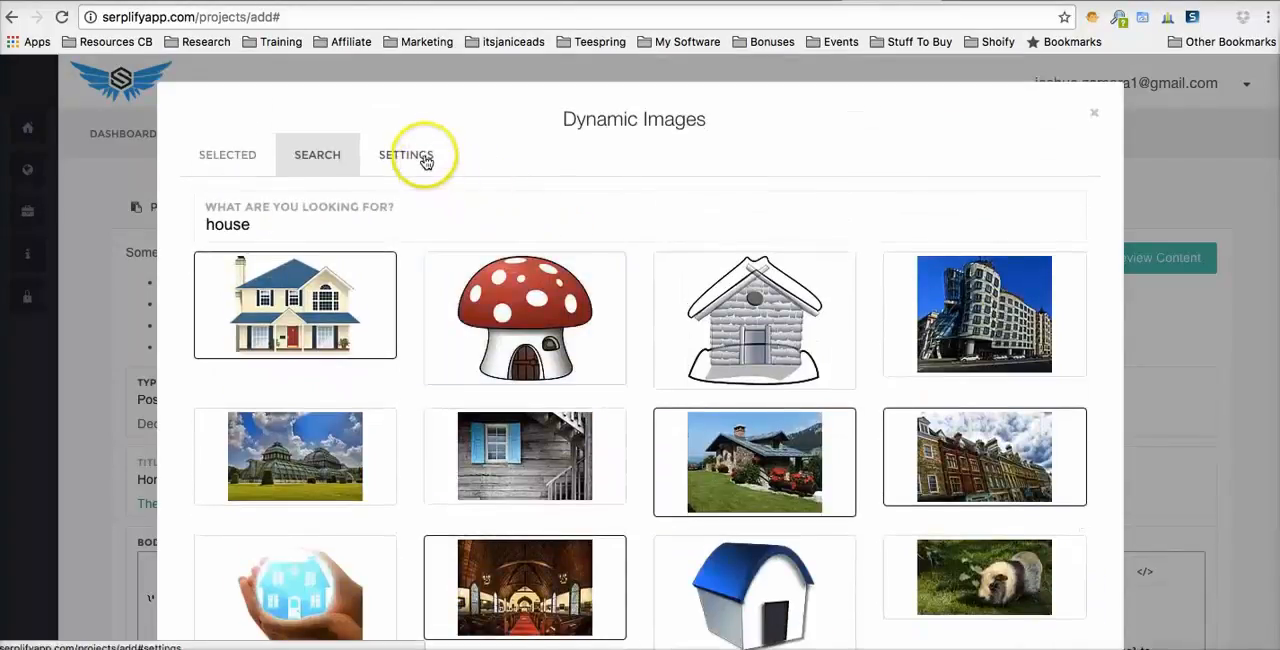
pyautogui.click(425, 160)
pyautogui.click(424, 231)
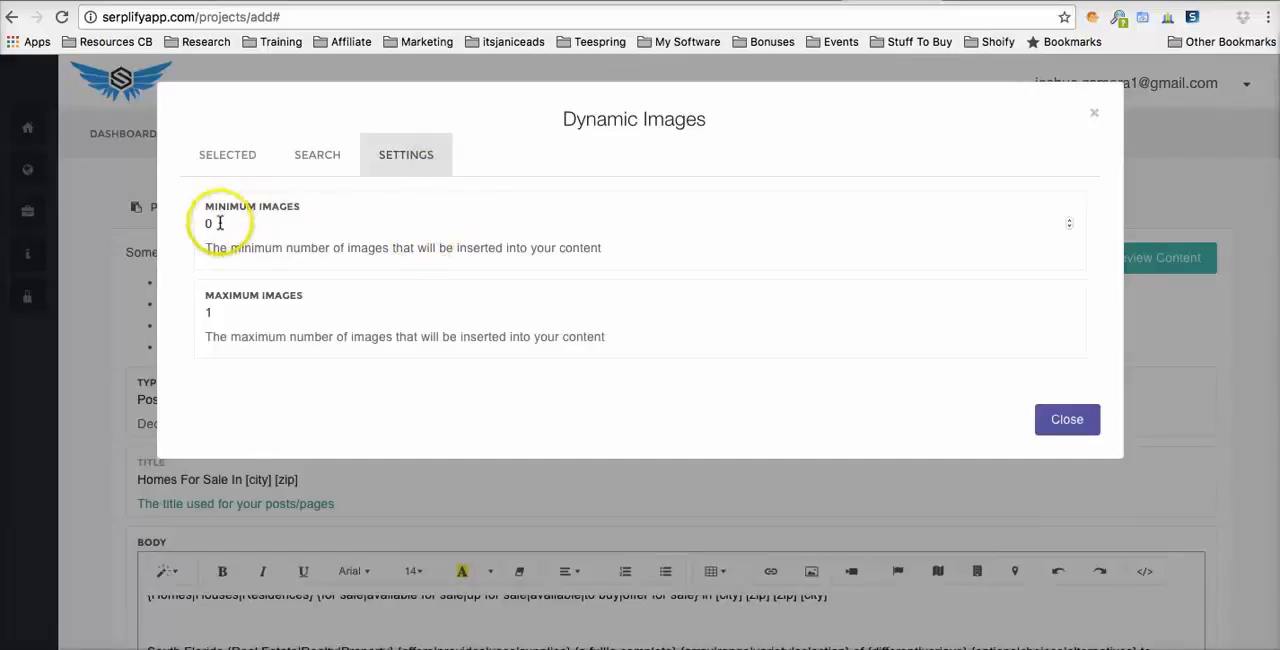
pyautogui.click(219, 223)
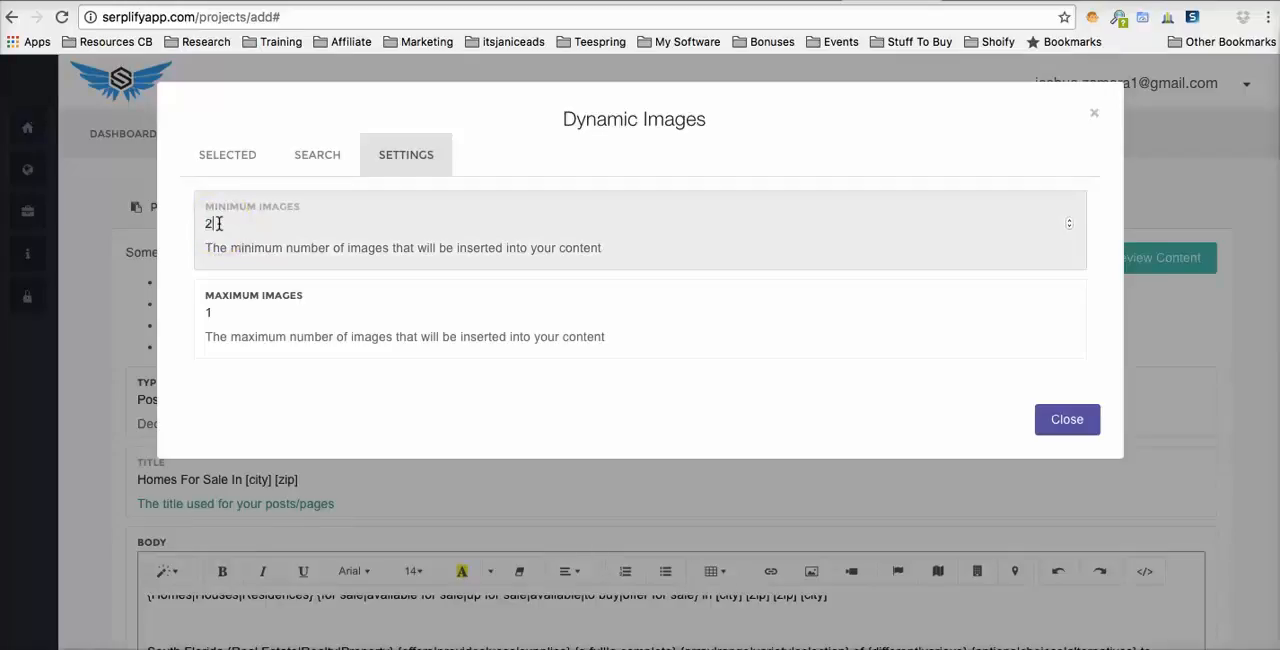
pyautogui.click(230, 318)
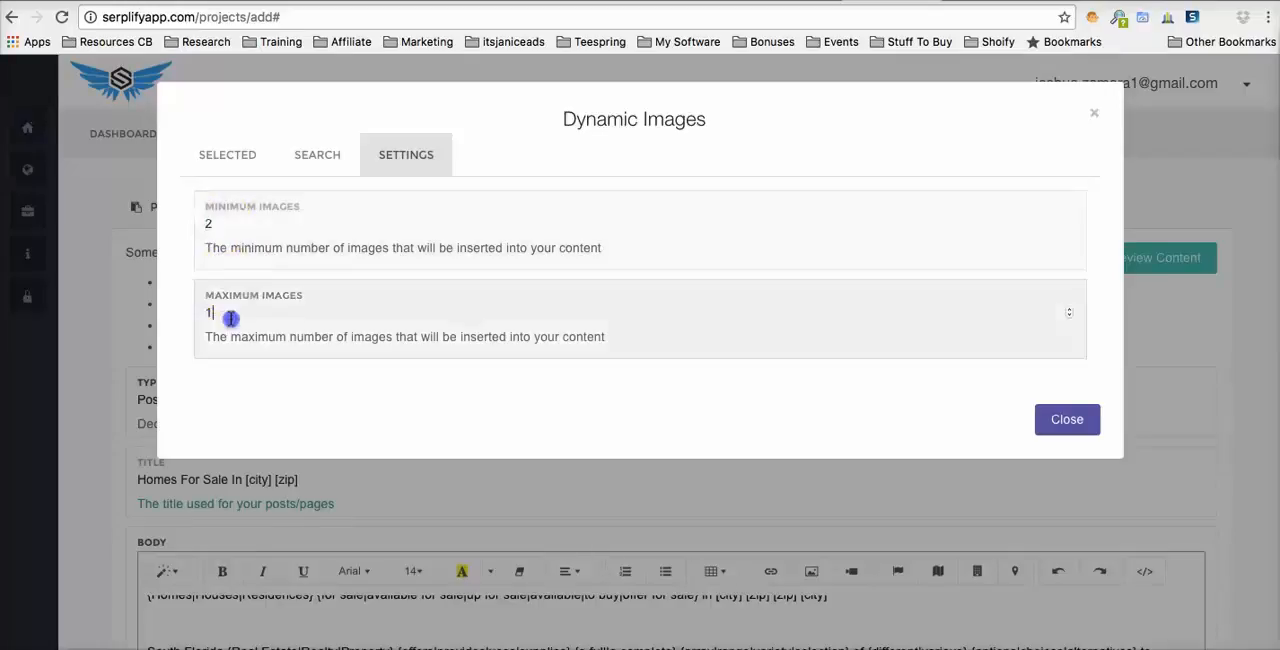
pyautogui.press('BackSpace')
pyautogui.write('6')
pyautogui.click(260, 386)
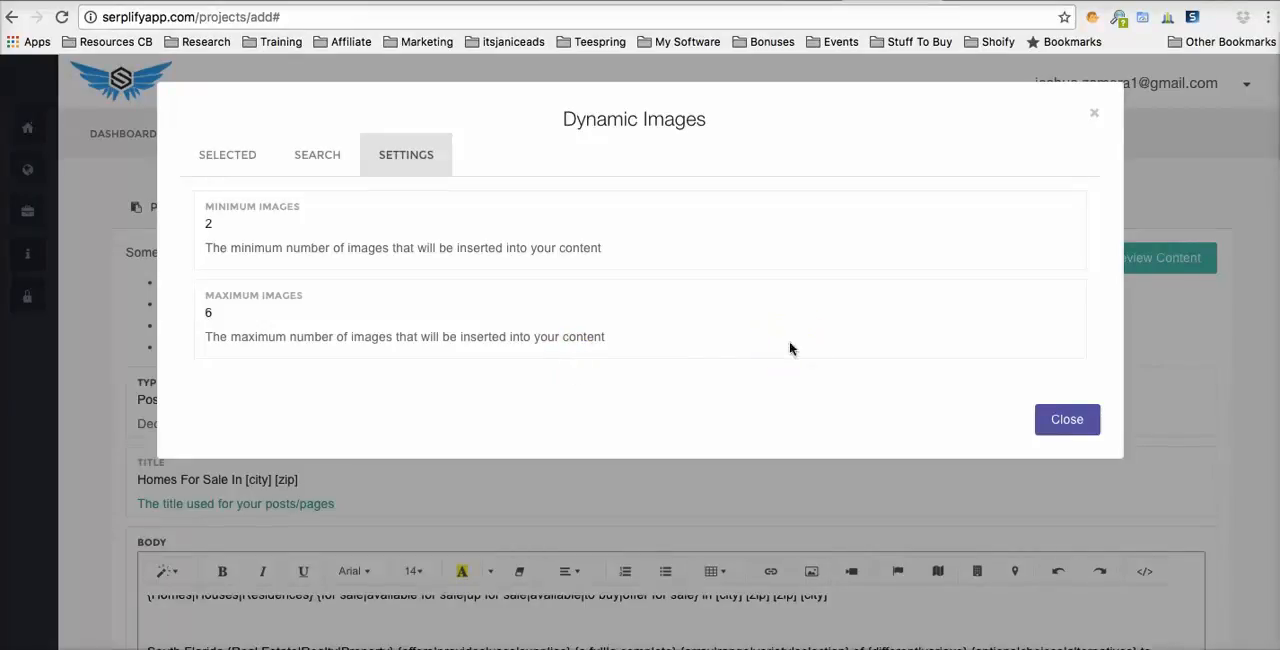
pyautogui.click(1068, 420)
# - Set SEO Features to Yes for the posts
pyautogui.scroll(-5, 640, 330)
pyautogui.moveTo(82, 433)
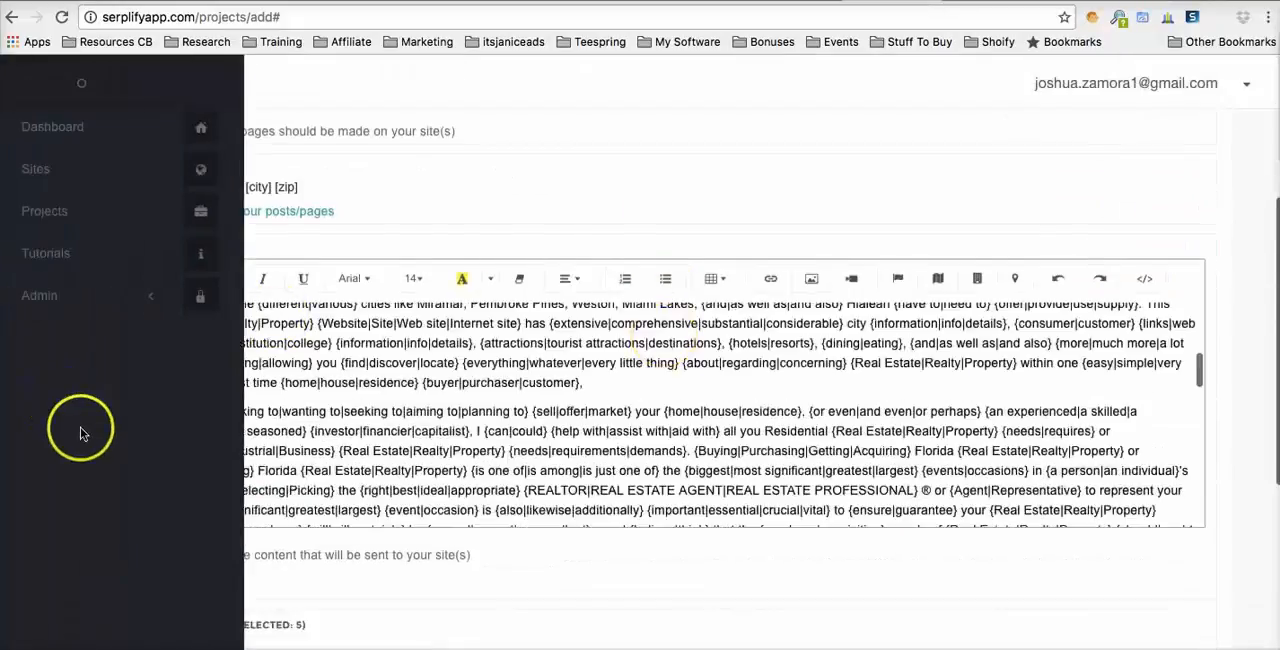
pyautogui.scroll(-3, 125, 365)
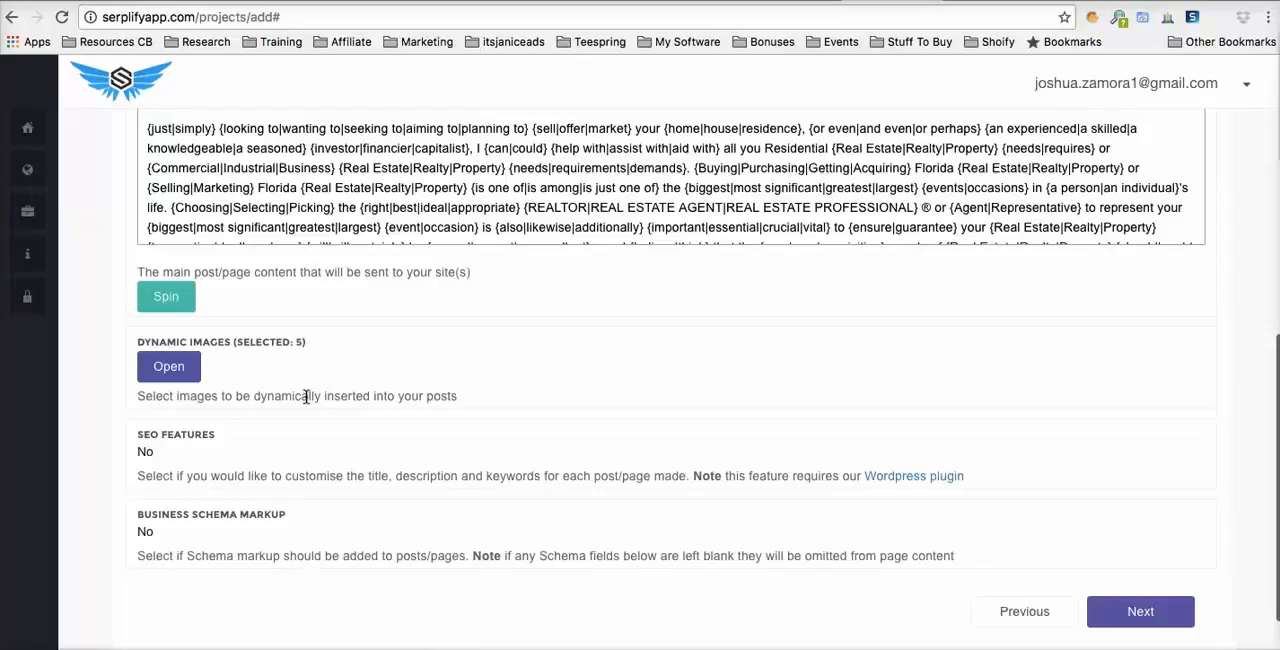
pyautogui.scroll(-2, 349, 403)
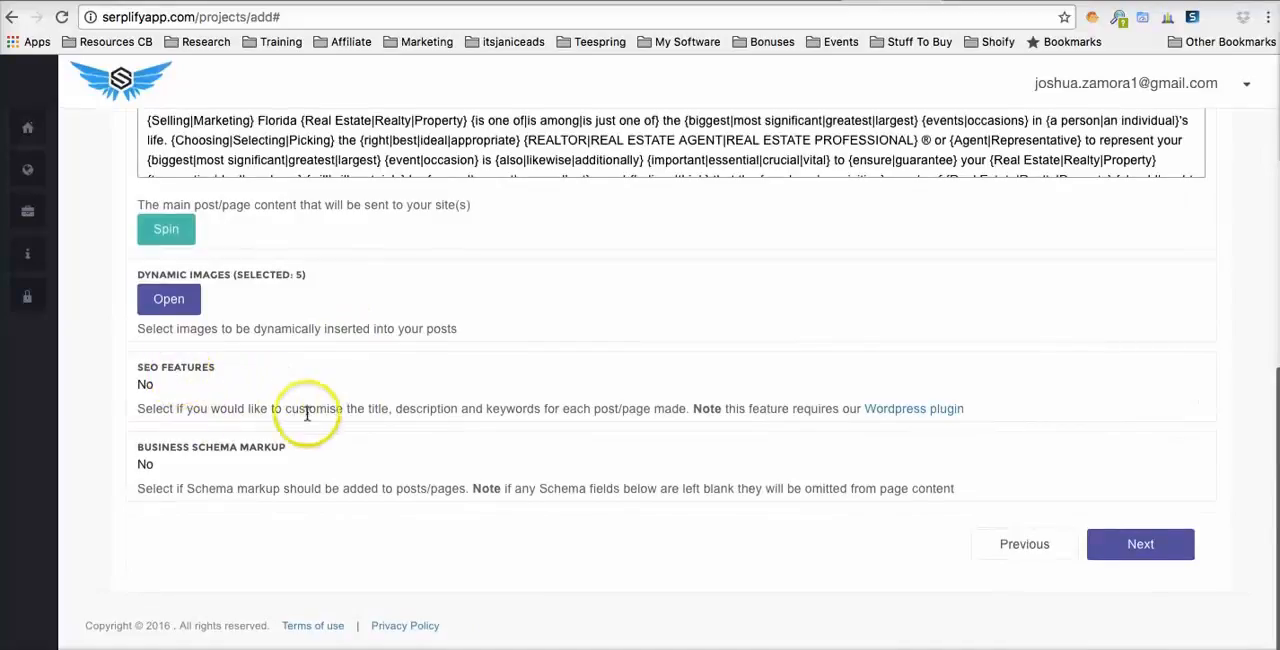
pyautogui.click(165, 384)
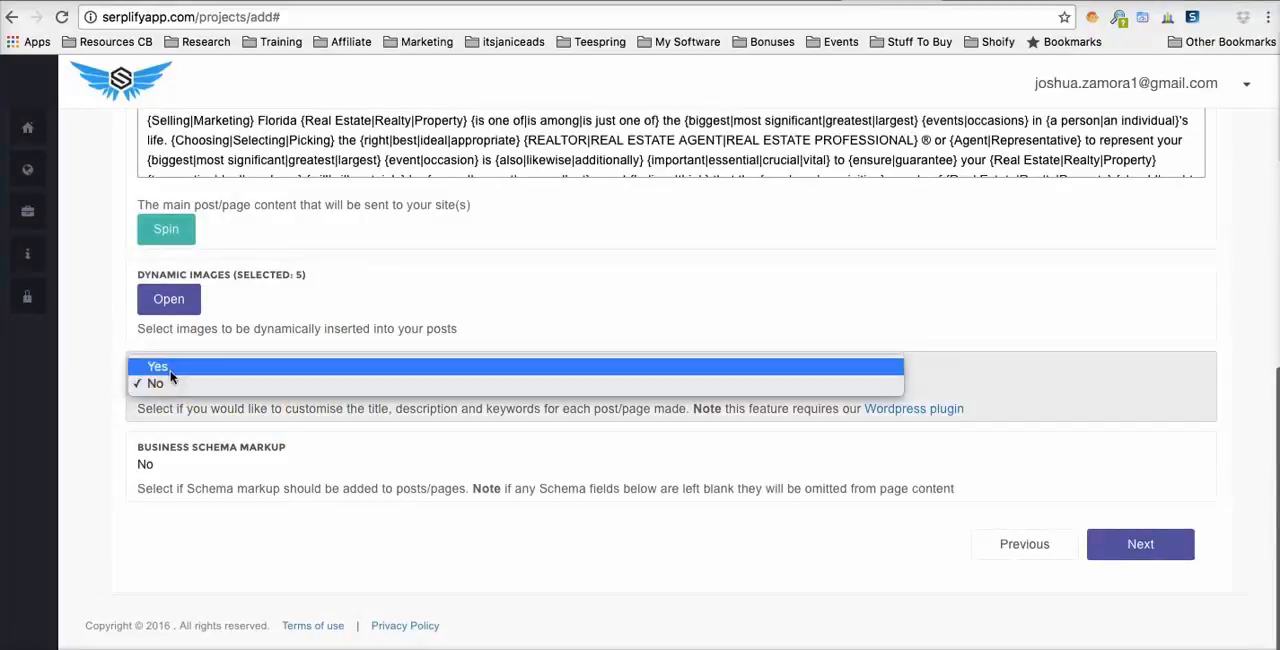
pyautogui.click(165, 368)
# - Look over the SEO fields, set Business Schema Markup to Yes and view its business detail fields
pyautogui.scroll(-3, 261, 386)
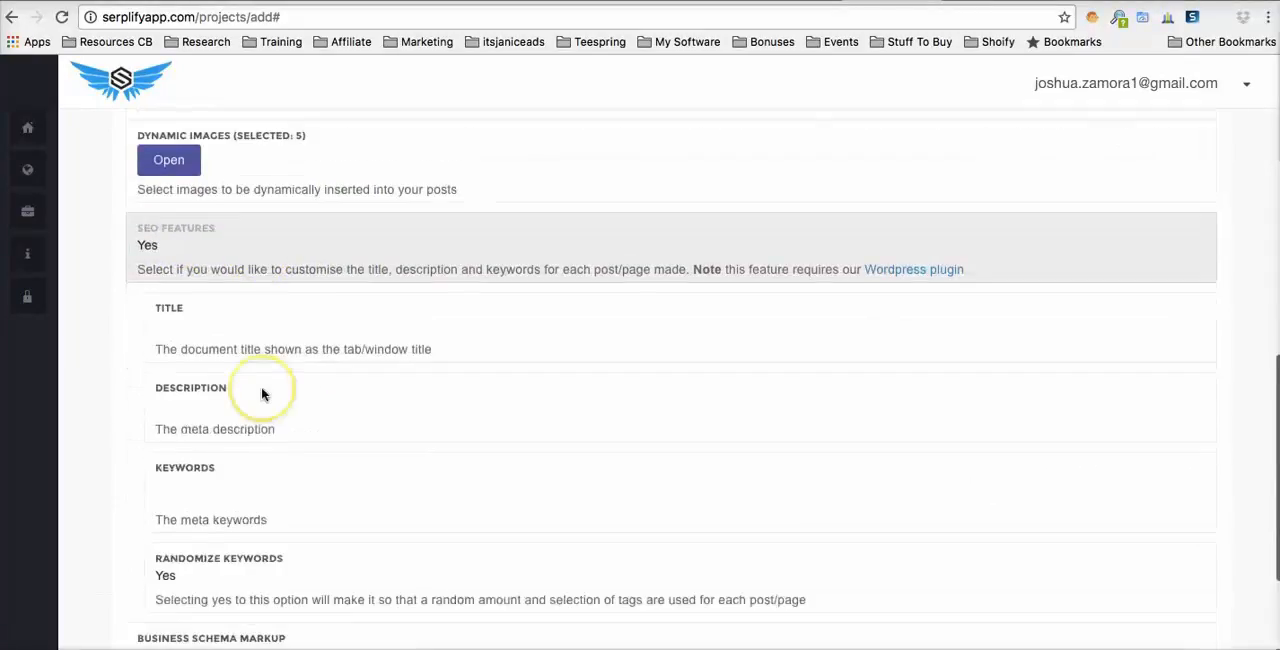
pyautogui.scroll(-2, 240, 414)
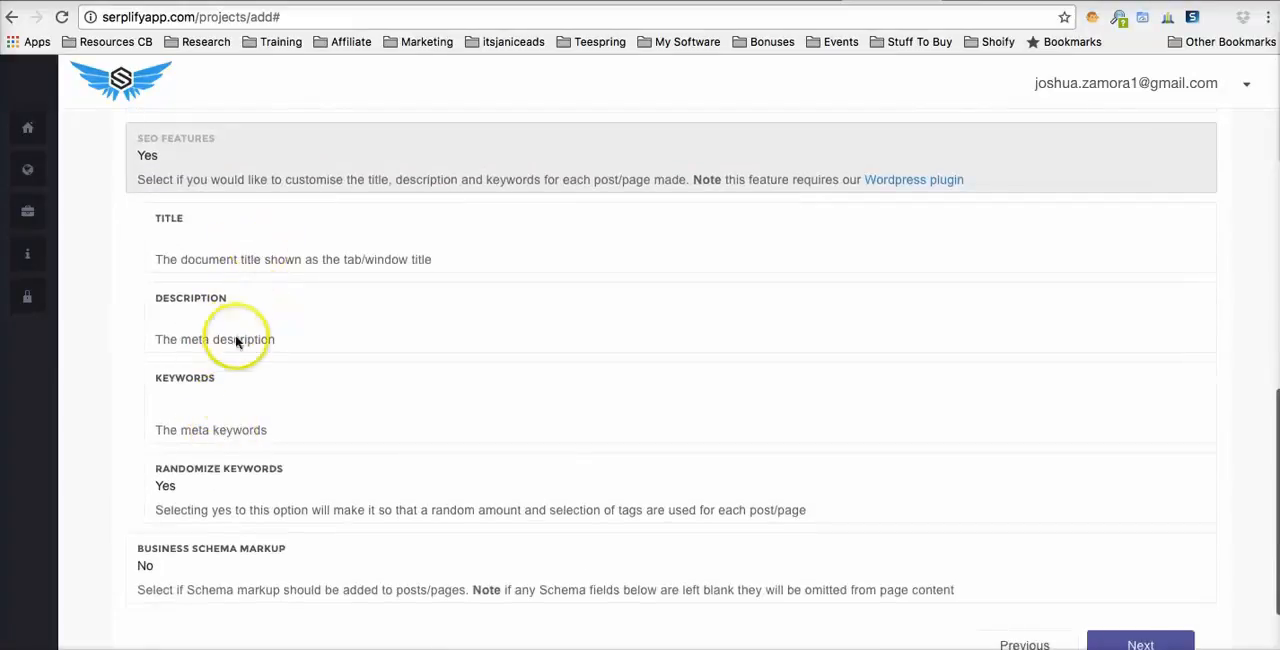
pyautogui.scroll(-1, 300, 402)
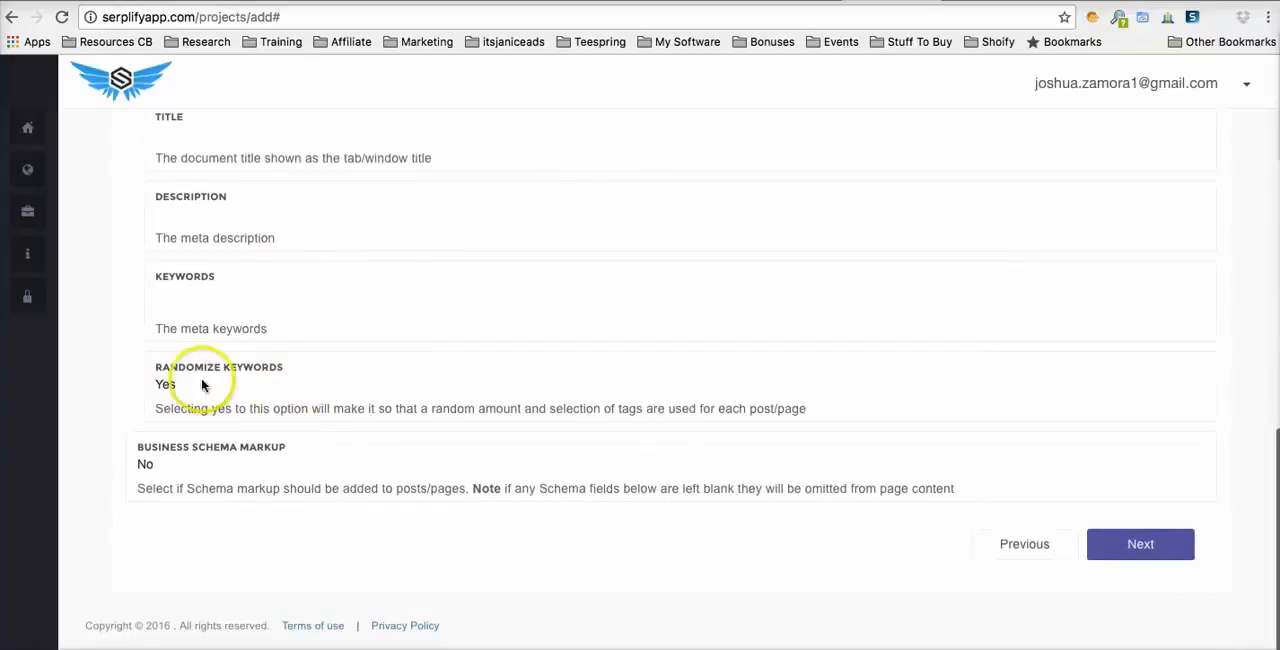
pyautogui.click(170, 464)
pyautogui.click(89, 421)
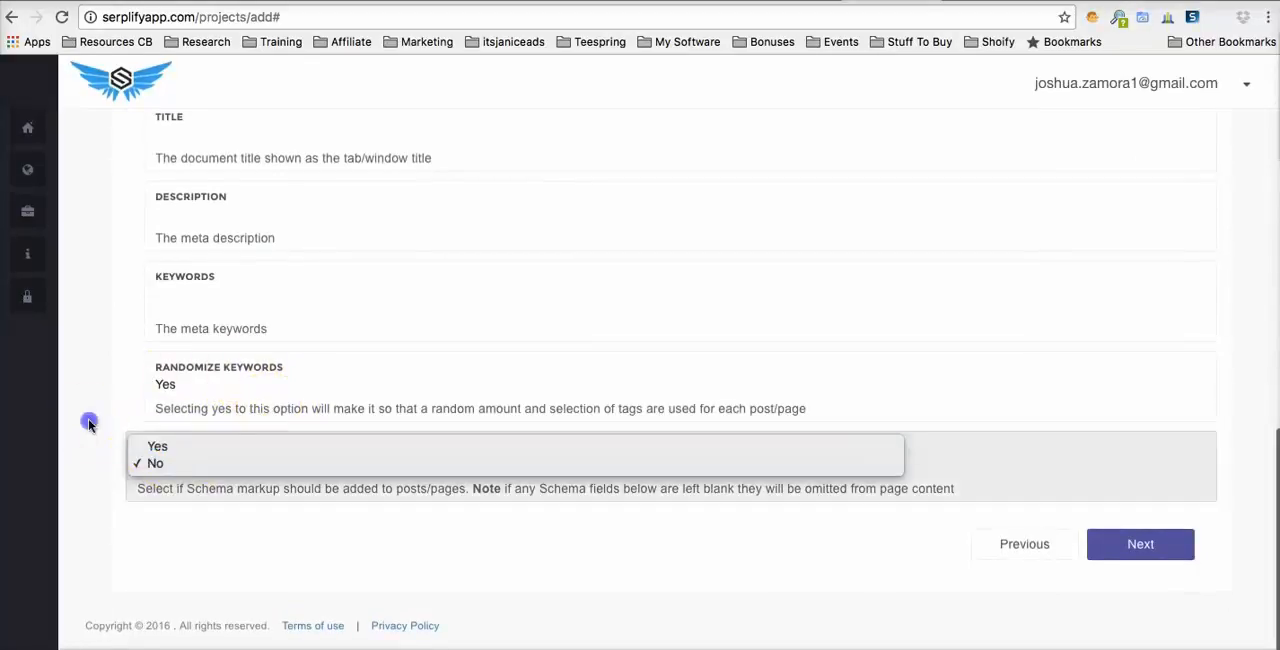
pyautogui.click(167, 467)
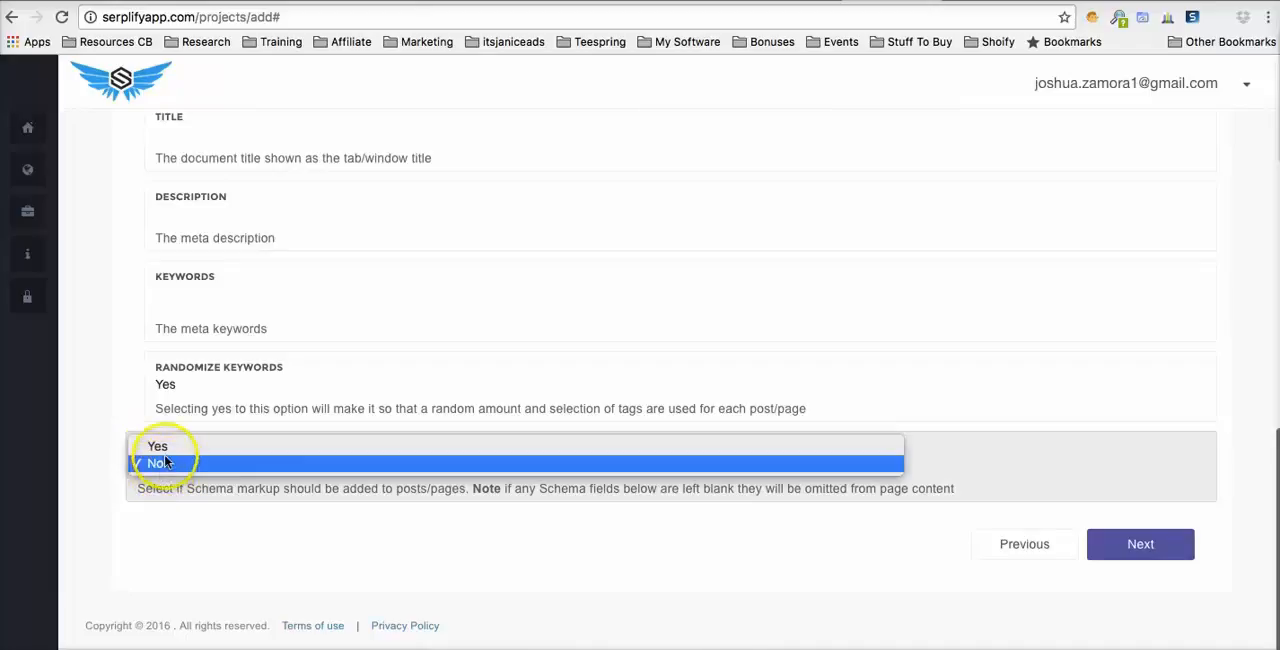
pyautogui.click(120, 455)
pyautogui.scroll(-3, 120, 450)
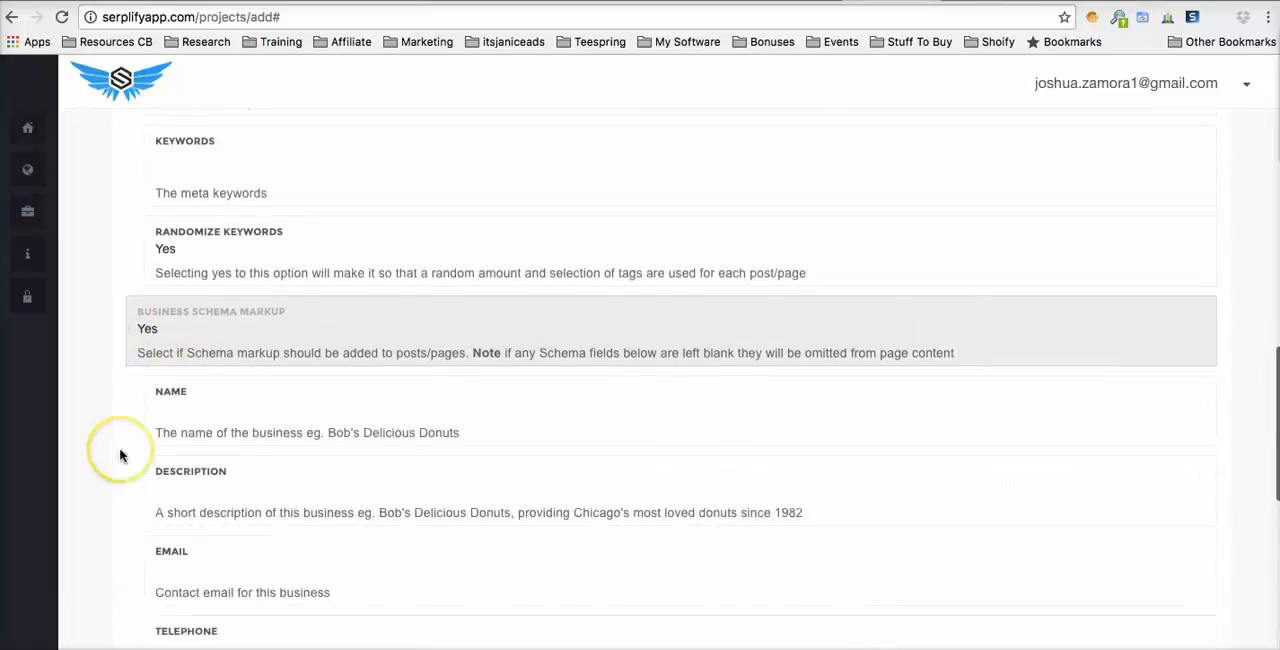
pyautogui.scroll(-3, 300, 314)
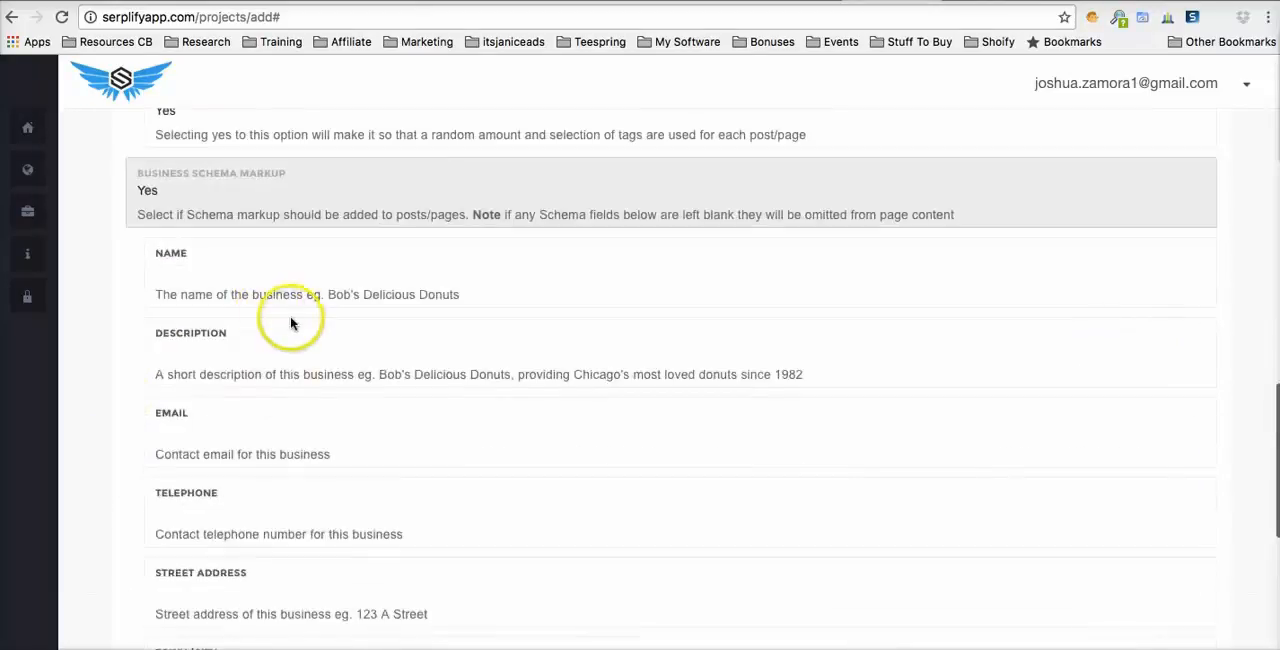
# - Look over the remaining business detail fields and set Business Schema Markup to No
pyautogui.scroll(-5, 292, 322)
pyautogui.scroll(-4, 291, 322)
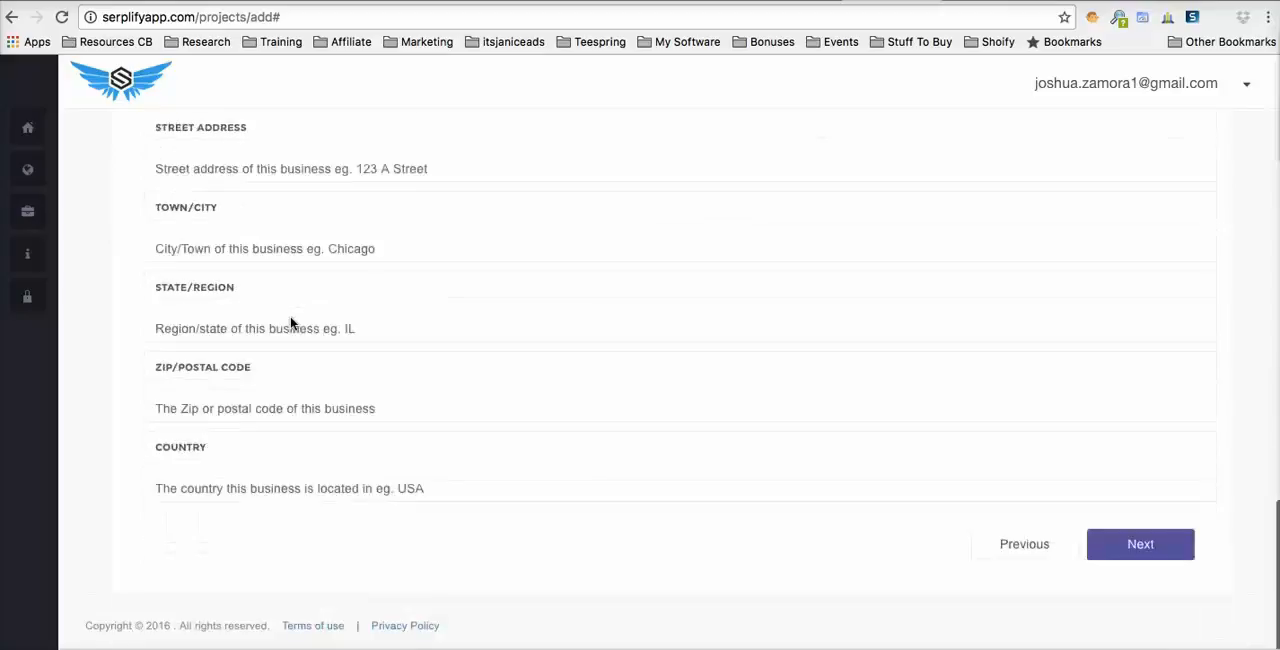
pyautogui.click(313, 375)
pyautogui.scroll(10, 335, 397)
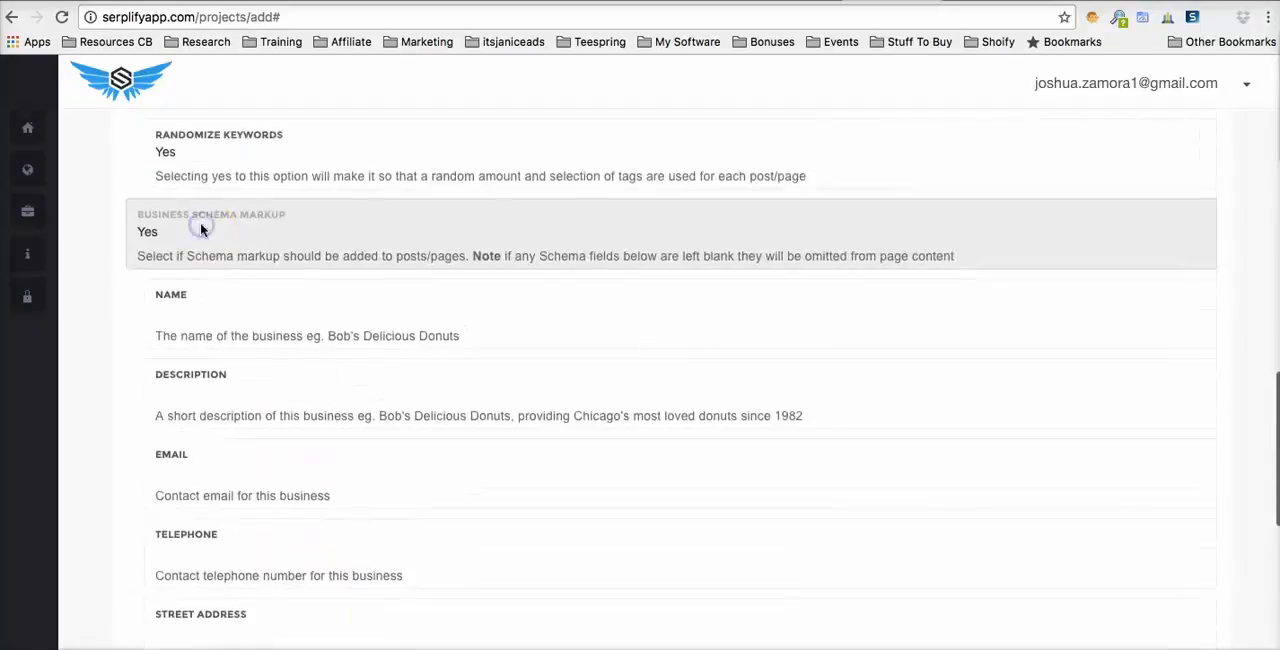
pyautogui.click(200, 231)
pyautogui.click(422, 299)
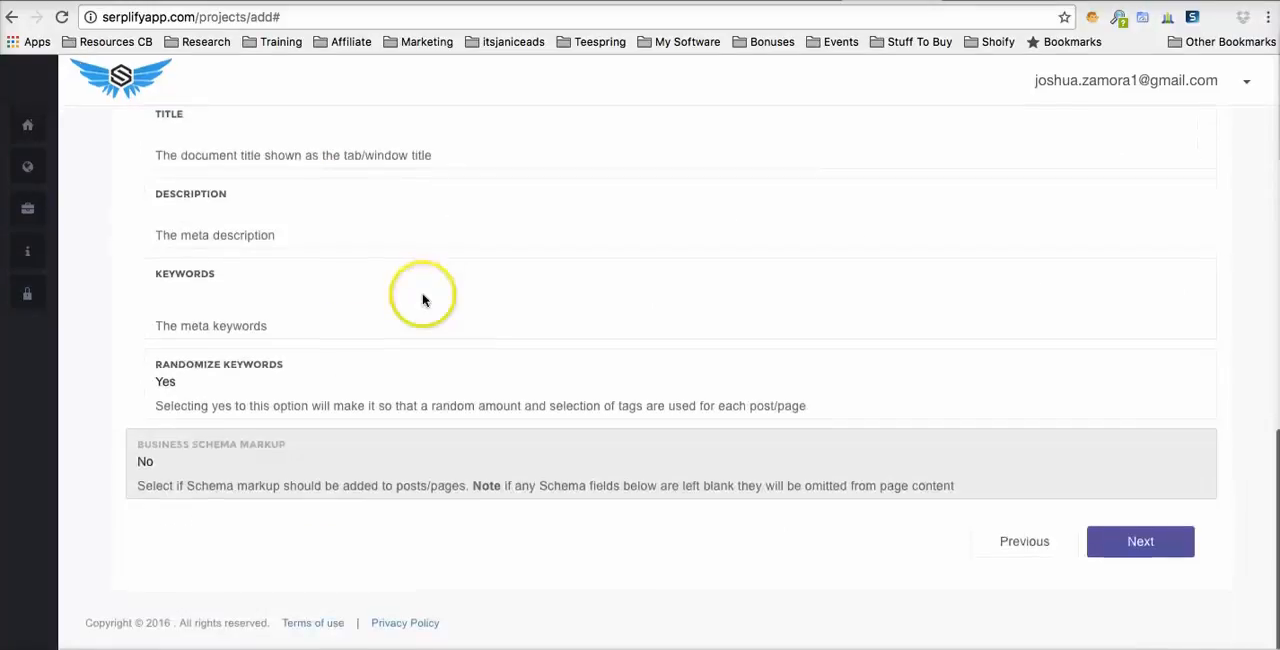
# - Finish the content settings and continue past syndication, leaving it disabled, to the posting schedule
pyautogui.click(1133, 528)
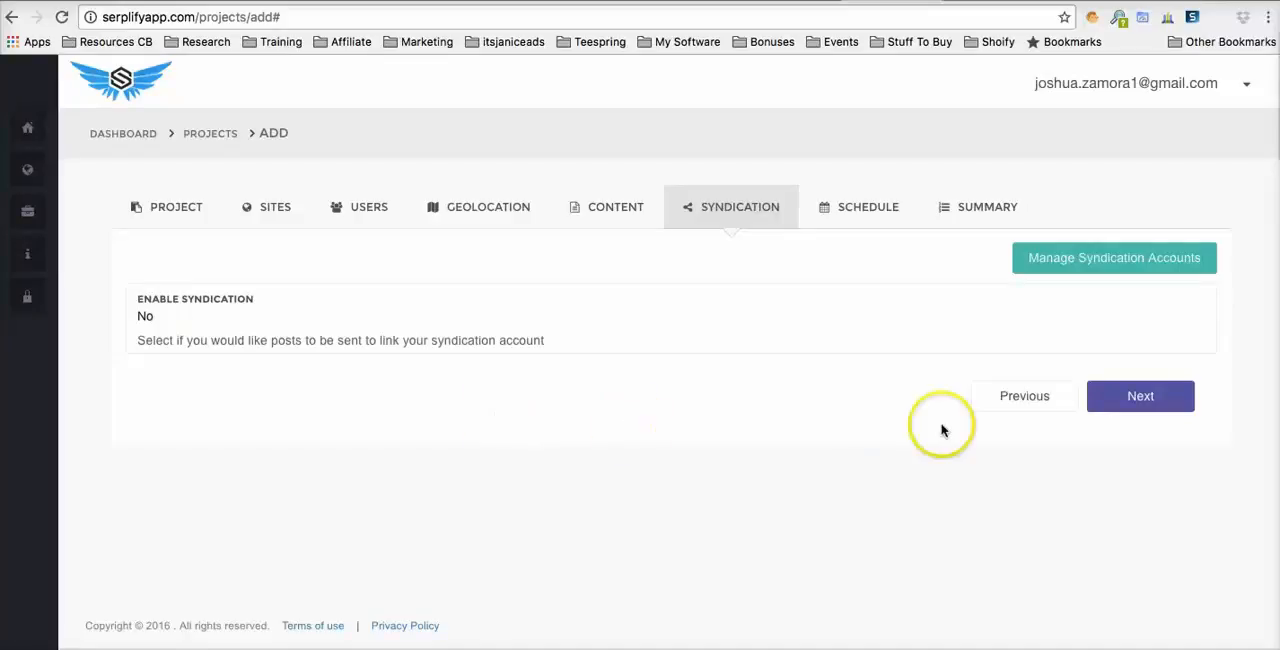
pyautogui.click(1132, 402)
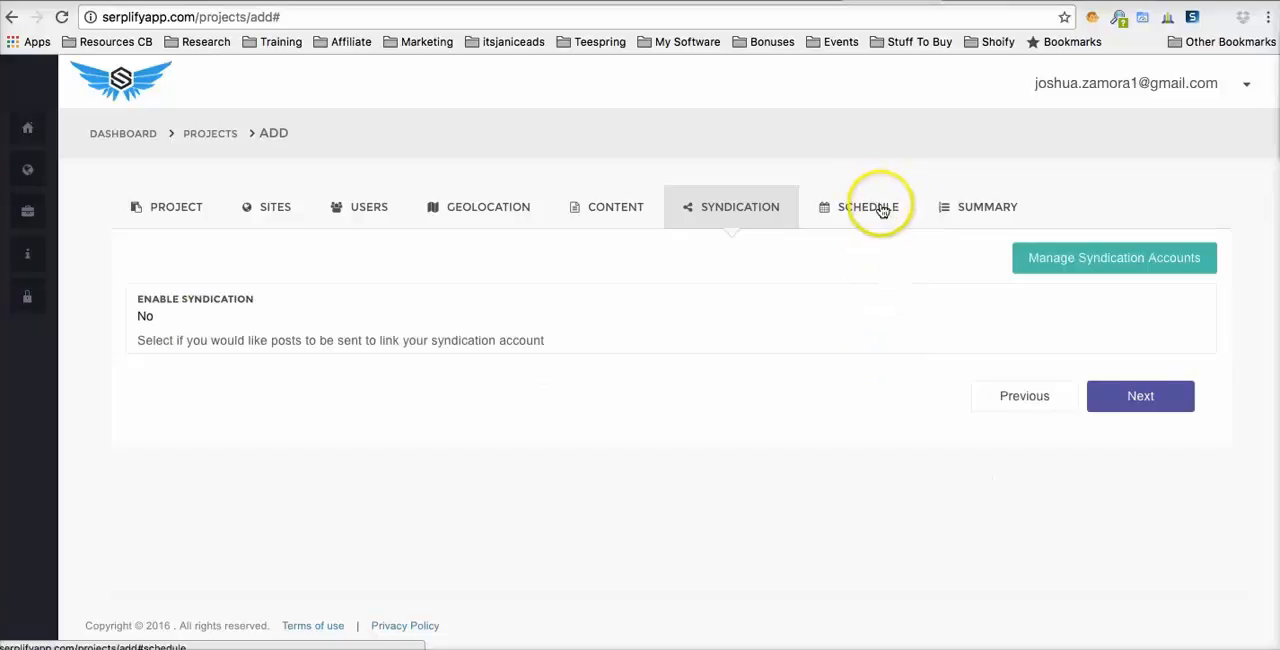
pyautogui.click(1146, 396)
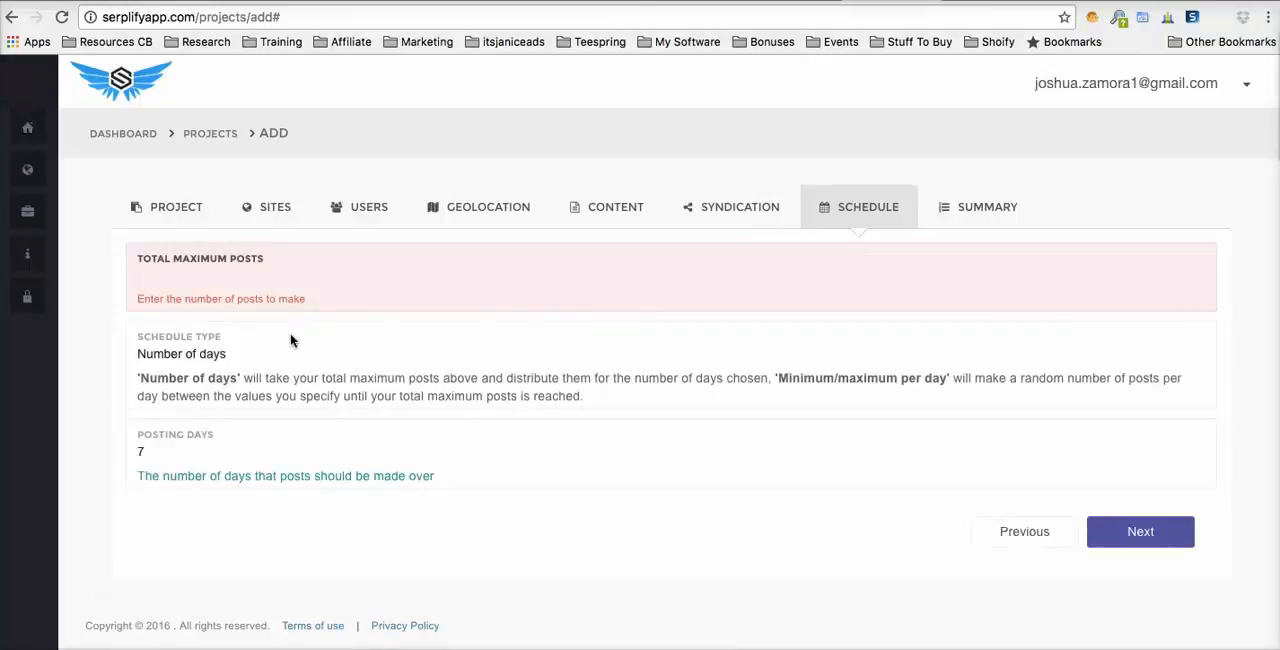
# - Set the total maximum posts to 50, keeping Number of days as the schedule type
pyautogui.click(185, 280)
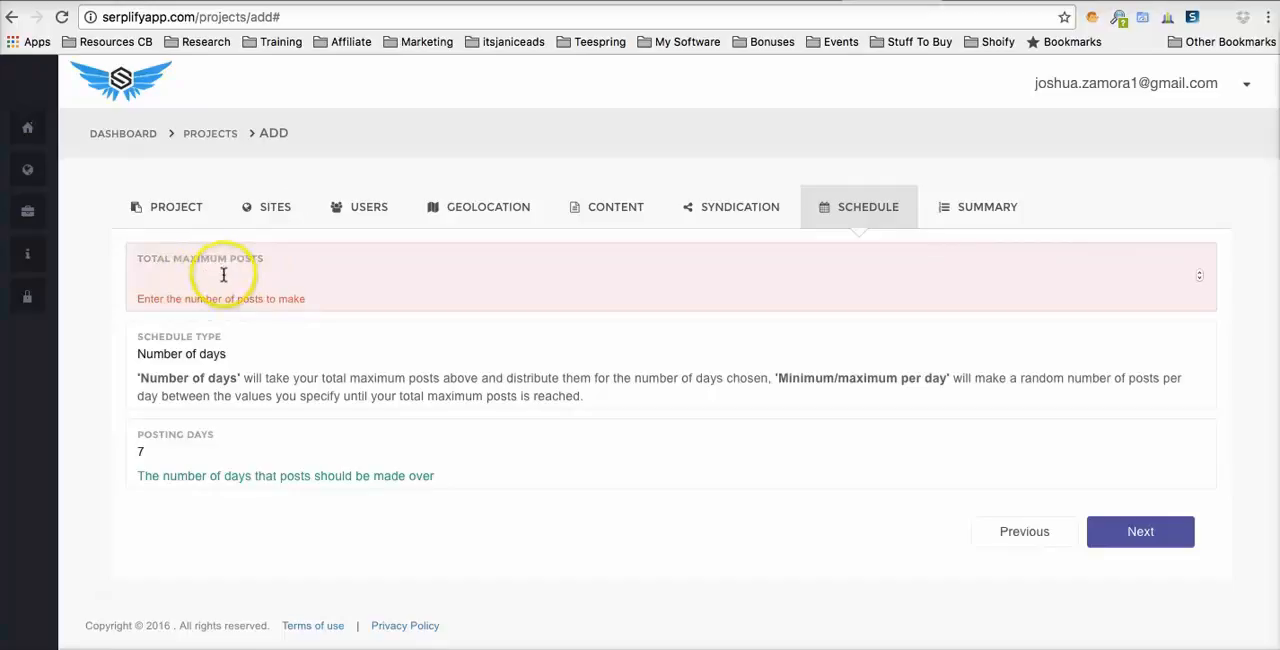
pyautogui.click(214, 358)
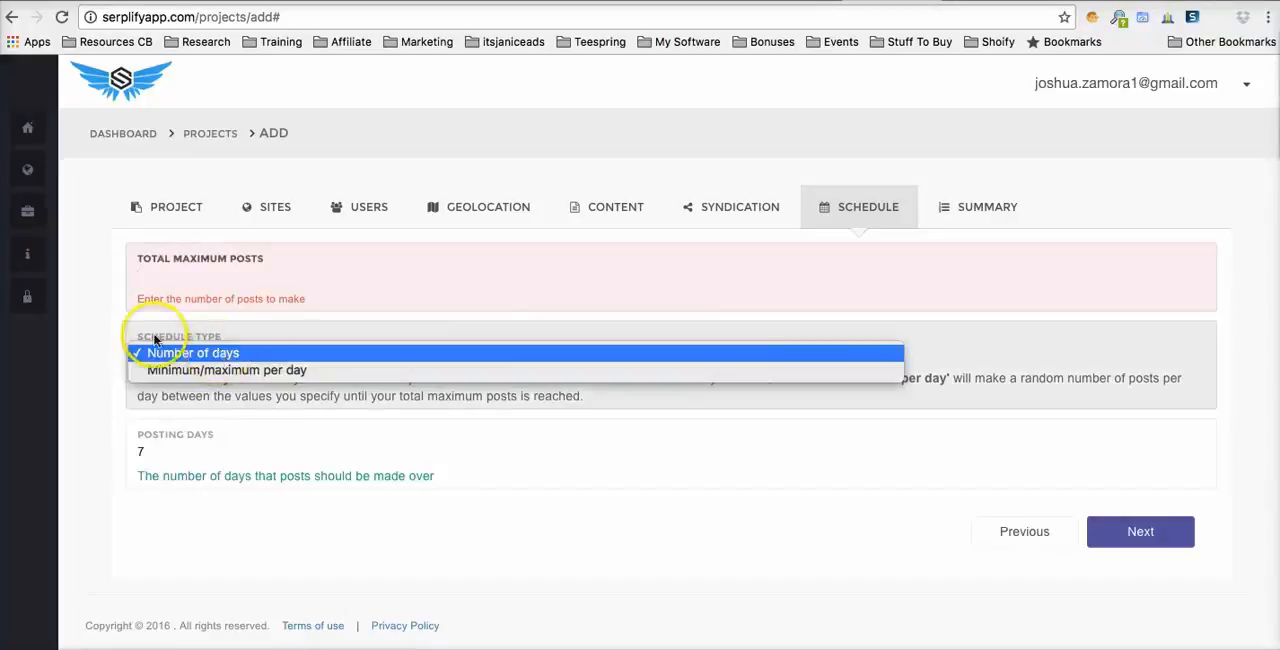
pyautogui.click(170, 355)
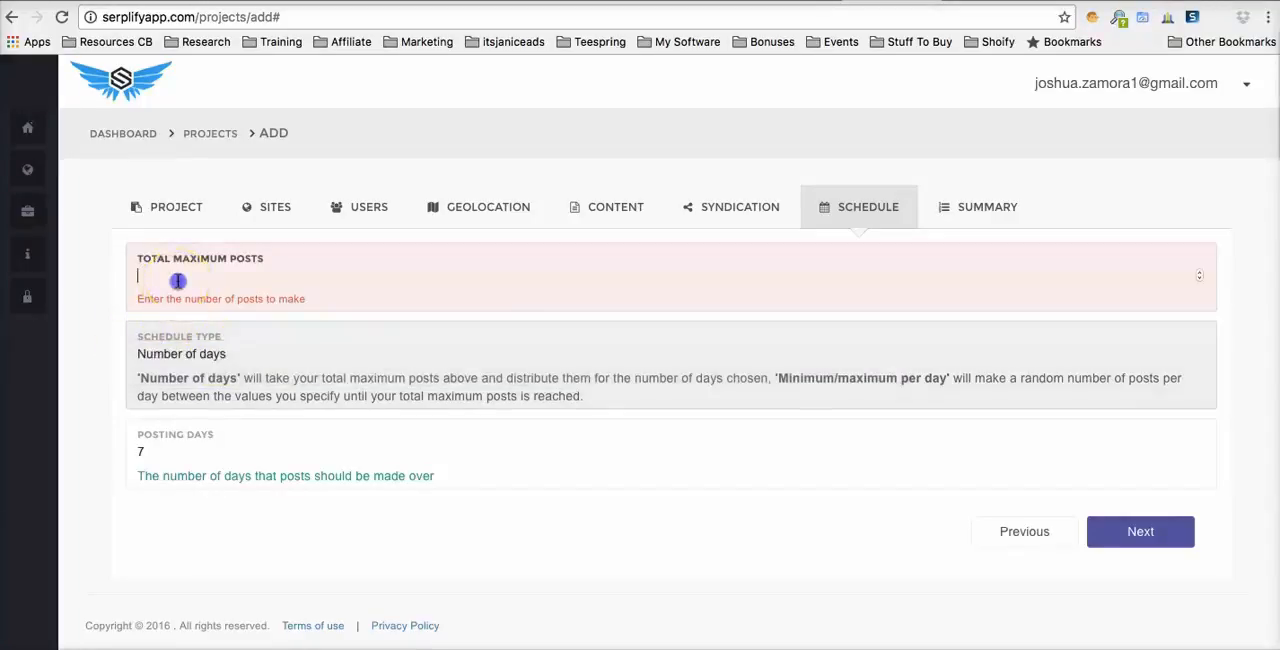
pyautogui.click(180, 278)
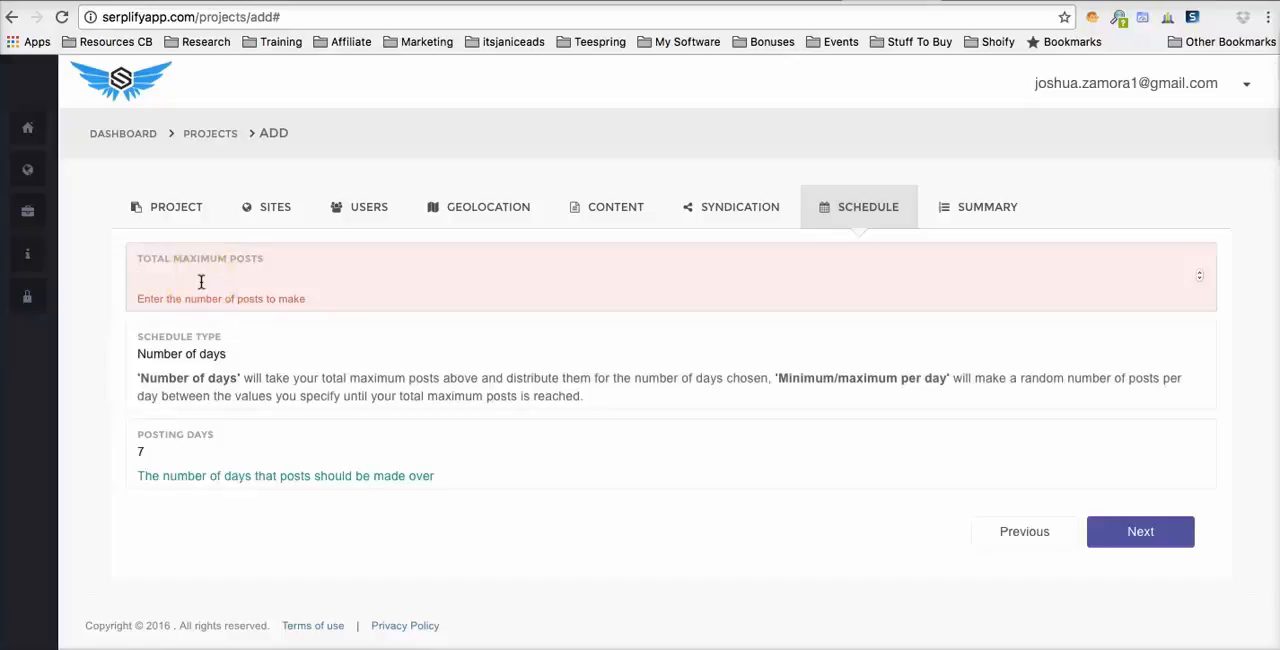
pyautogui.write('50')
pyautogui.click(108, 316)
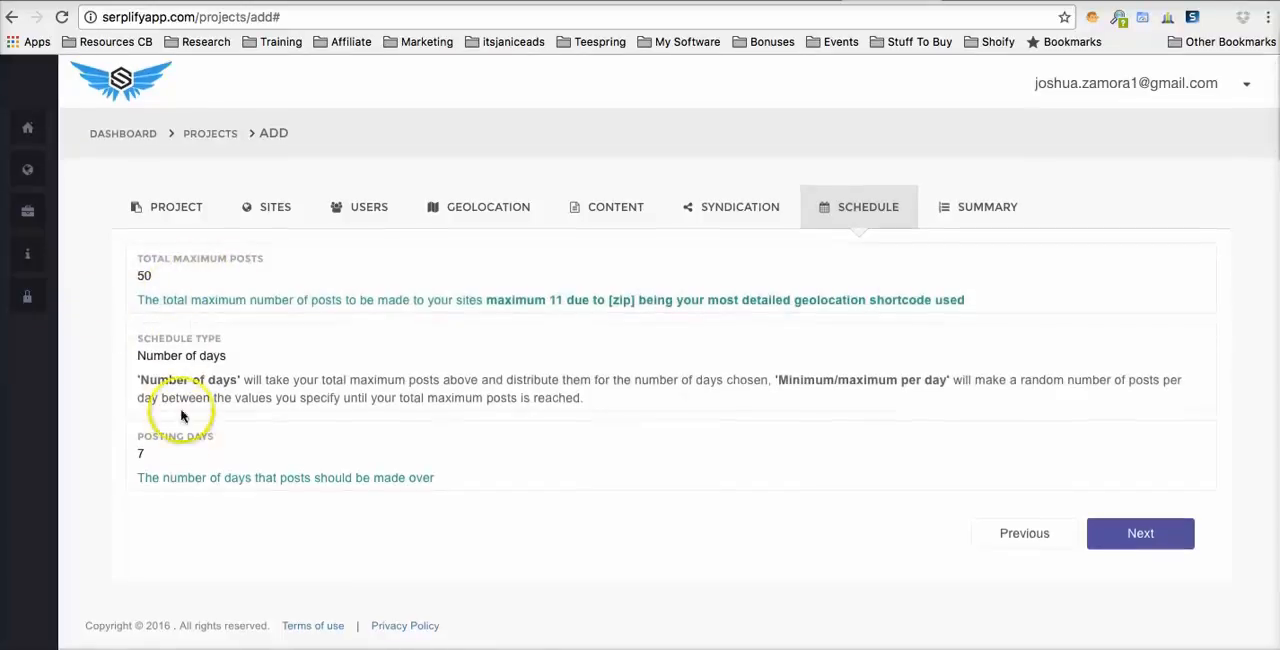
# - Set the posting days to 20
pyautogui.click(155, 453)
pyautogui.doubleClick(152, 453)
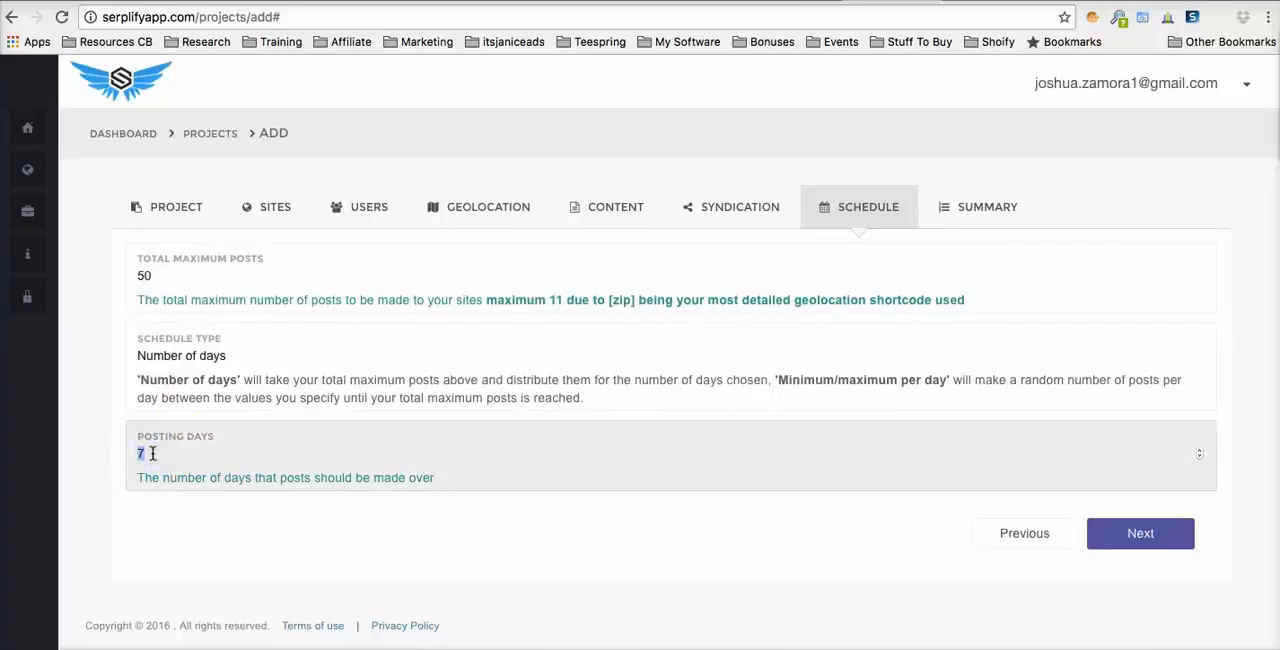
pyautogui.write('20')
pyautogui.click(189, 507)
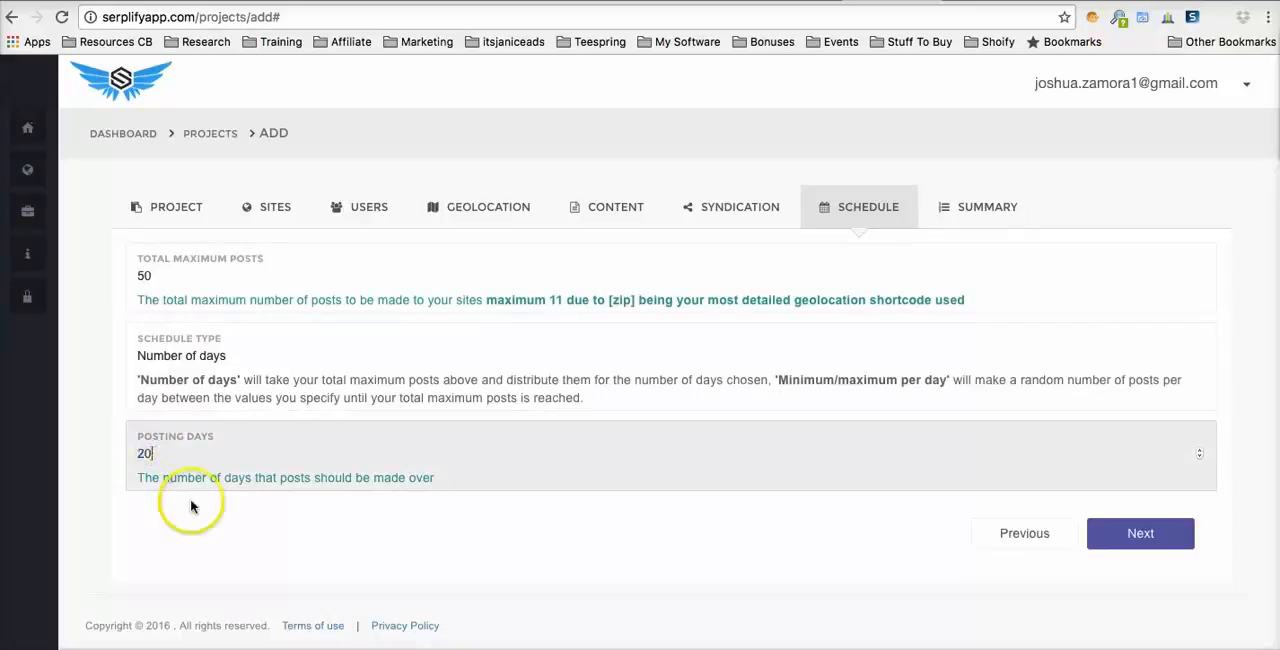
# - Change the schedule type to Minimum/maximum per day
pyautogui.click(214, 356)
pyautogui.click(214, 373)
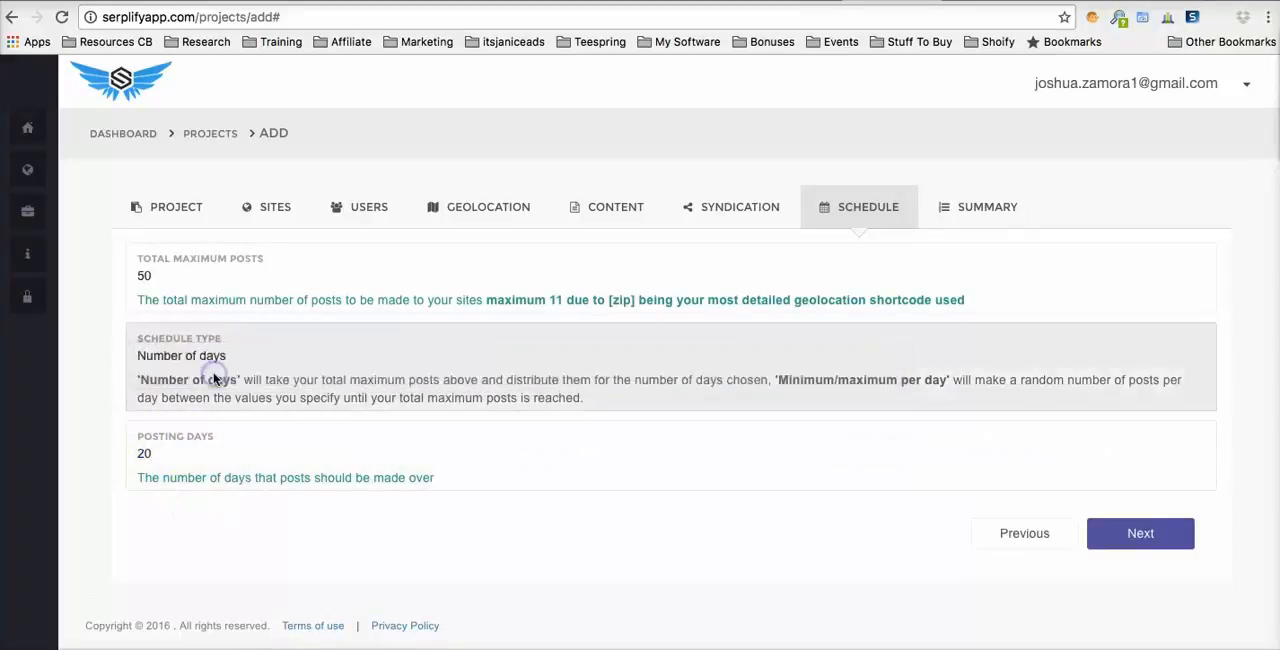
pyautogui.scroll(-1, 214, 421)
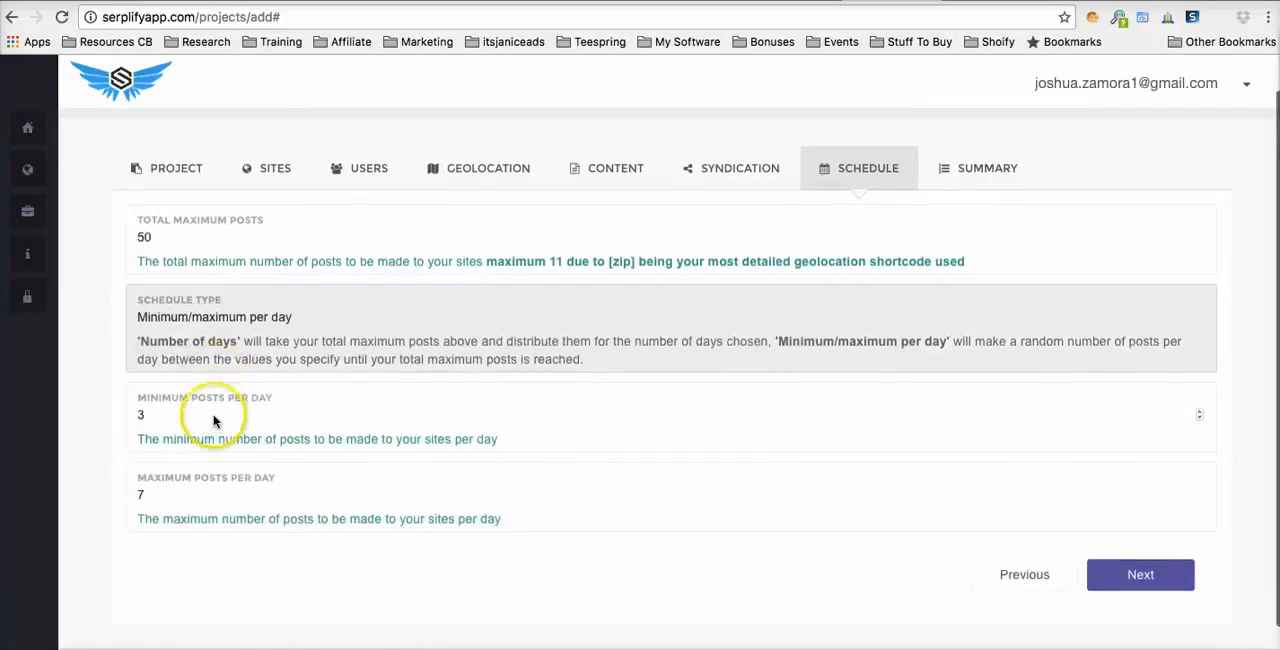
pyautogui.scroll(-1, 194, 363)
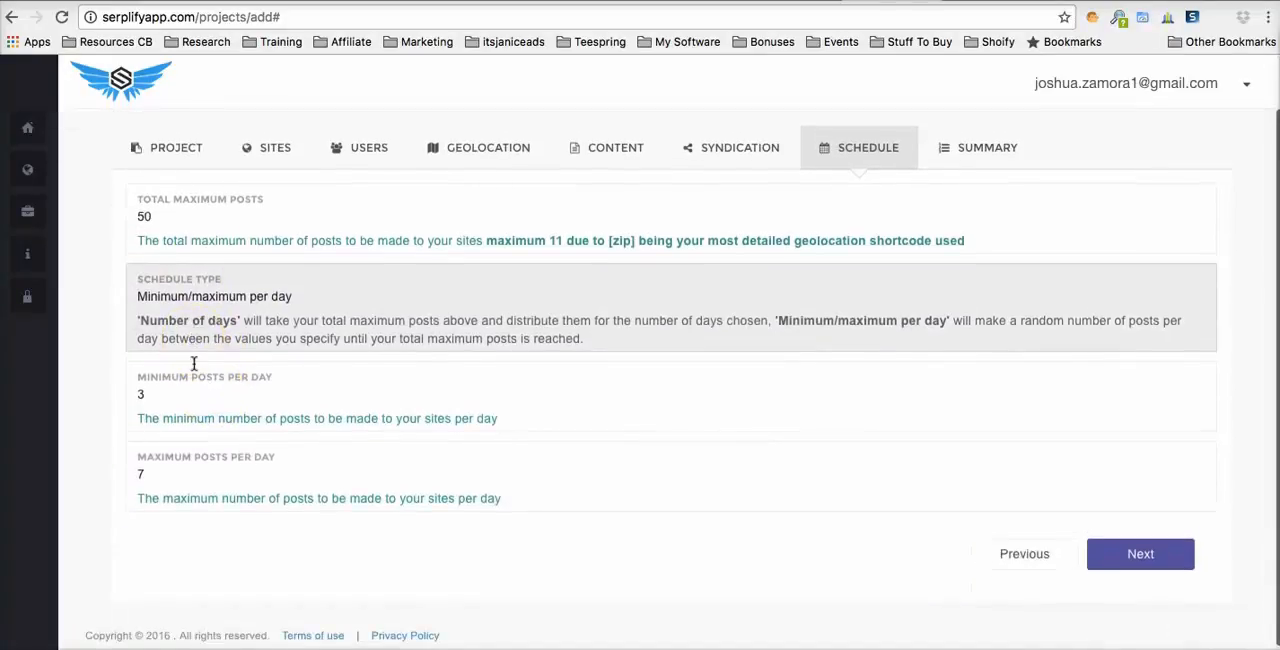
pyautogui.click(203, 320)
pyautogui.scroll(1, 203, 320)
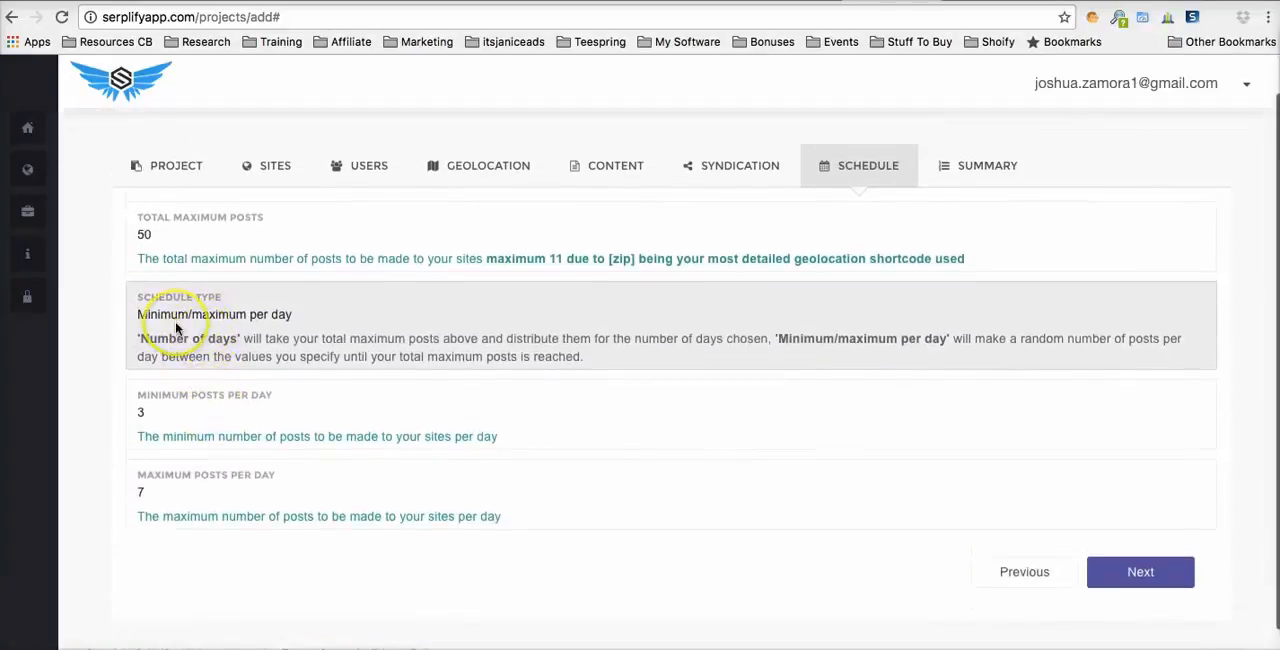
pyautogui.click(172, 318)
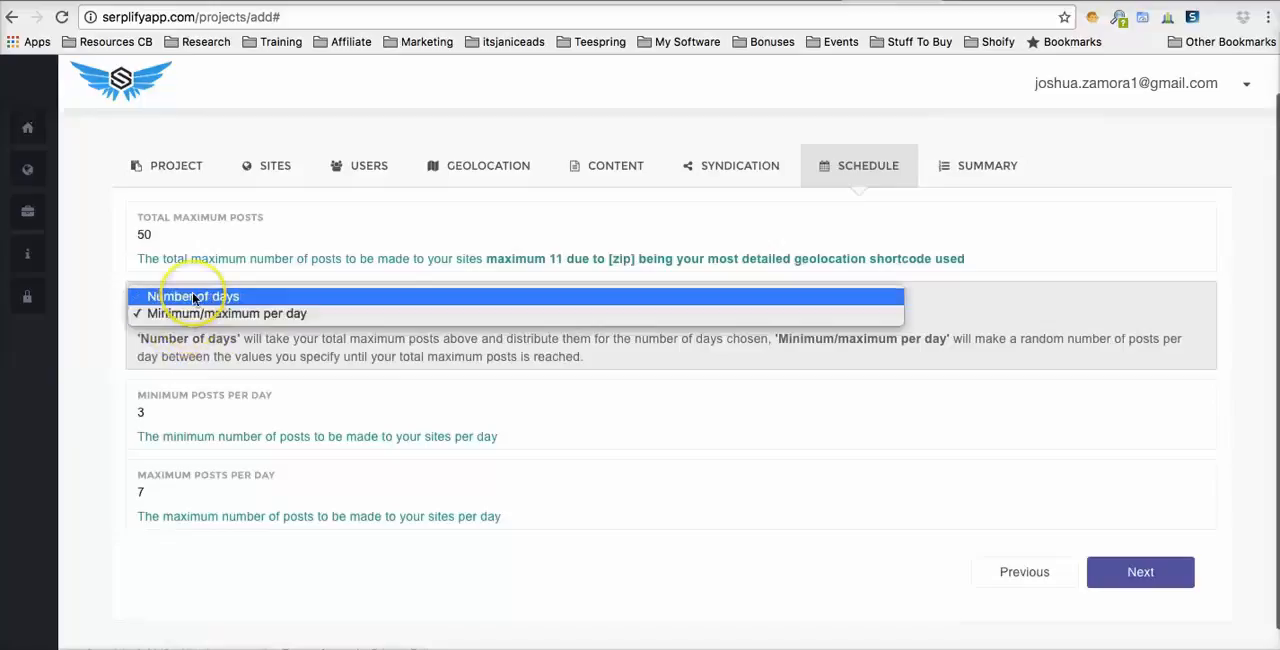
pyautogui.click(193, 368)
pyautogui.scroll(-1, 160, 241)
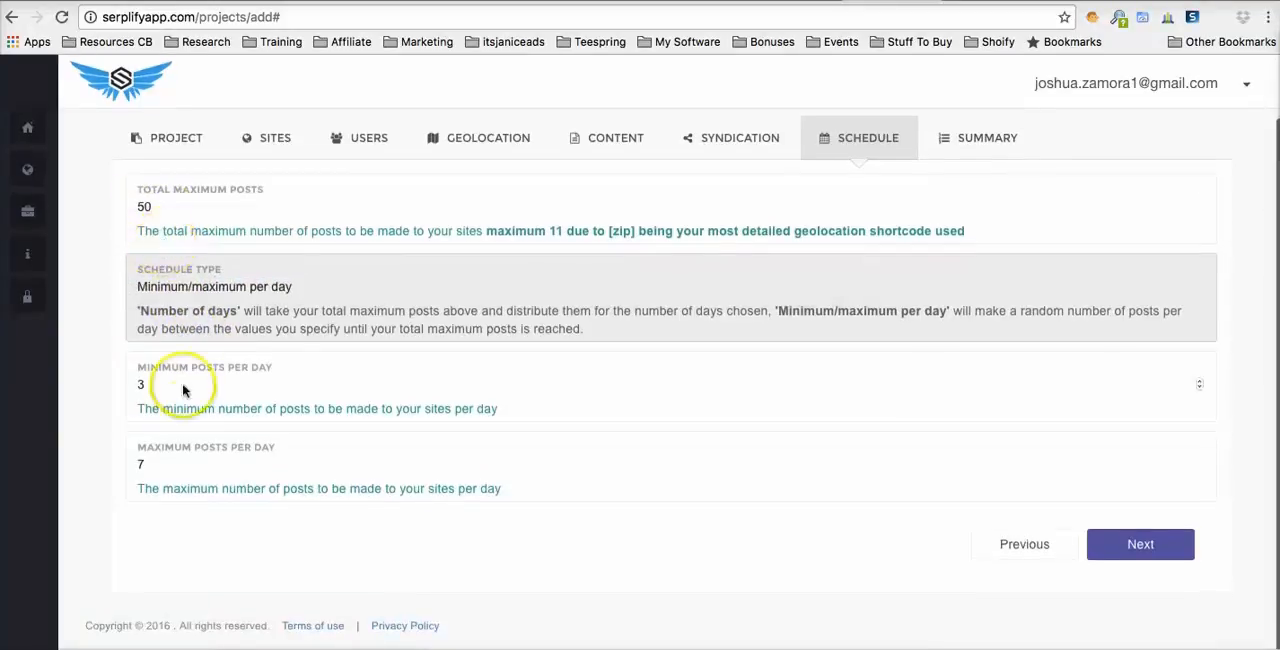
# - Check the minimum and maximum posts per day, keep both values and continue to the project summary
pyautogui.doubleClick(176, 387)
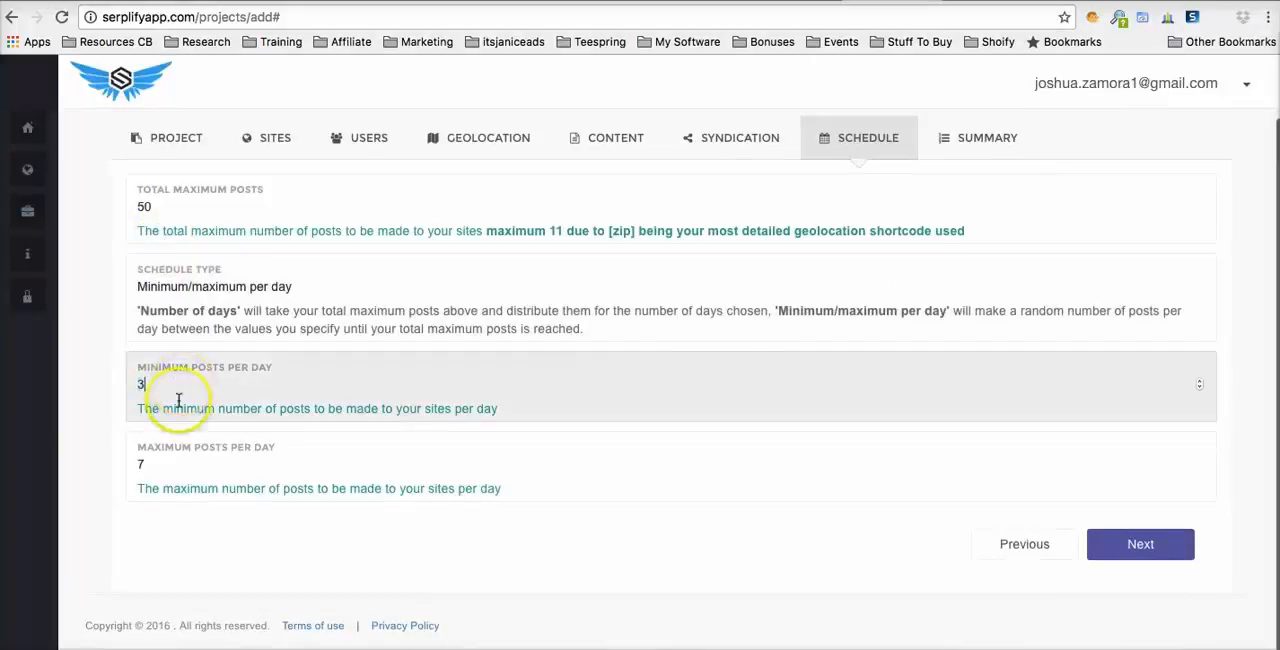
pyautogui.doubleClick(162, 460)
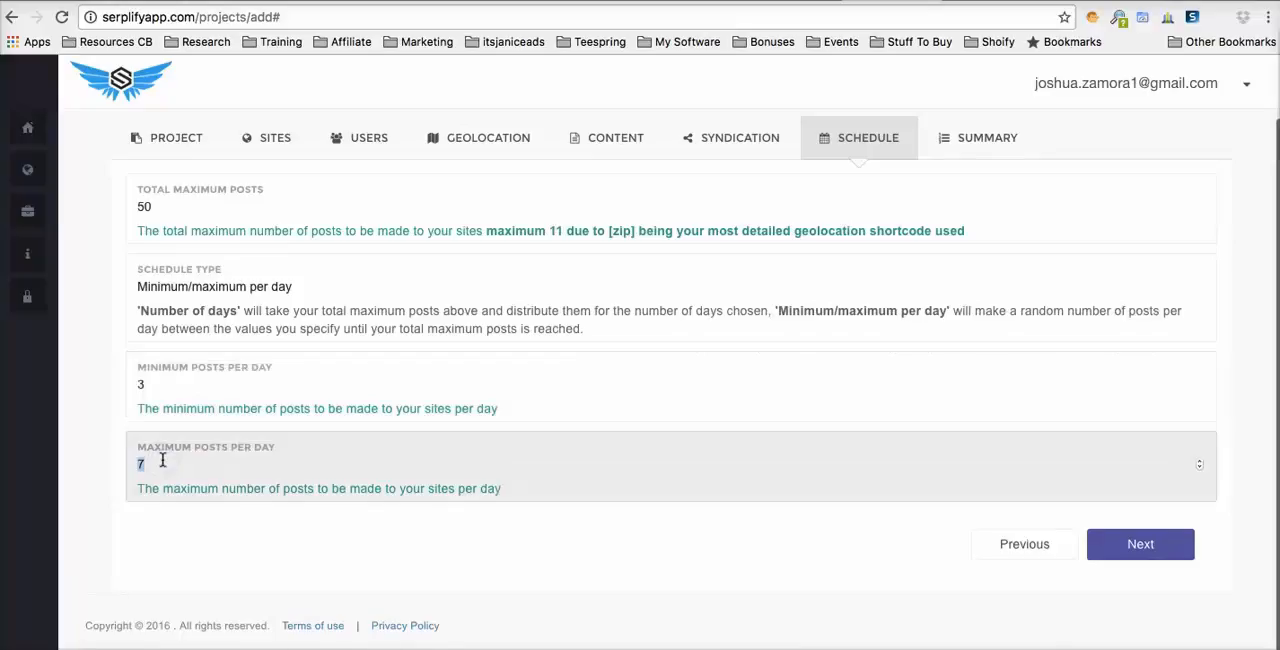
pyautogui.click(166, 533)
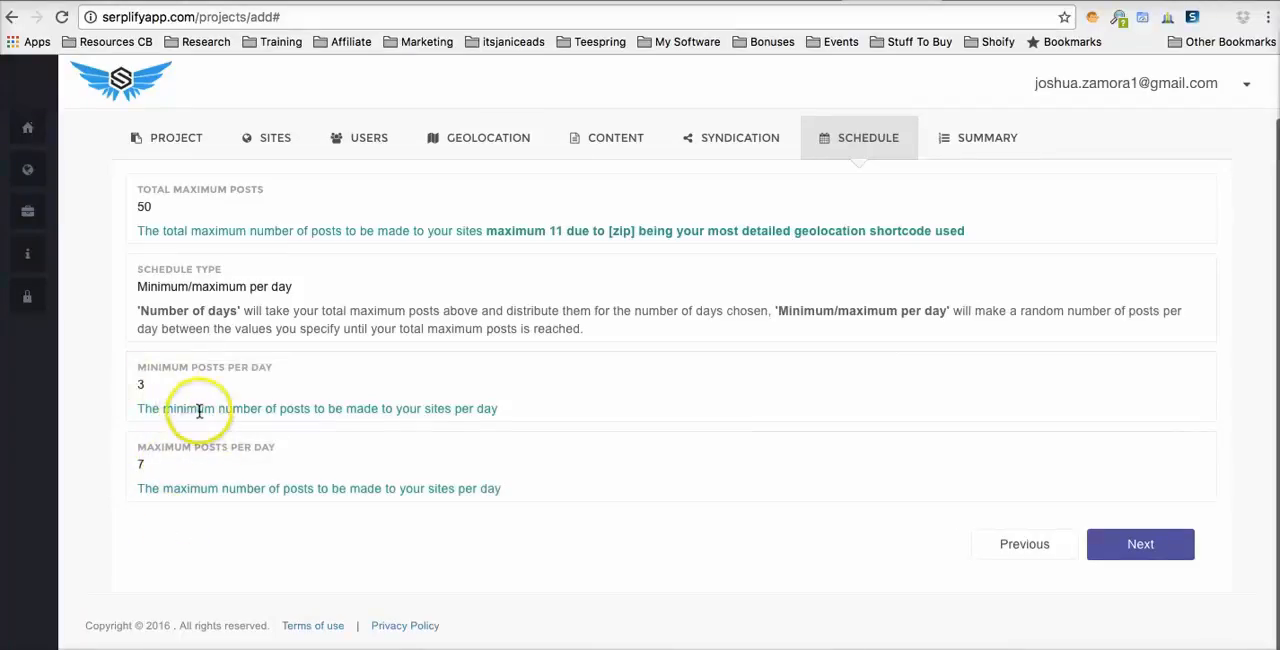
pyautogui.scroll(2, 186, 430)
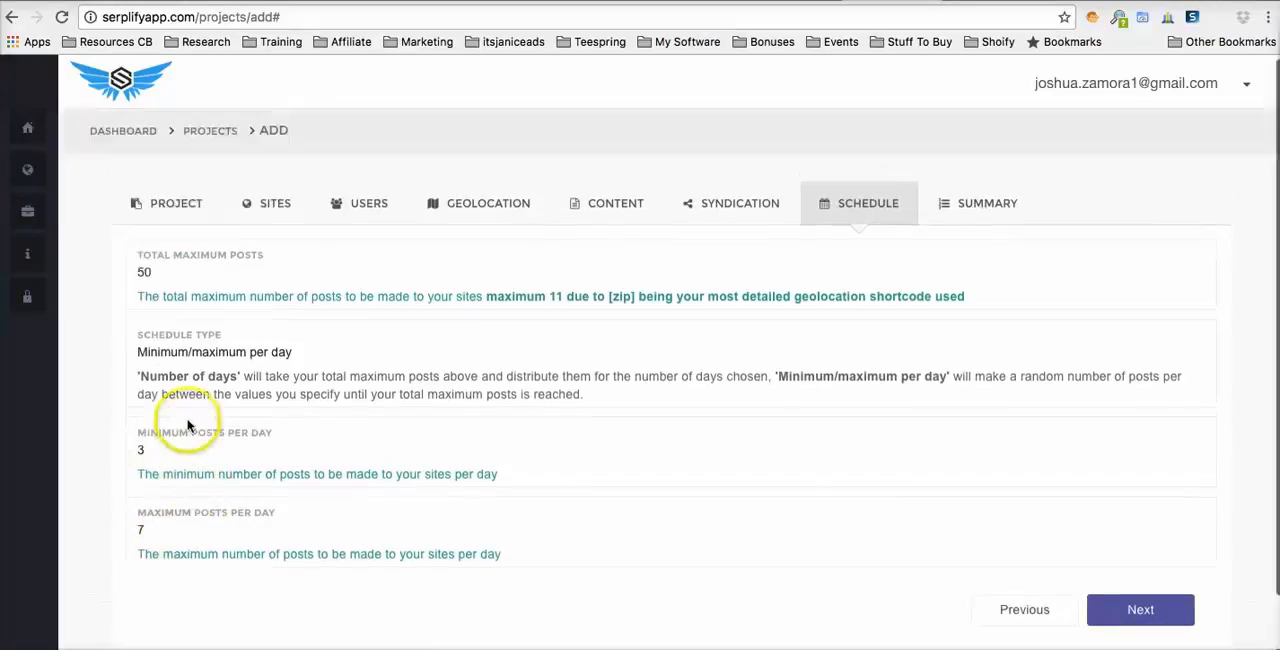
pyautogui.scroll(-1, 275, 394)
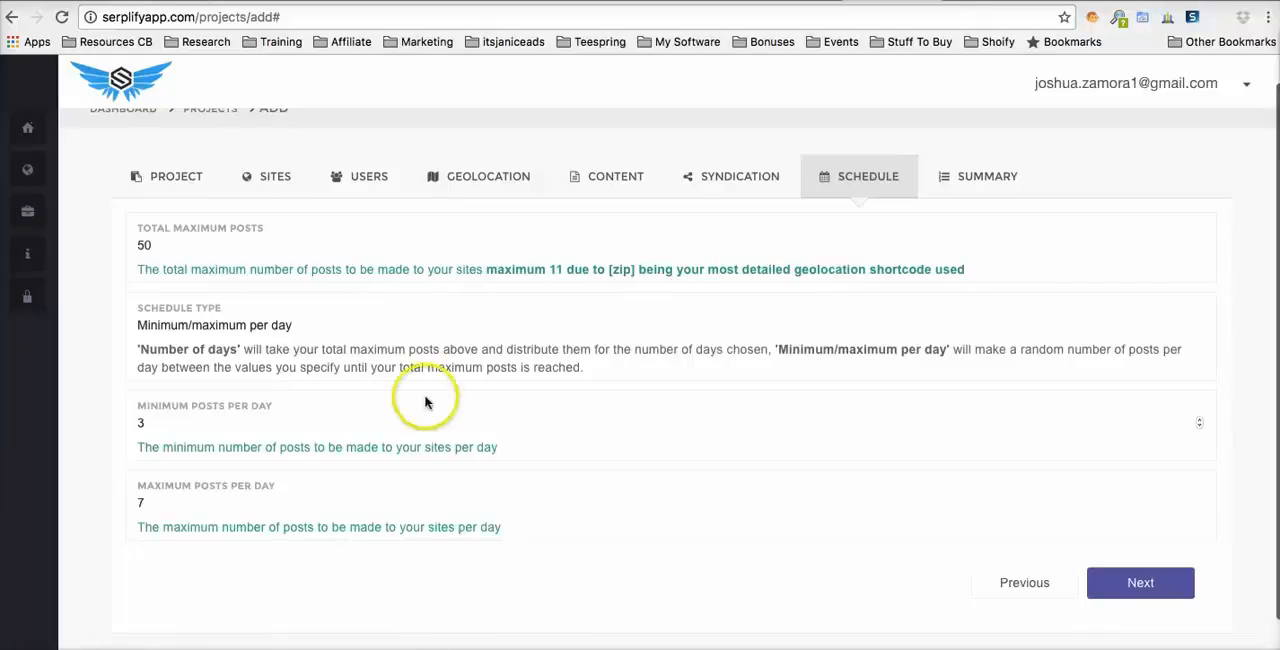
pyautogui.scroll(-2, 507, 396)
pyautogui.click(1149, 563)
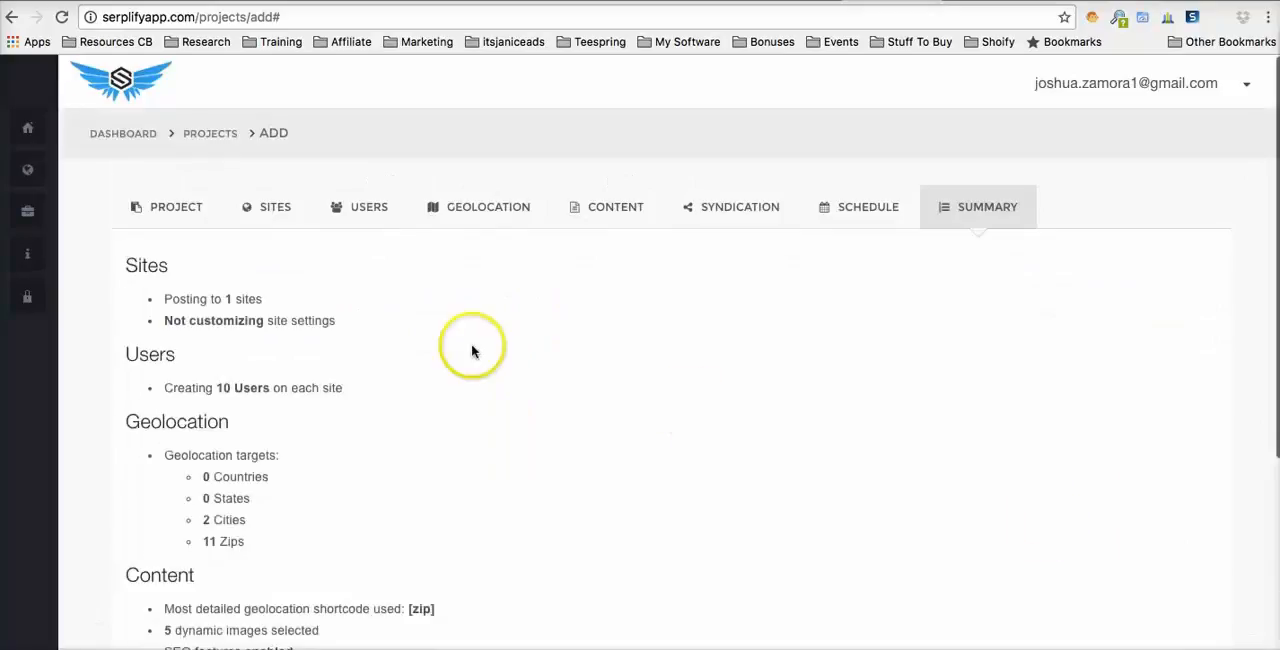
# - Examine the project summary of sites, users, geolocation targets, content options and posting schedule before adding the project
pyautogui.scroll(-2, 473, 351)
pyautogui.scroll(-1, 240, 290)
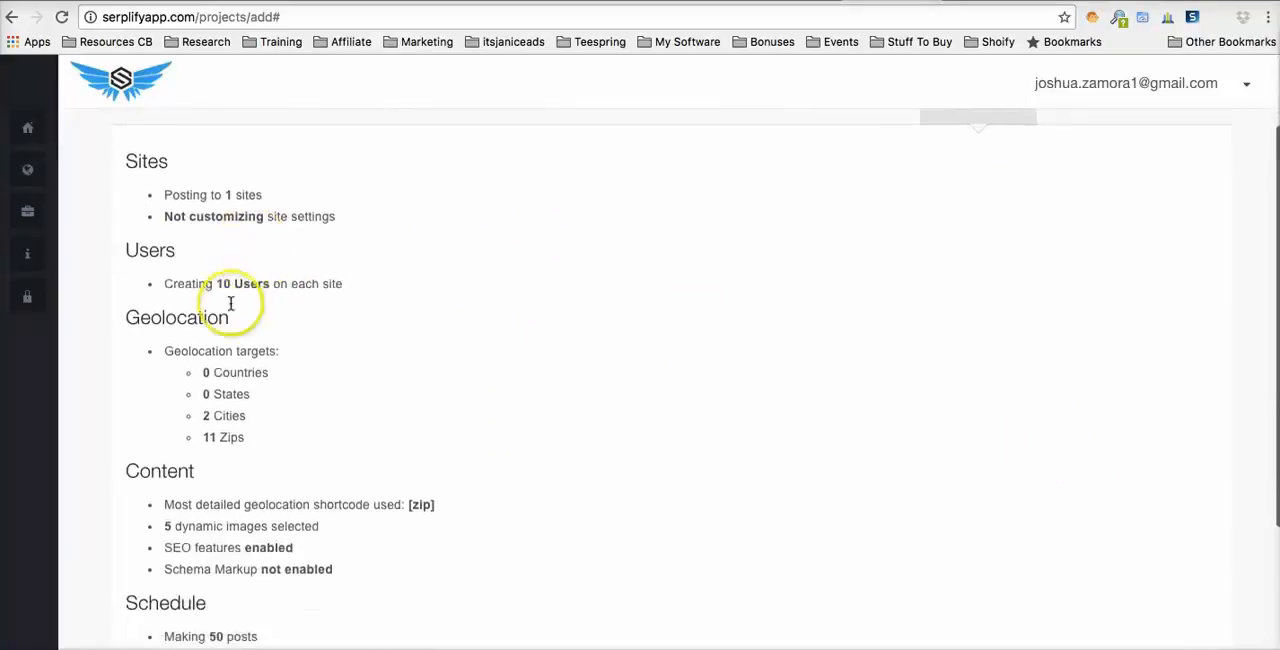
pyautogui.scroll(-2, 249, 326)
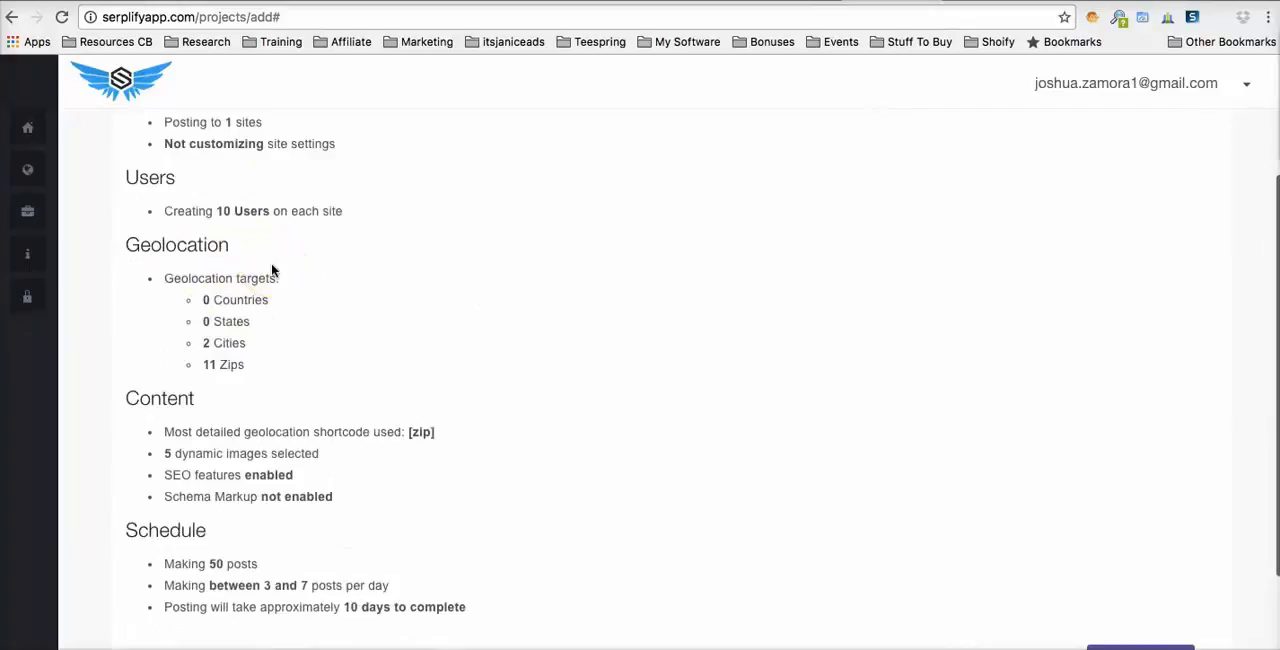
pyautogui.scroll(-1, 271, 270)
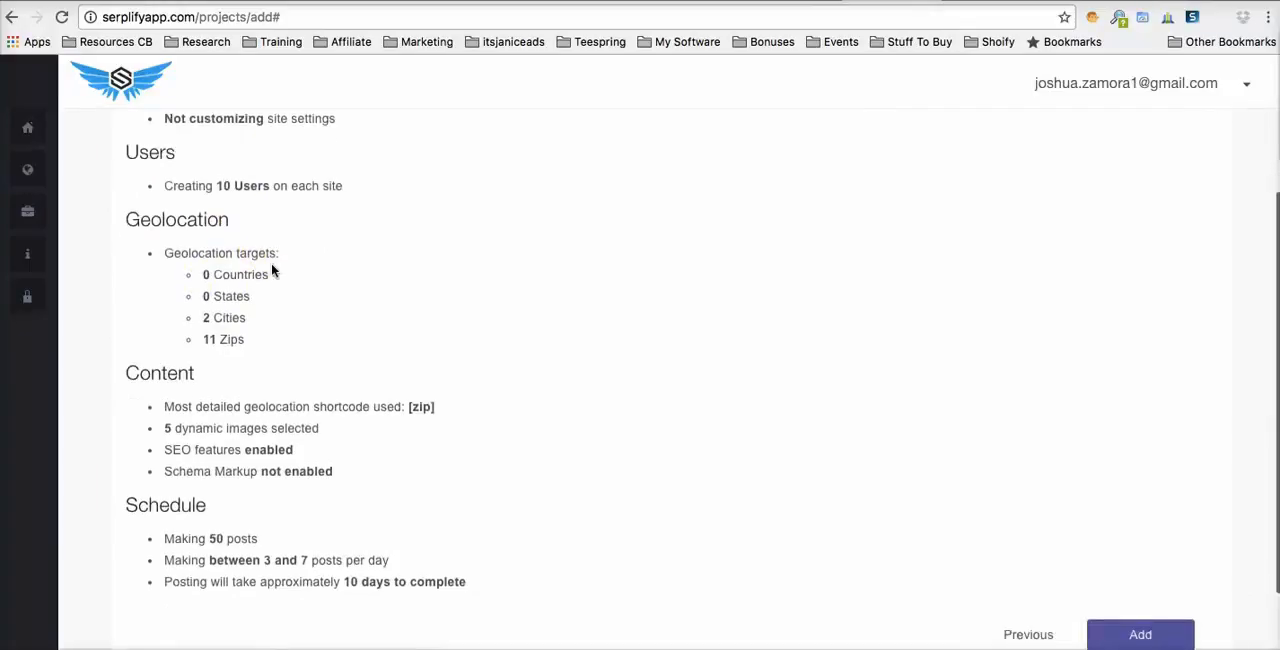
pyautogui.scroll(-2, 285, 333)
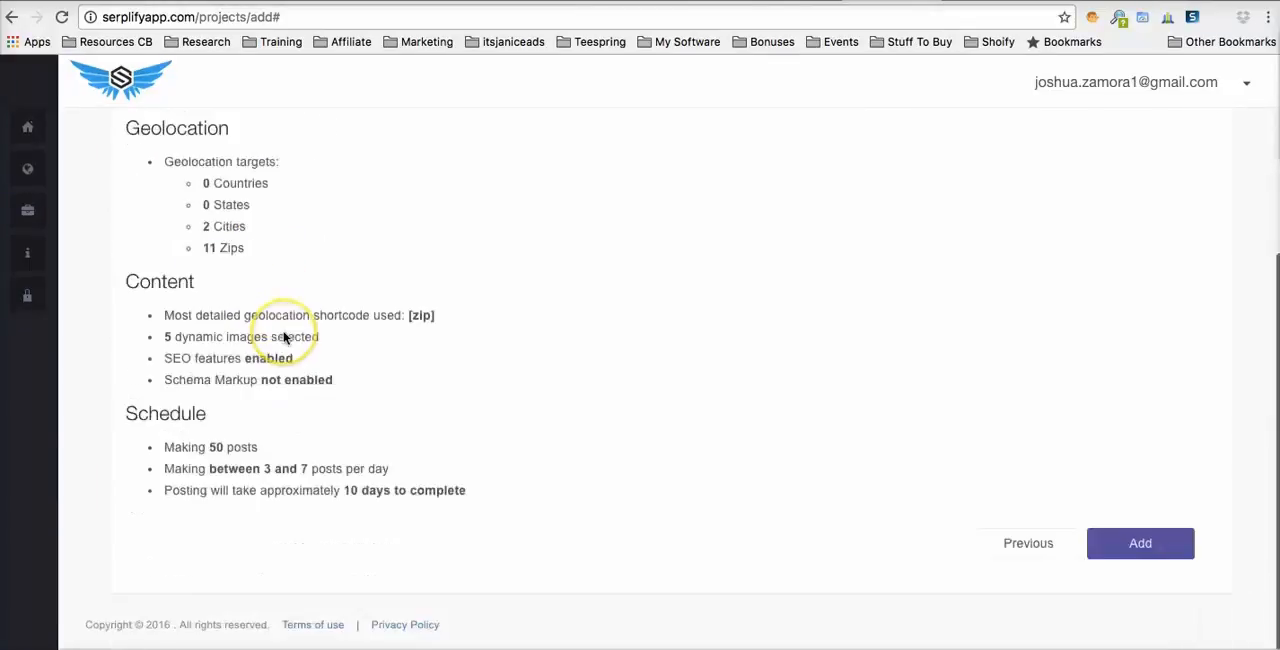
pyautogui.click(1145, 545)
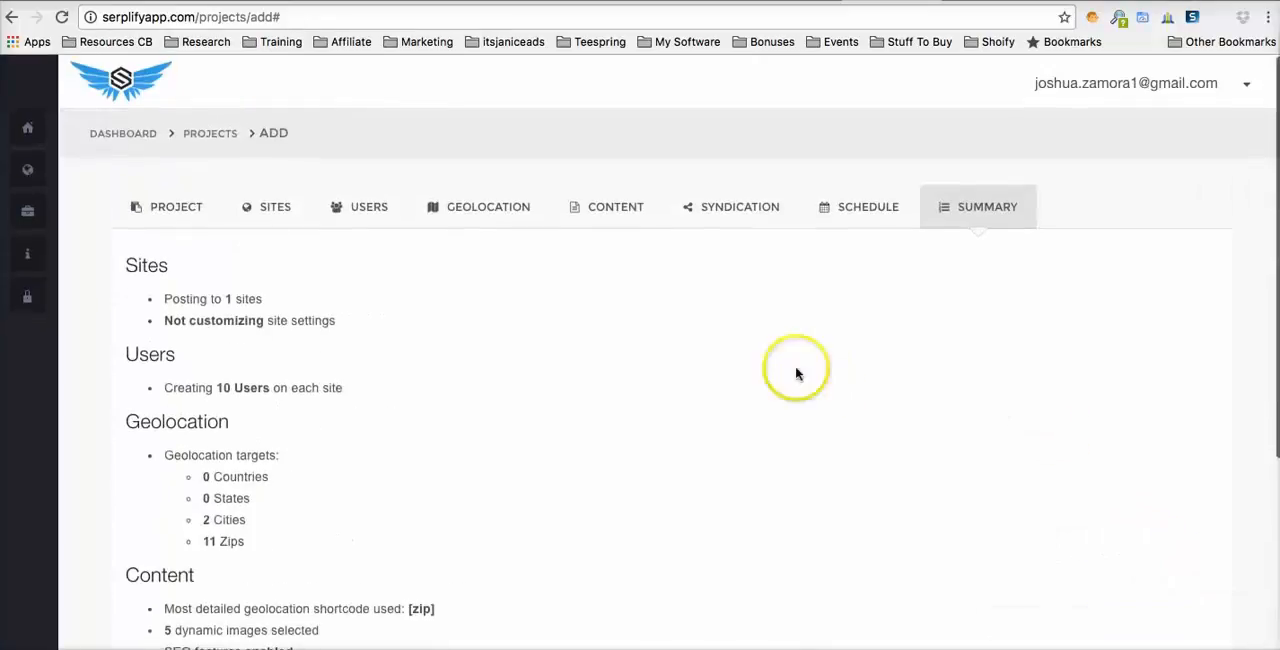
pyautogui.scroll(-5, 366, 363)
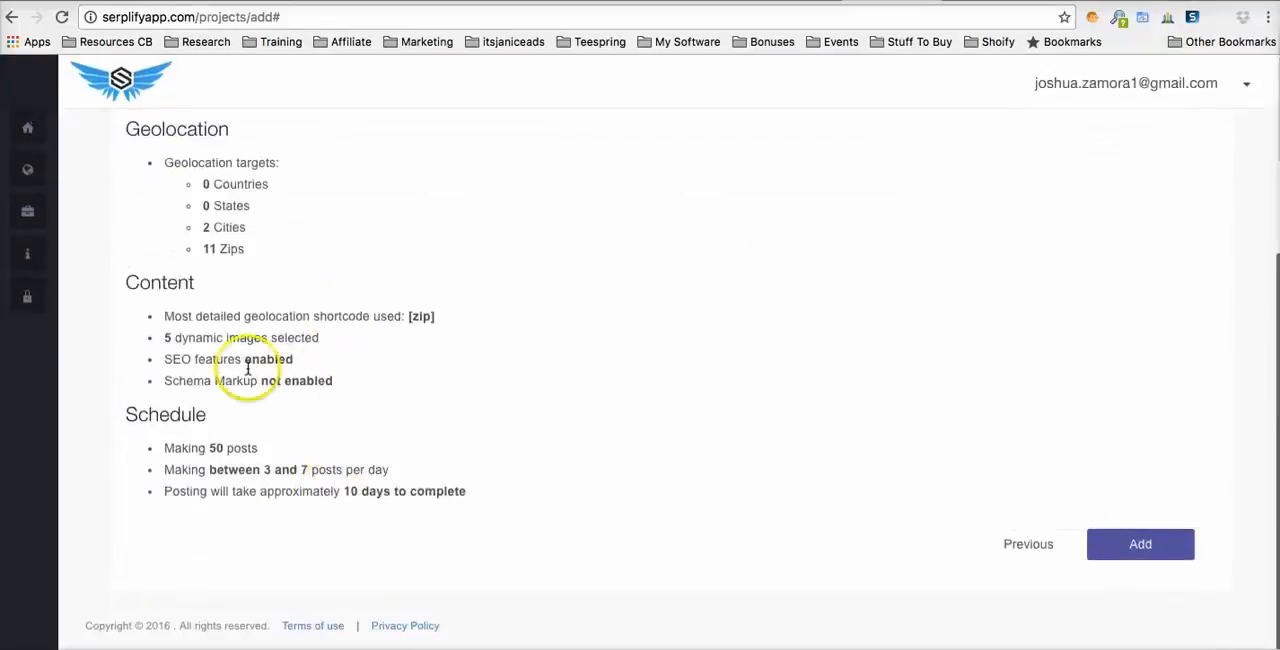
pyautogui.scroll(5, 270, 390)
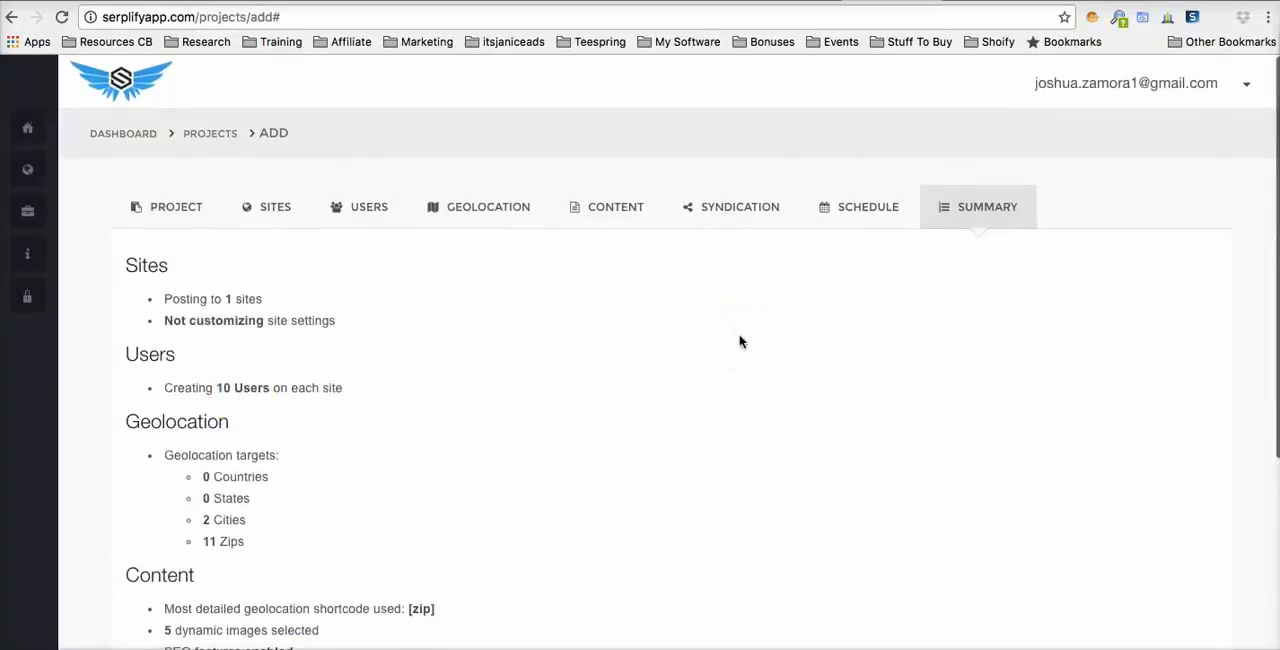
pyautogui.scroll(-5, 750, 350)
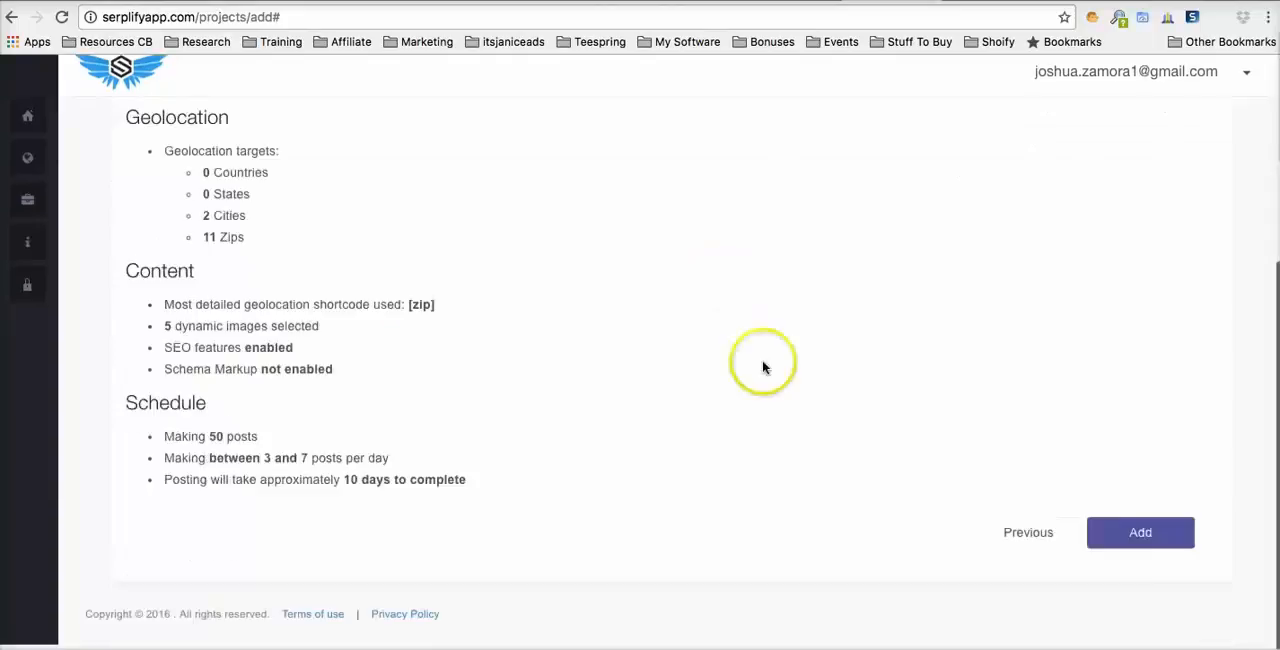
pyautogui.click(1143, 534)
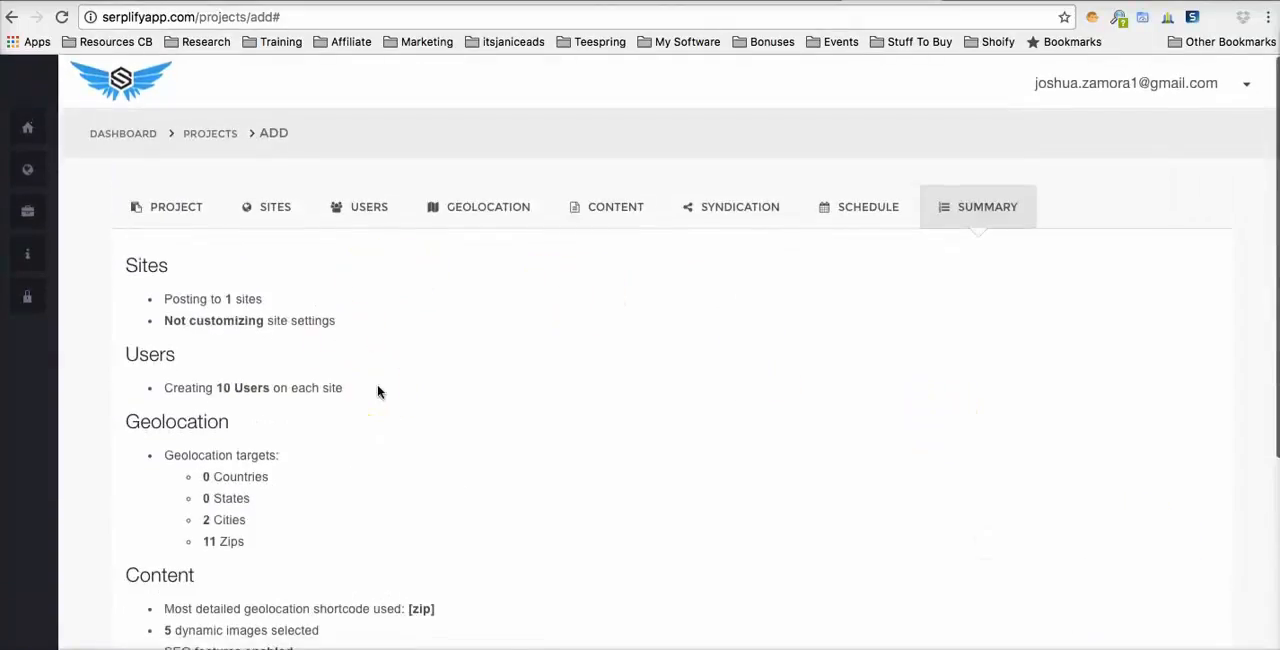
pyautogui.scroll(-5, 378, 391)
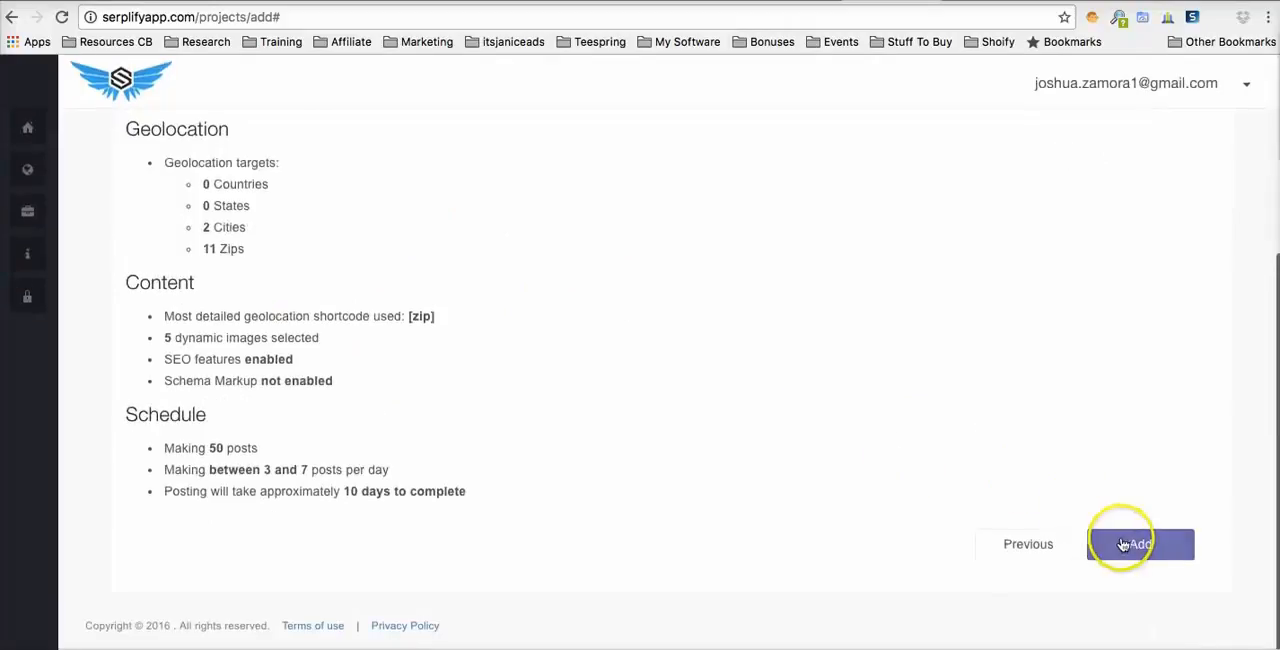
pyautogui.scroll(5, 817, 372)
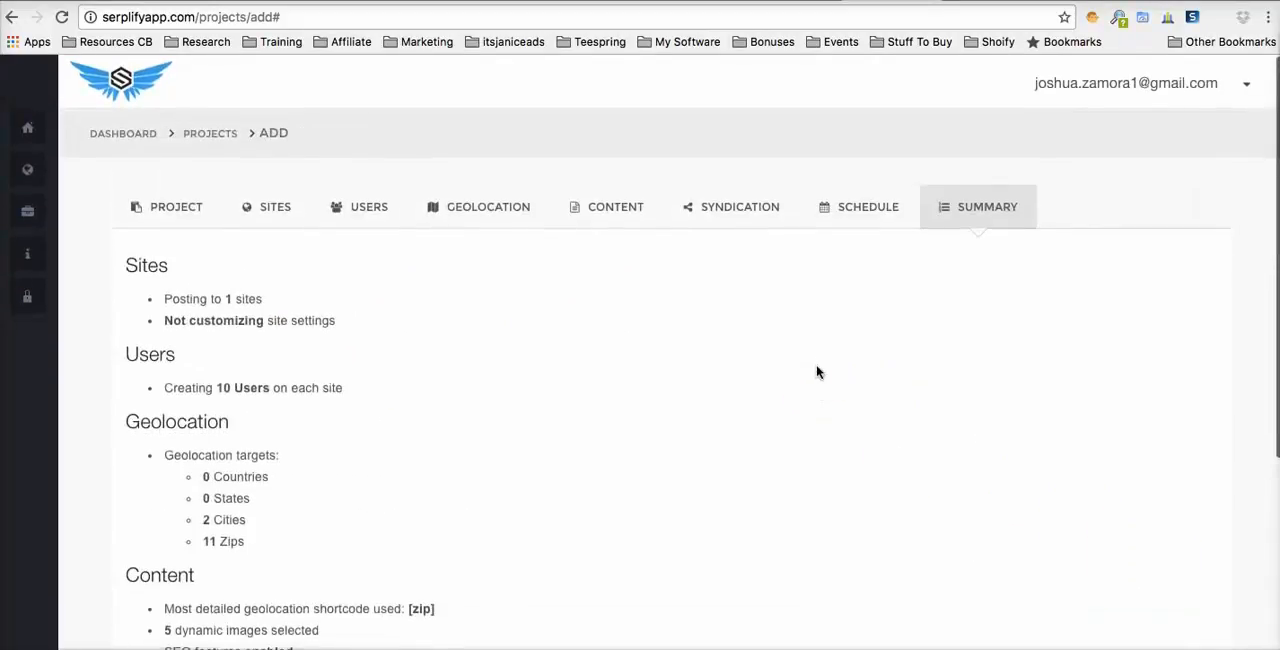